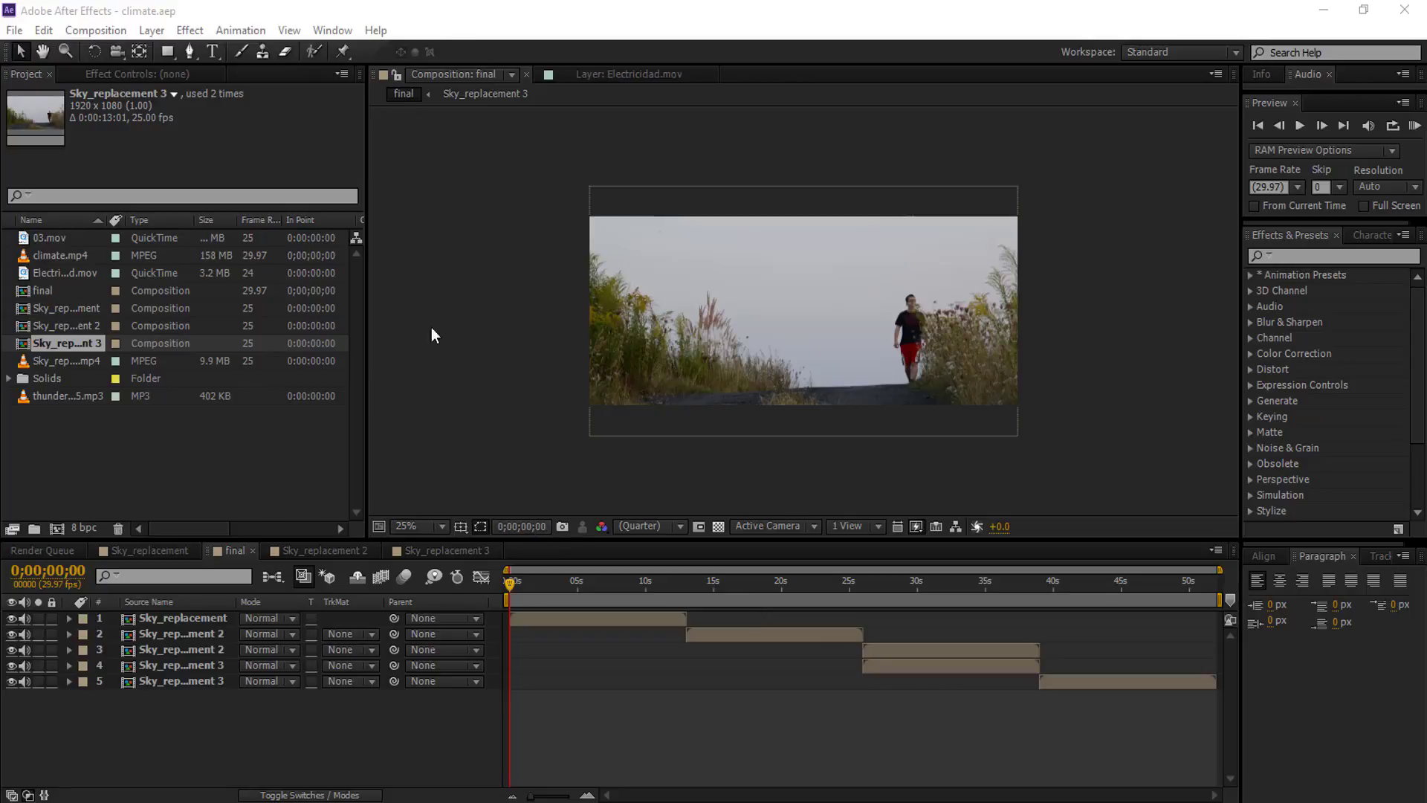
Create a new empty project
left_click(14, 29)
mouse_move(159, 52)
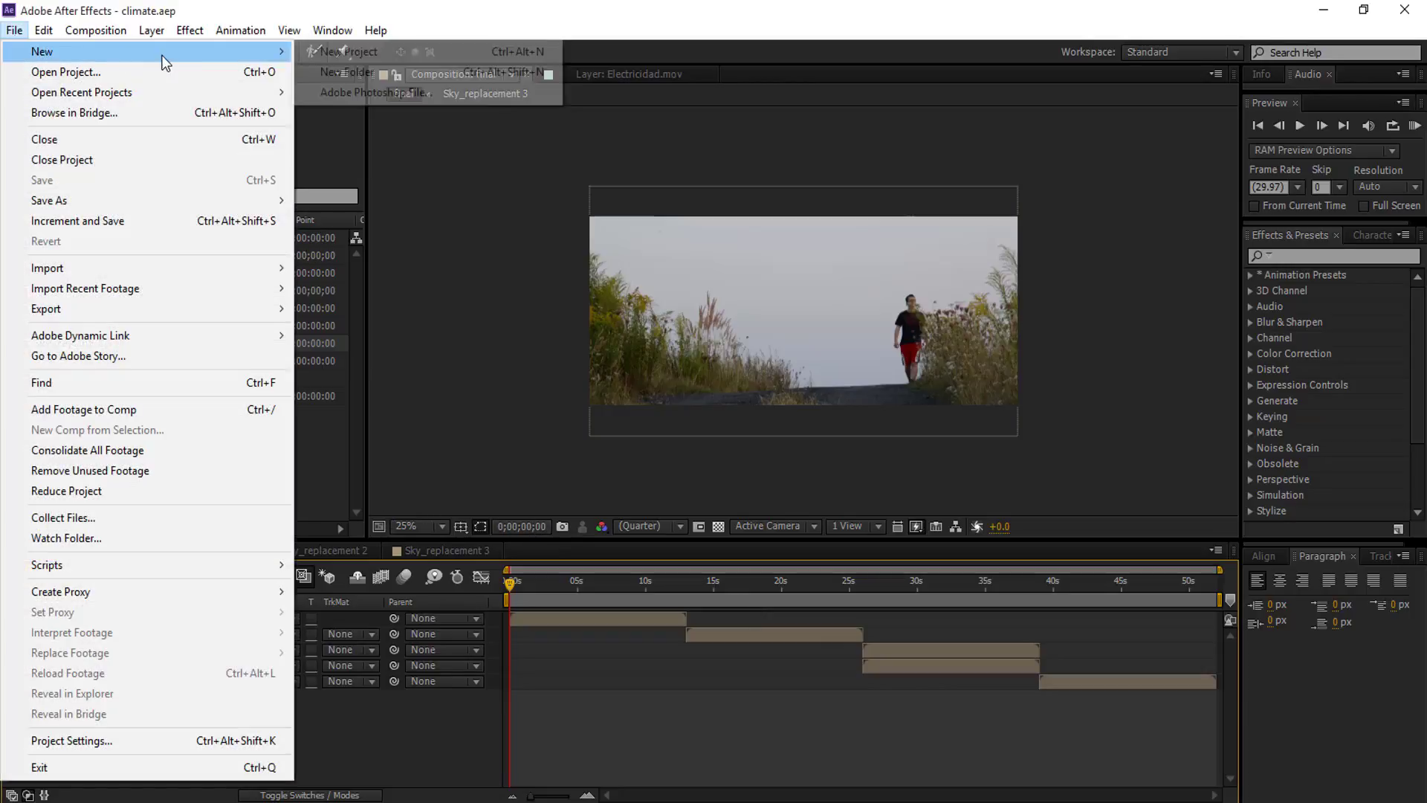
left_click(400, 55)
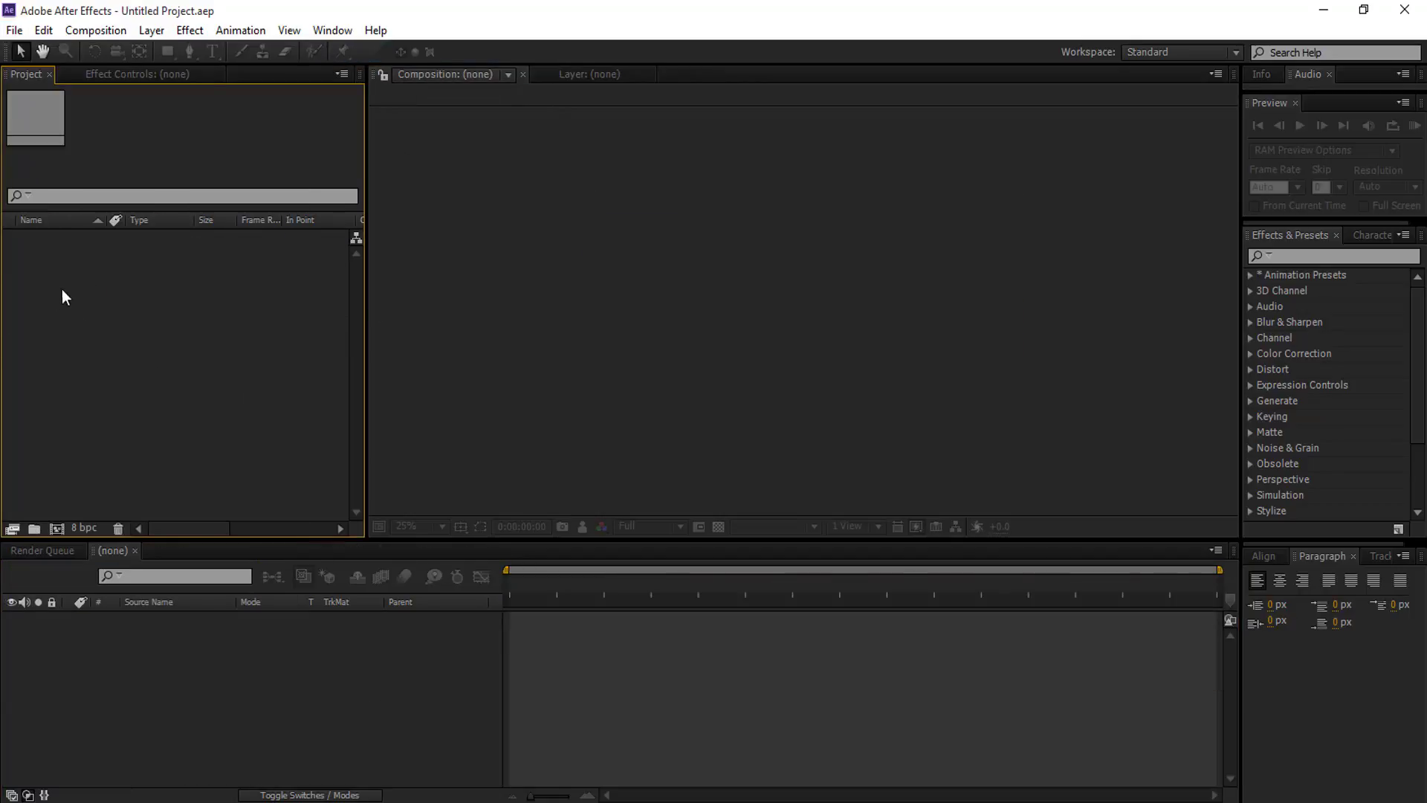
Import the Sky_replacement video into the project
double_click(127, 345)
left_click(365, 176)
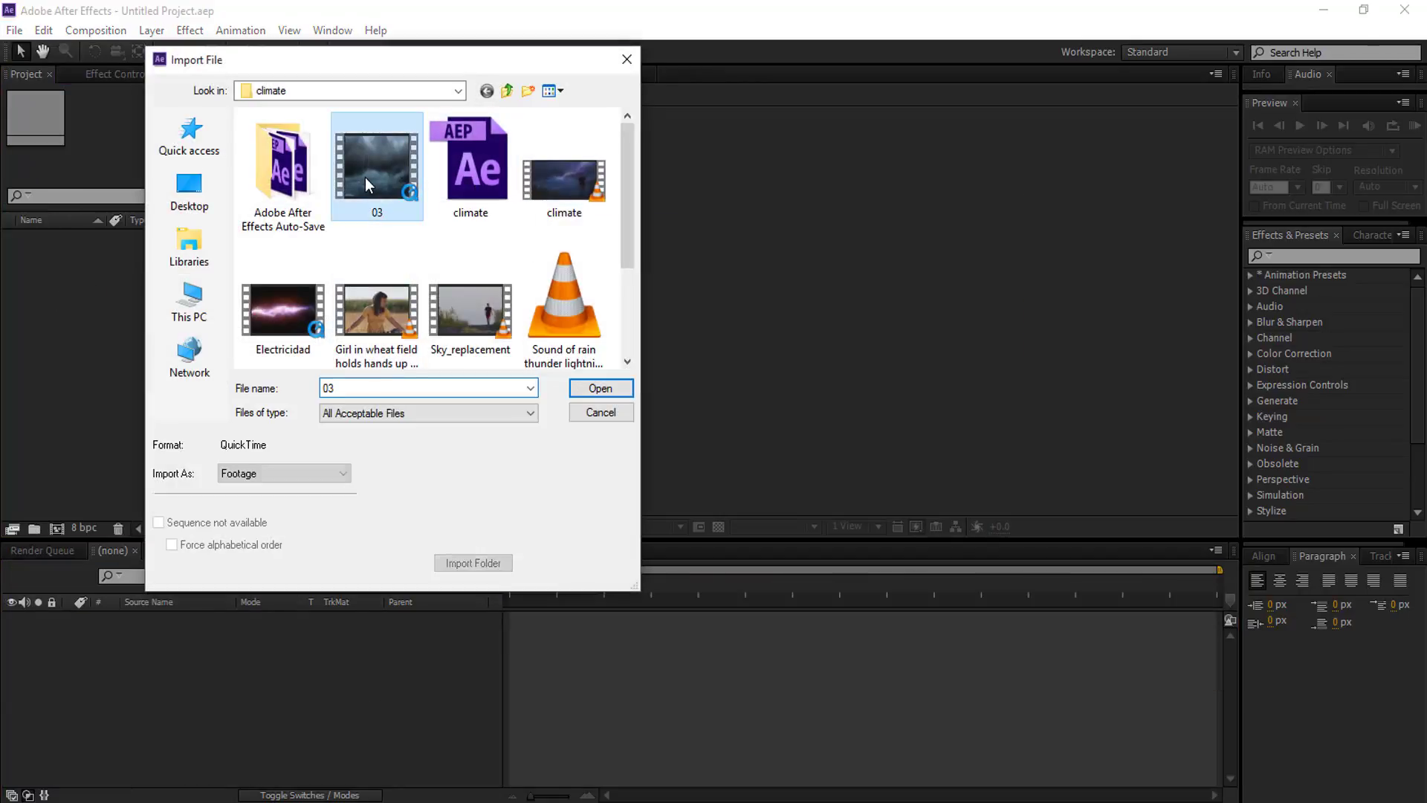
left_click(488, 316)
left_click(595, 388)
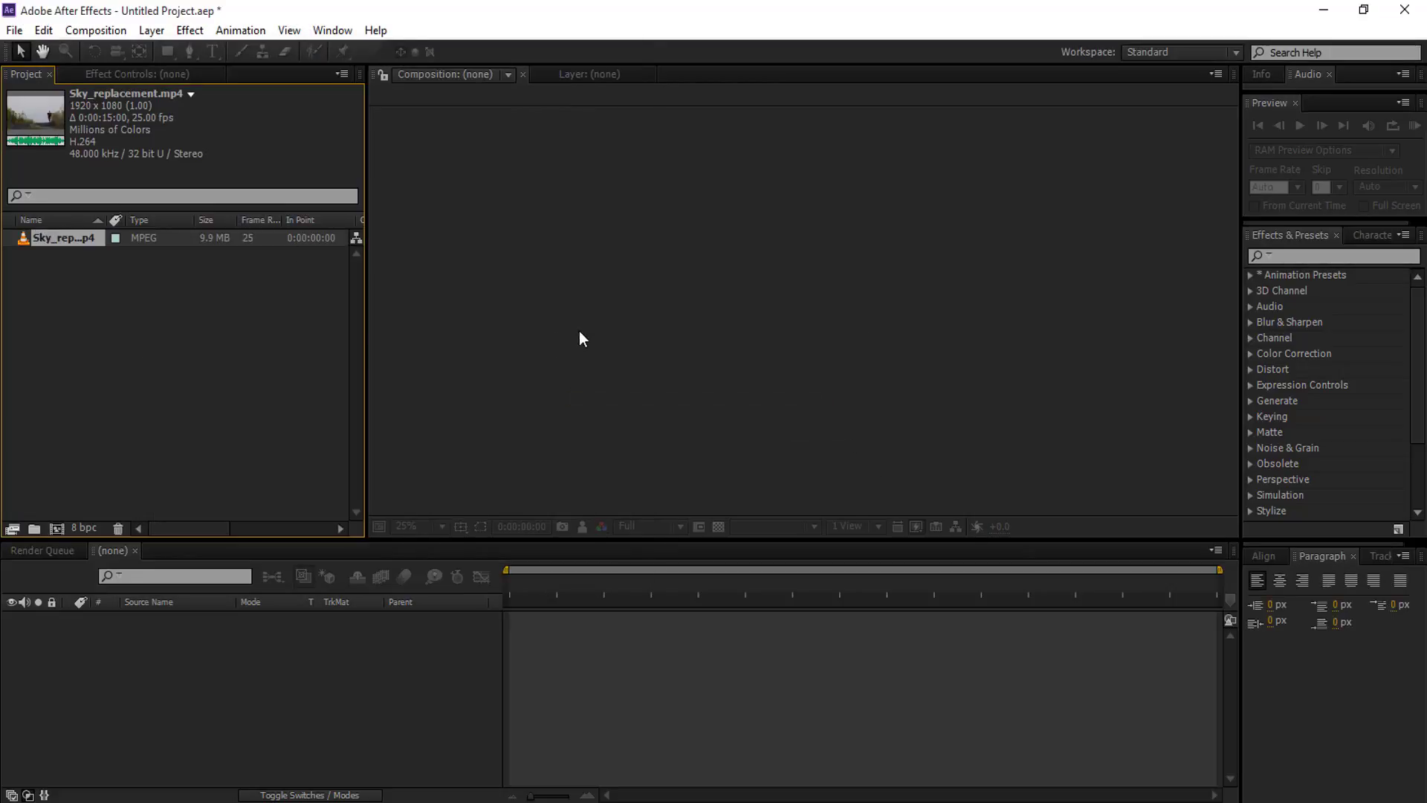
Rename the imported clip as footage and create a new composition from it
key("Return")
type("footage")
key("Return")
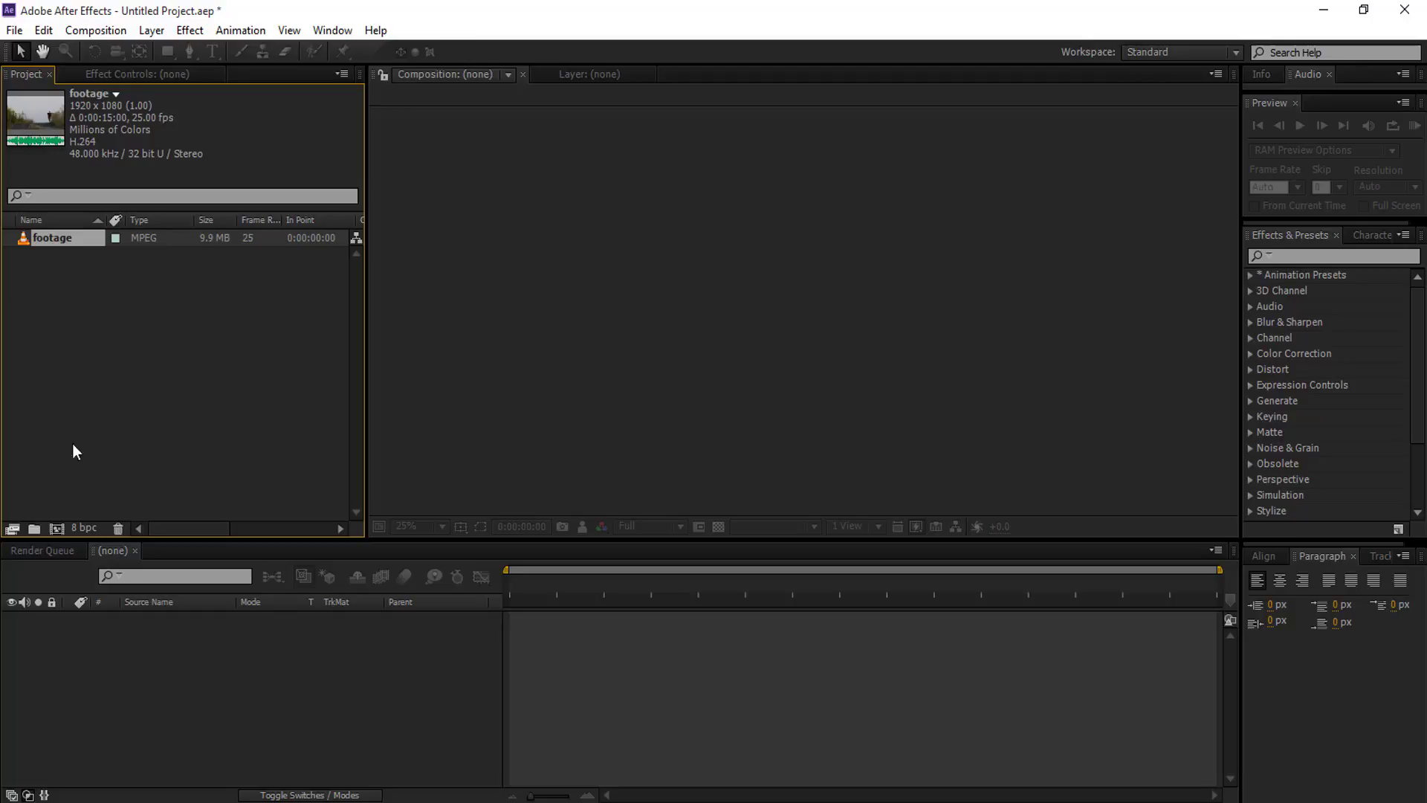
left_click_drag(73, 239, 56, 525)
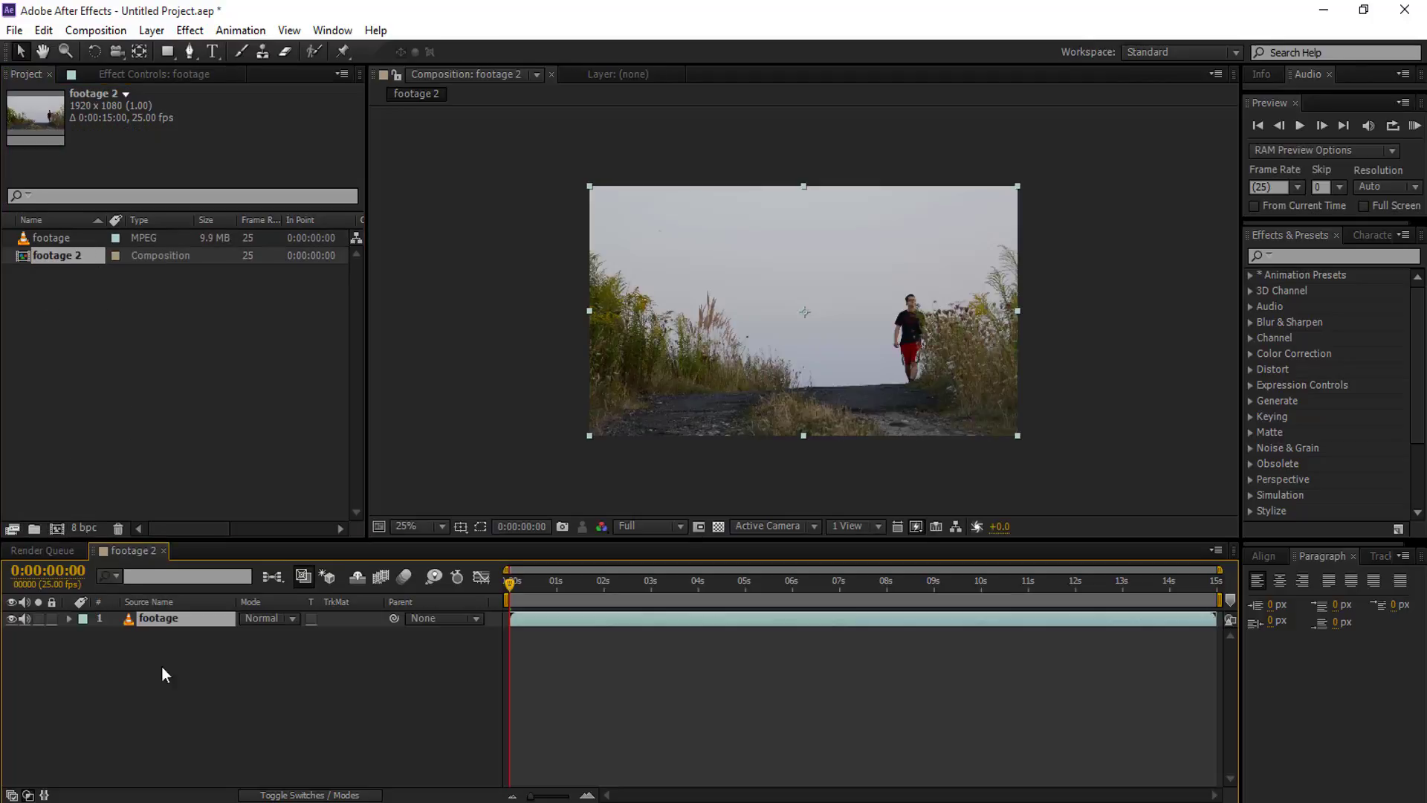
left_click(174, 680)
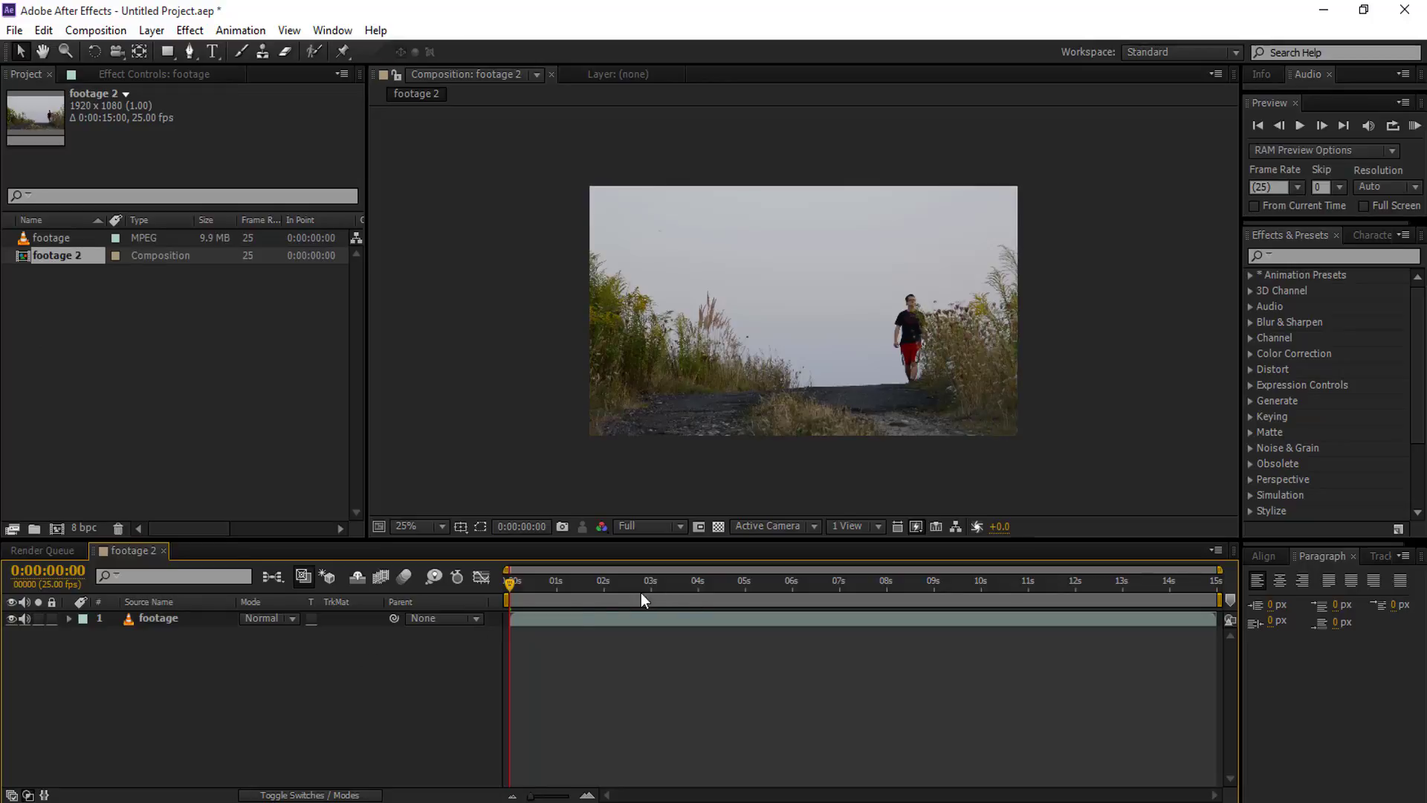
Scrub through the clip and trim the end of the footage layer at 0:00:05:00
left_click_drag(510, 589, 627, 591)
left_click_drag(710, 581, 804, 603)
left_click(841, 587)
left_click(885, 588)
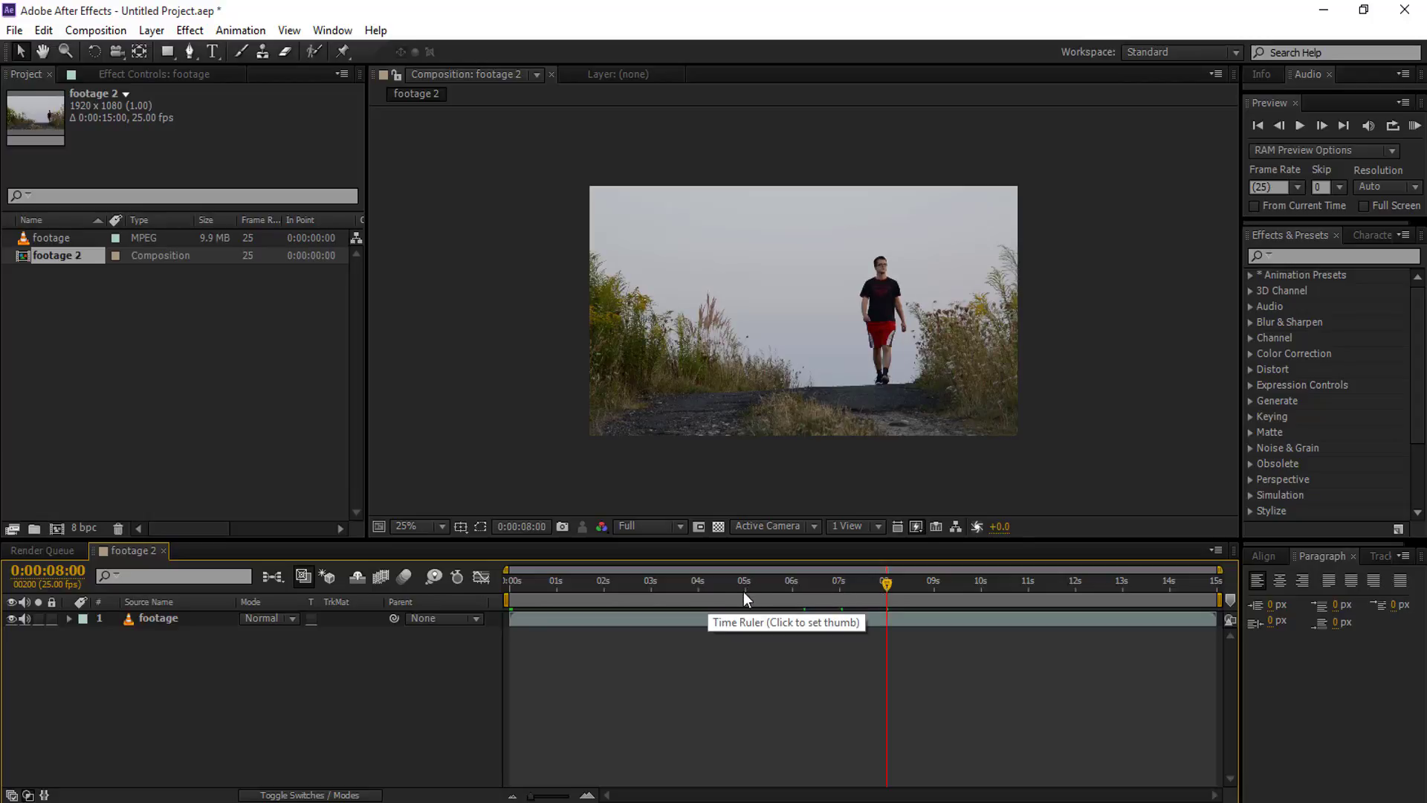
left_click_drag(743, 589, 740, 590)
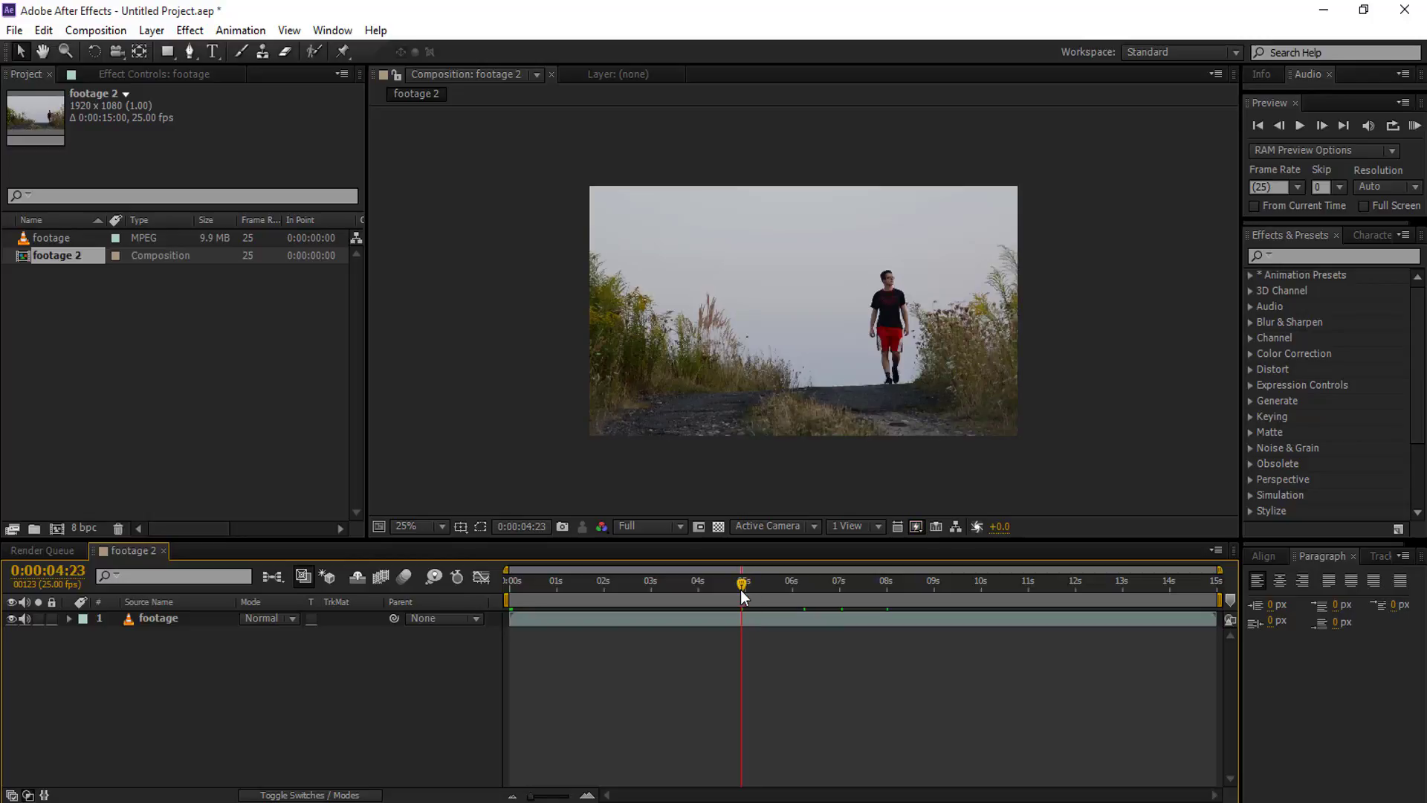
left_click(71, 577)
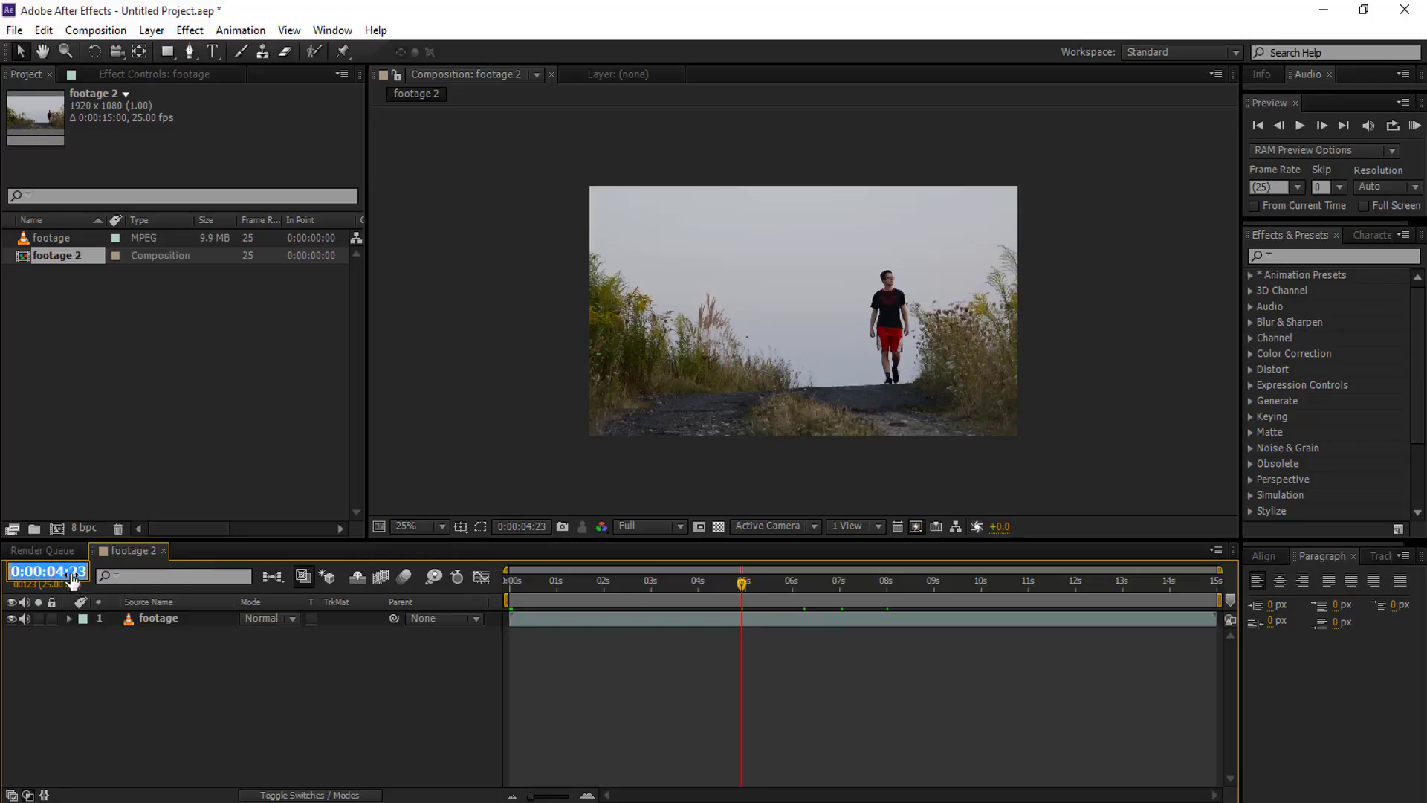
key("Escape")
left_click(73, 571)
key("BackSpace")
type("5")
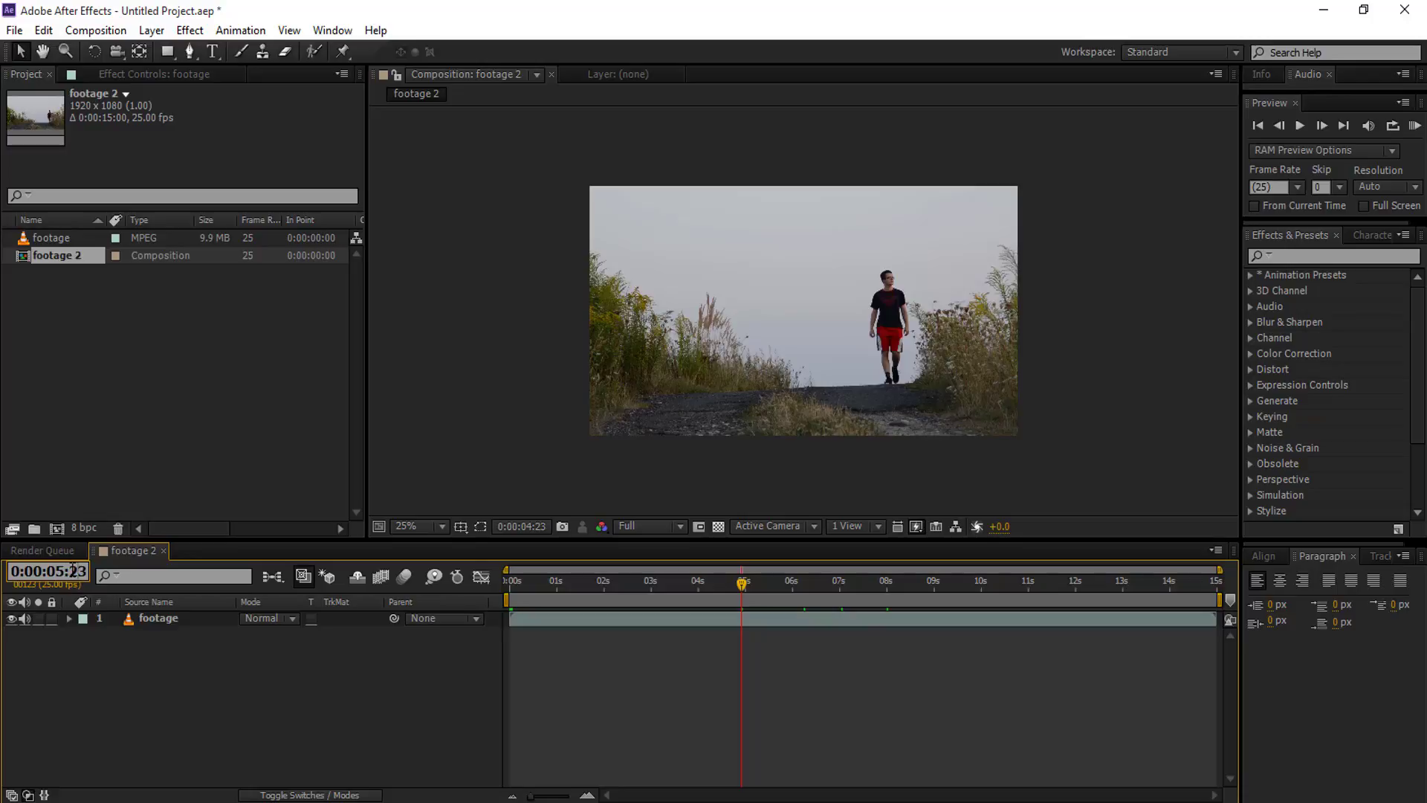
key("Delete")
key("Delete")
type("00")
key("Return")
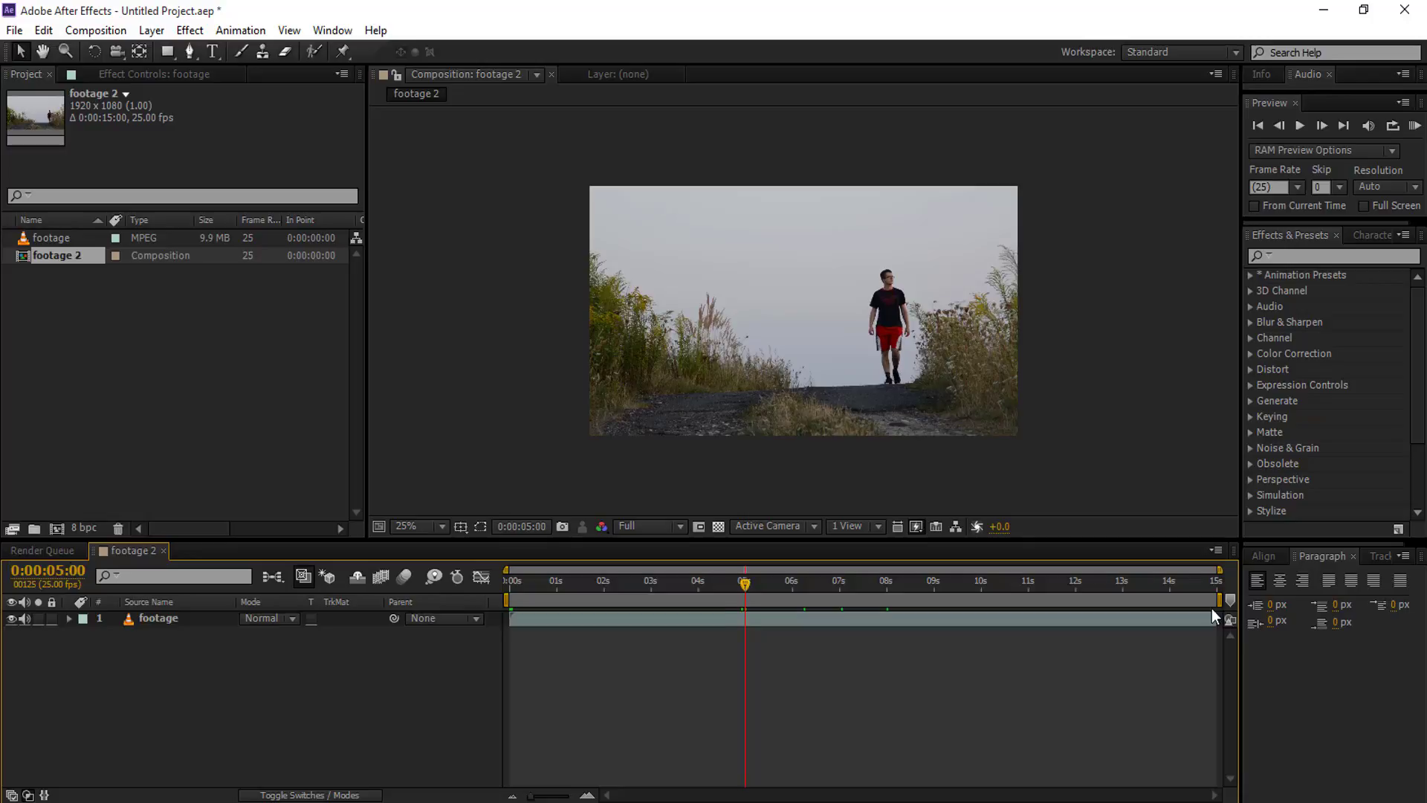
left_click(198, 619)
key("alt+bracketright")
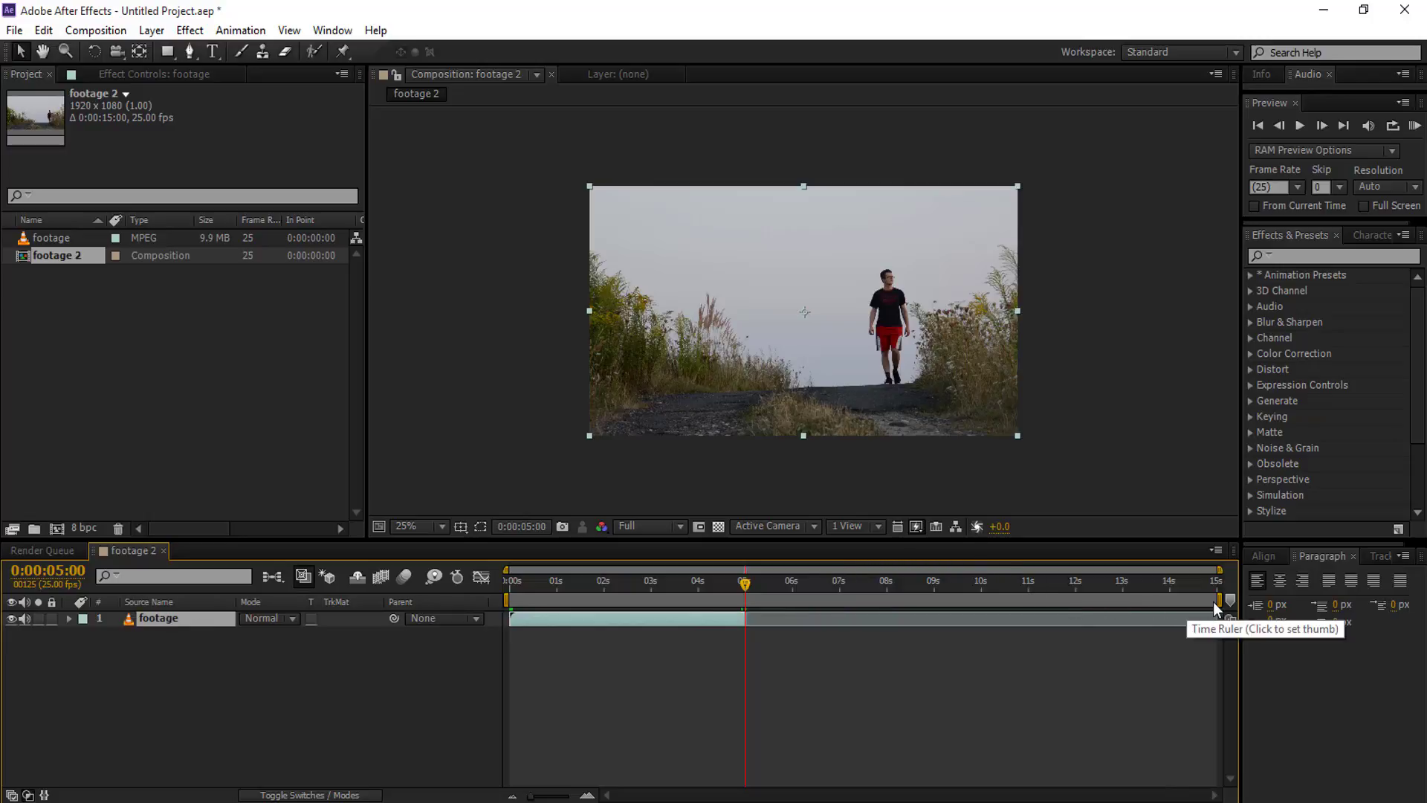
Trim the composition to a work area ending at 5 seconds and return the current time to the start
left_click_drag(1219, 599, 747, 619)
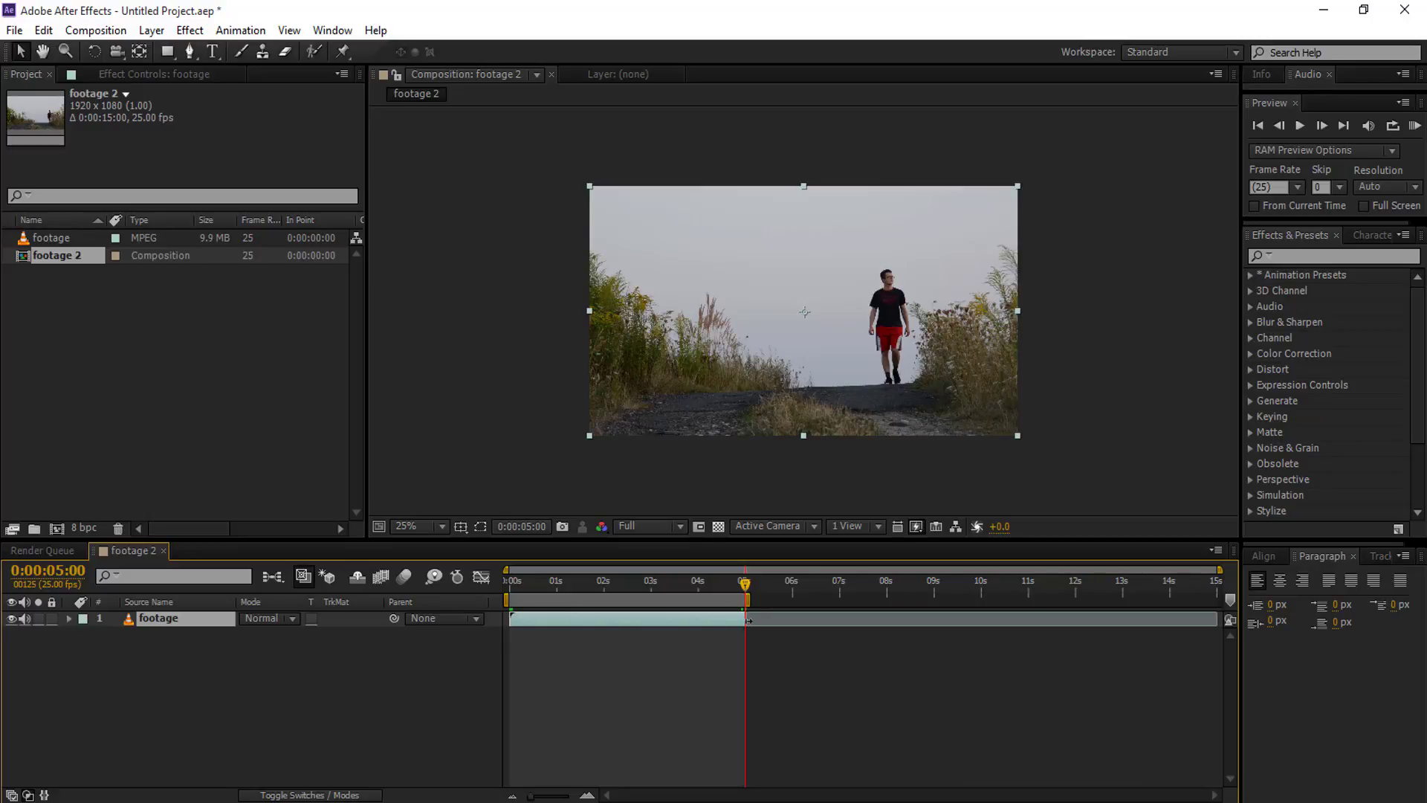
right_click(715, 594)
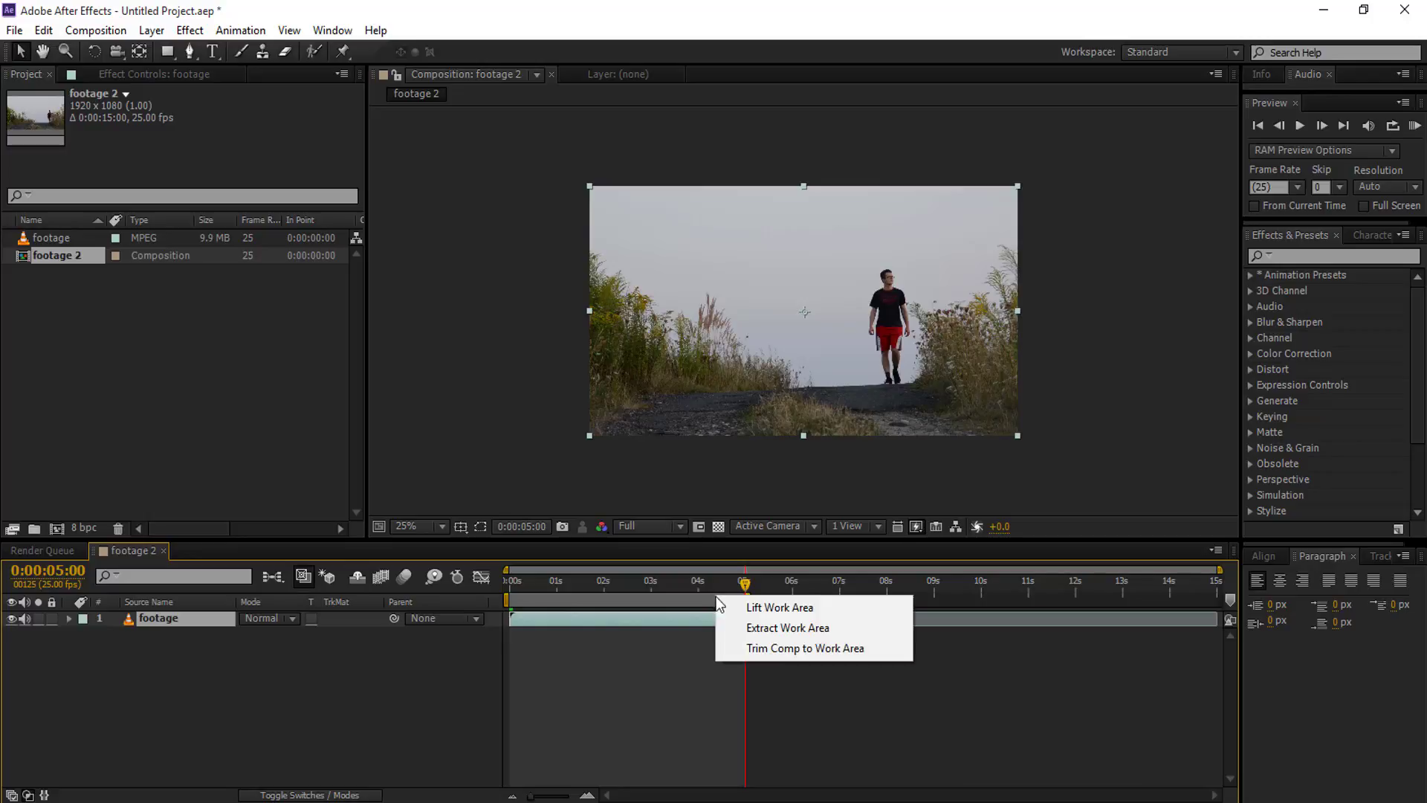
left_click(758, 648)
left_click_drag(592, 590, 476, 593)
left_click_drag(667, 590, 469, 626)
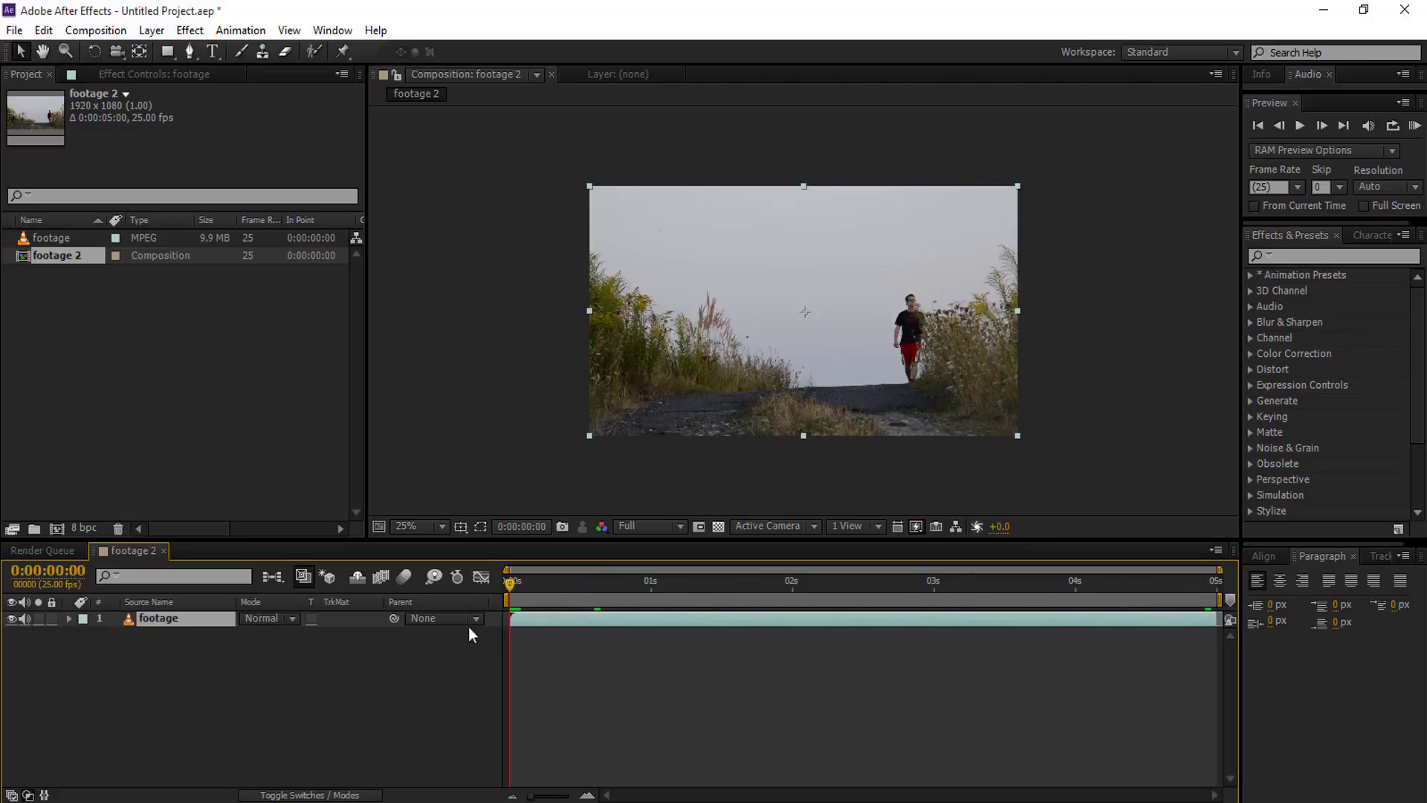
Import the 03 cloud video into the project and rename it as sky
left_click(120, 700)
left_click(155, 618)
double_click(110, 367)
left_click(370, 168)
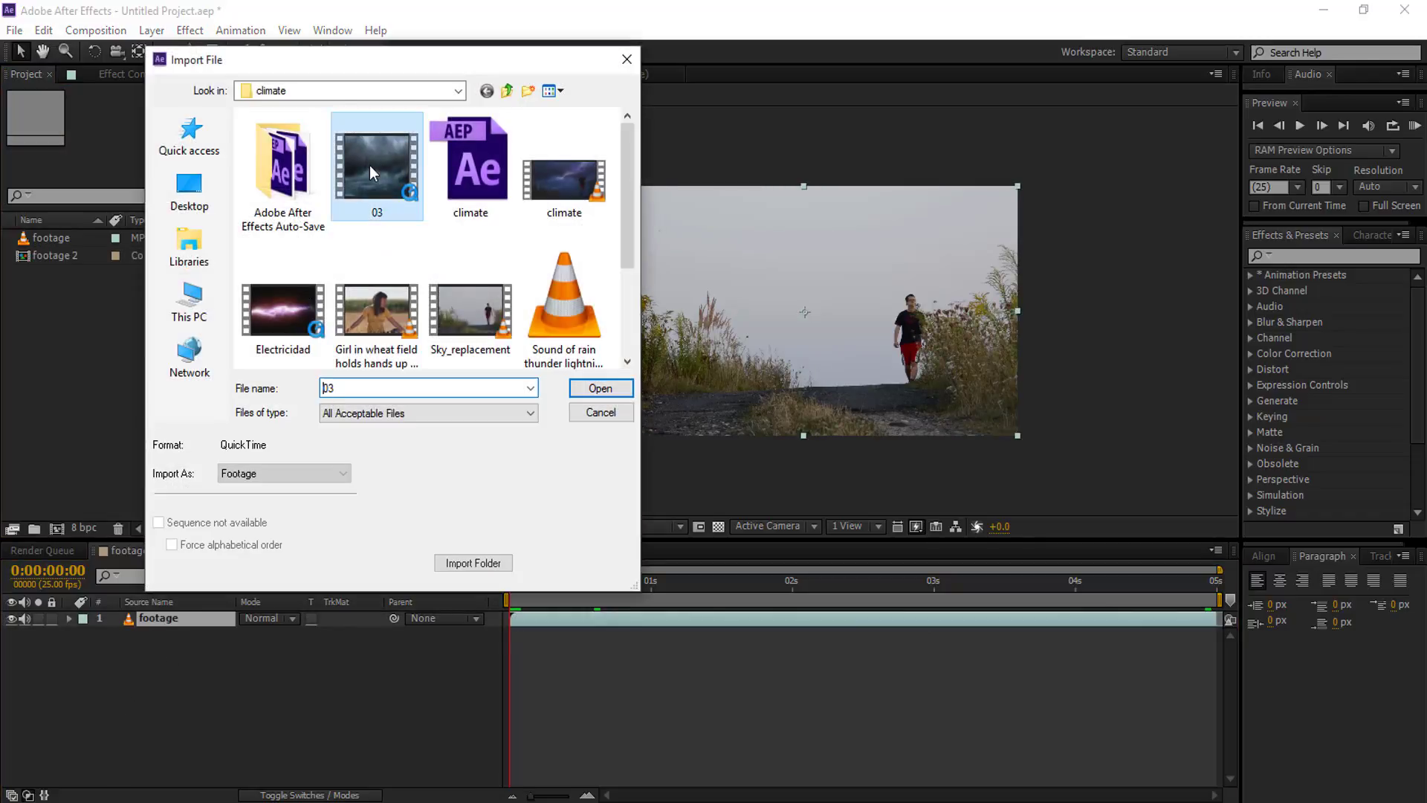
left_click(600, 388)
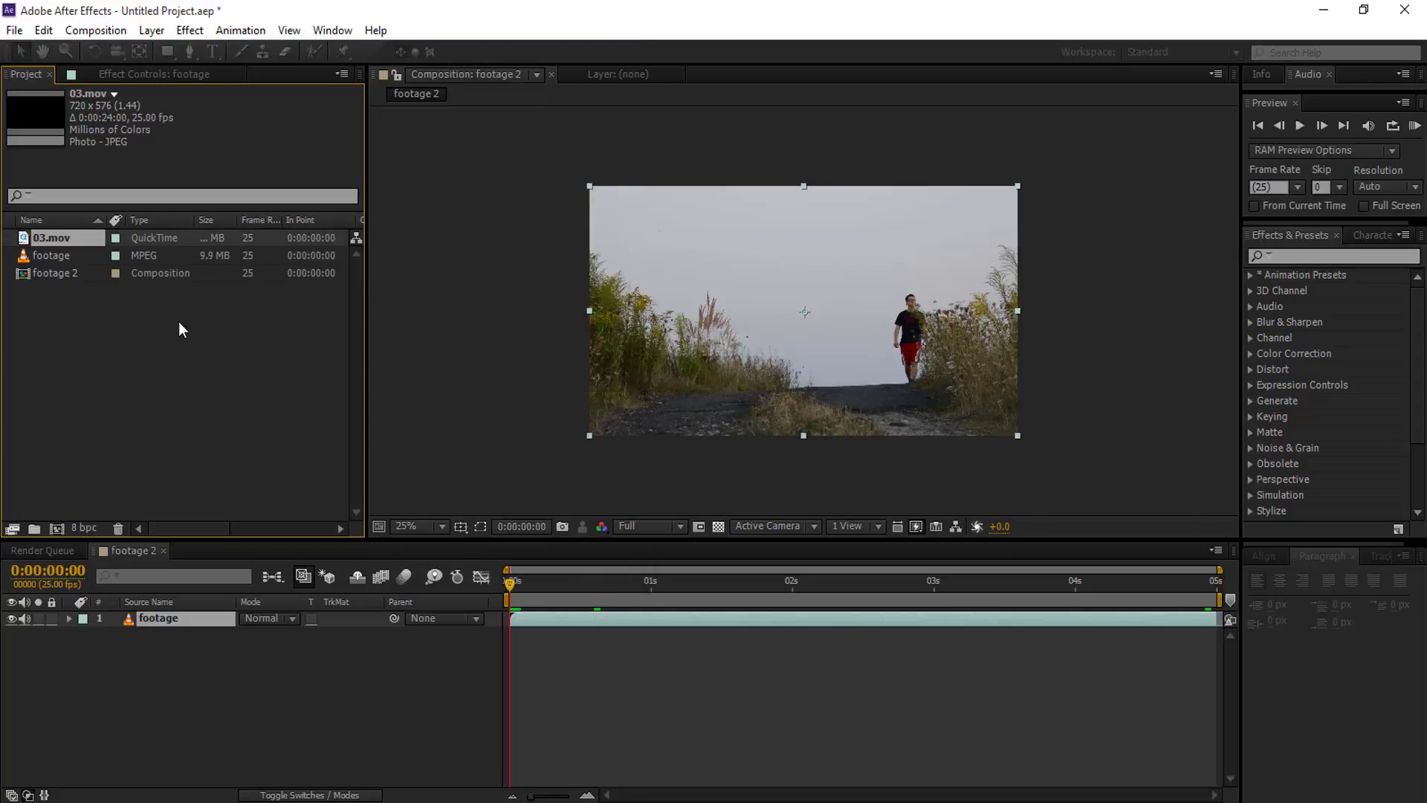
key("Return")
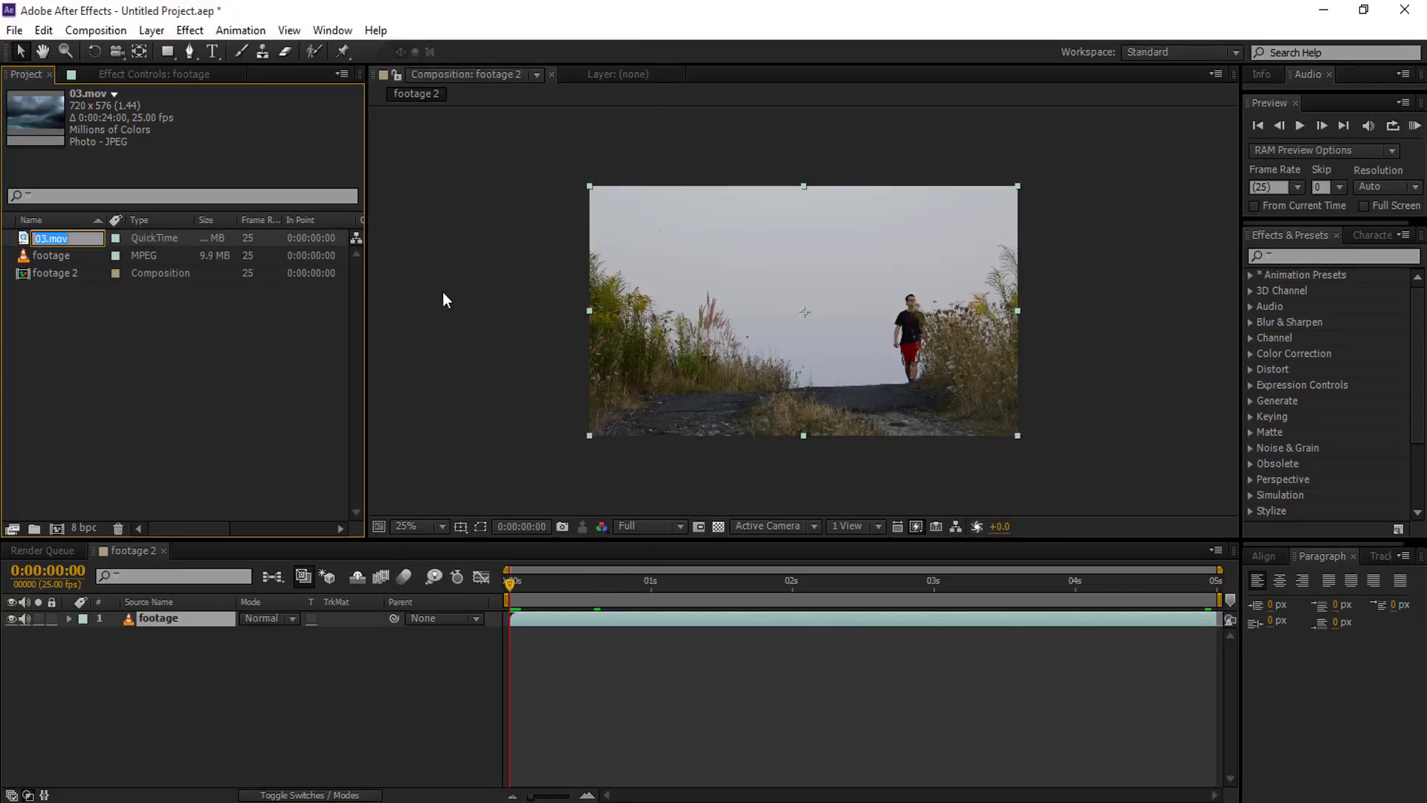
type("sky")
key("Return")
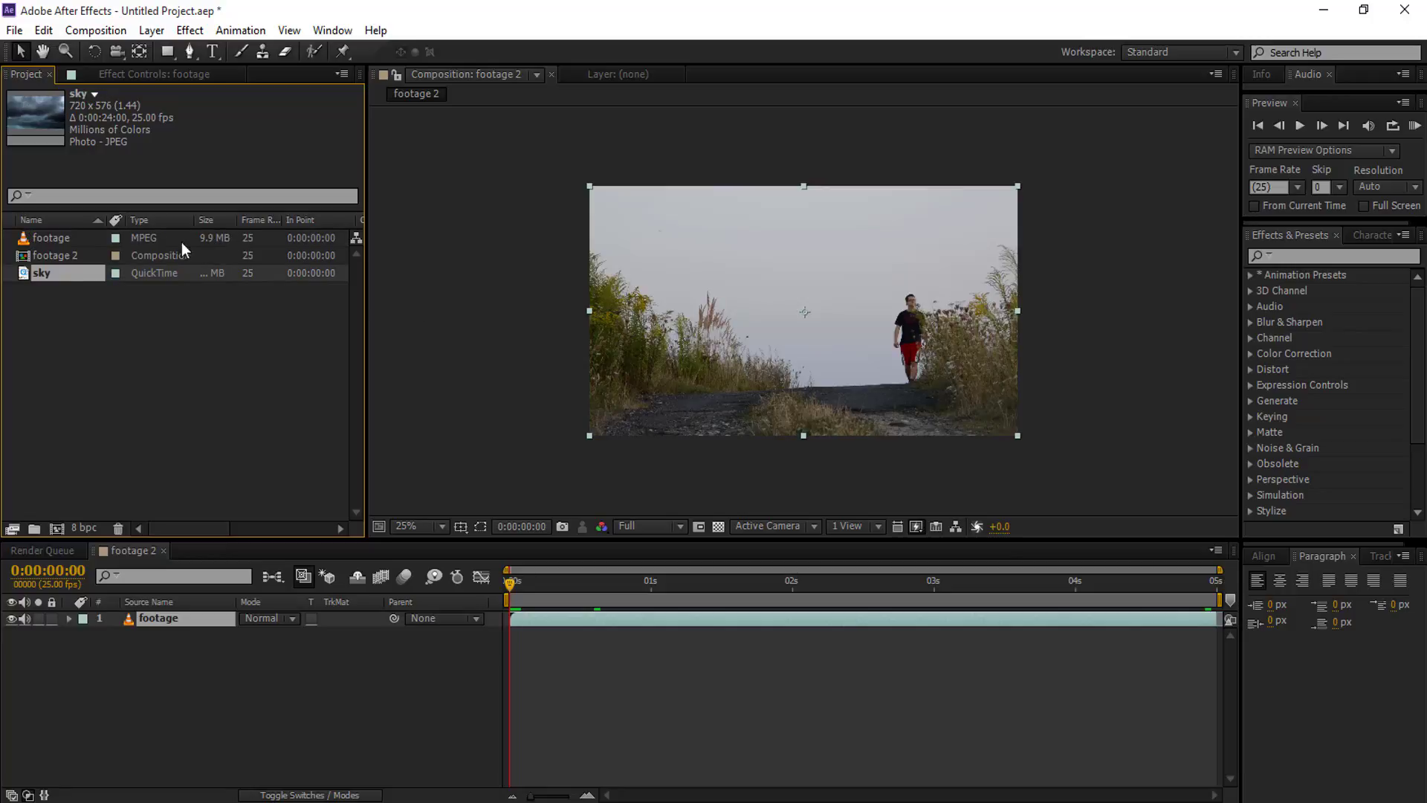
Add the sky clip above the footage layer and set its scale to 188% so it fills the frame
left_click_drag(45, 272, 170, 615)
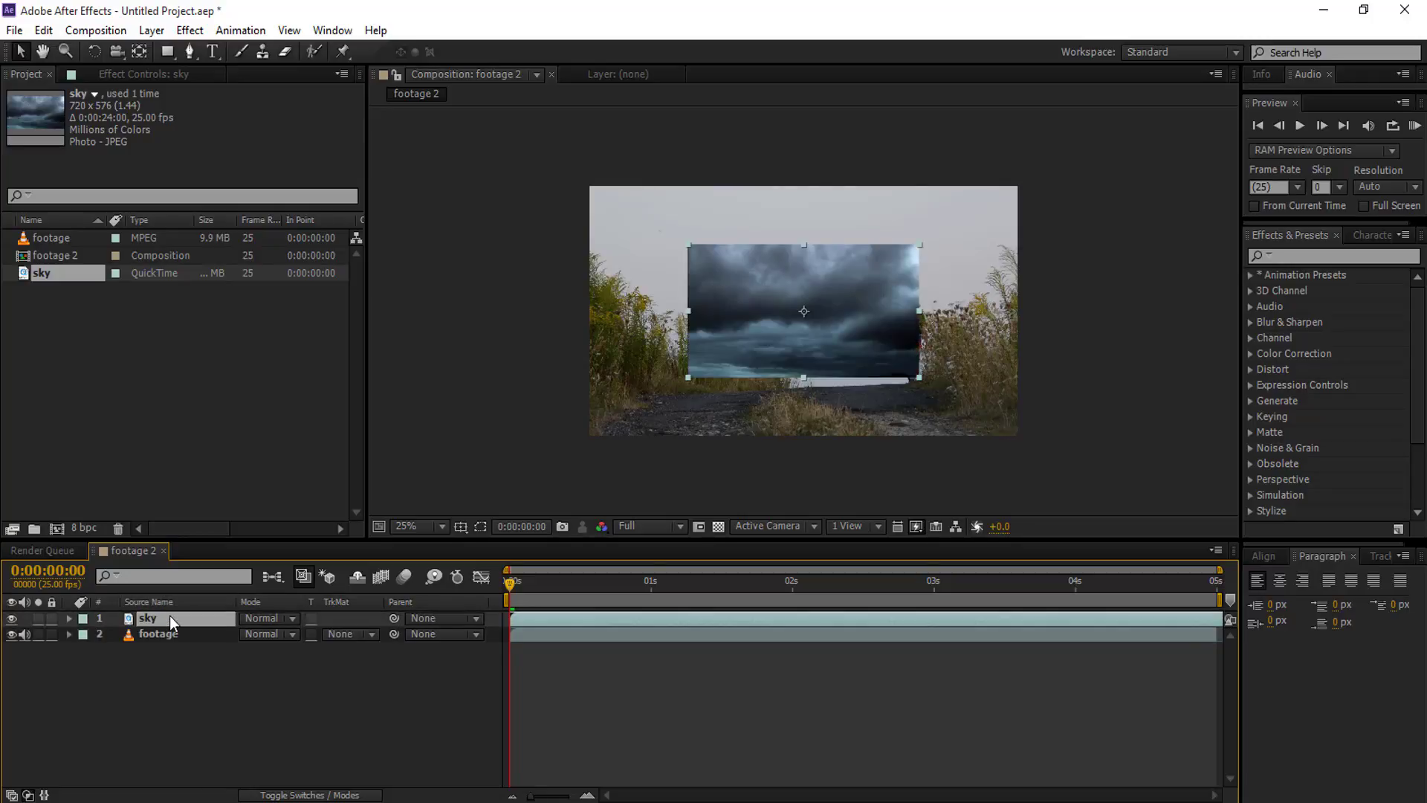
left_click(164, 669)
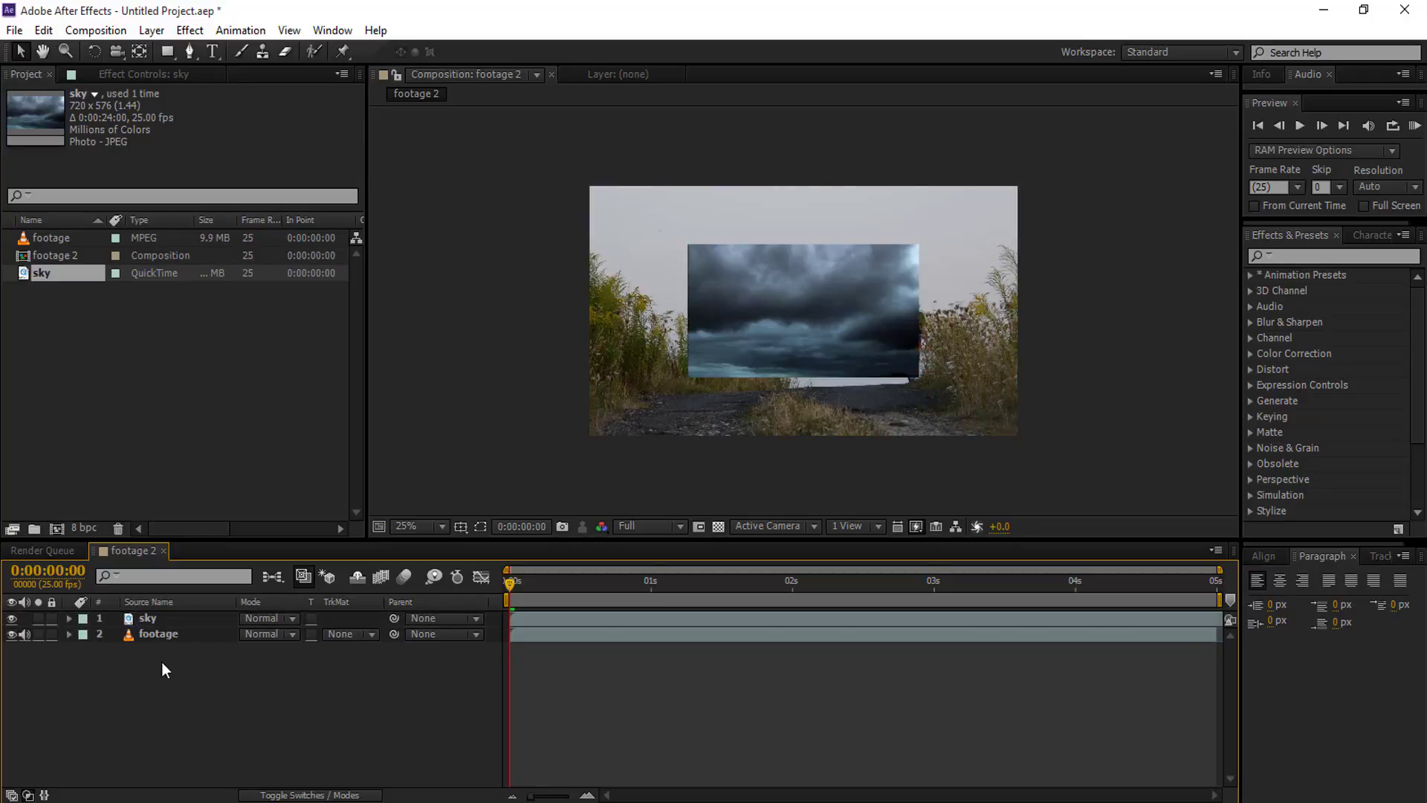
left_click(159, 618)
key("s")
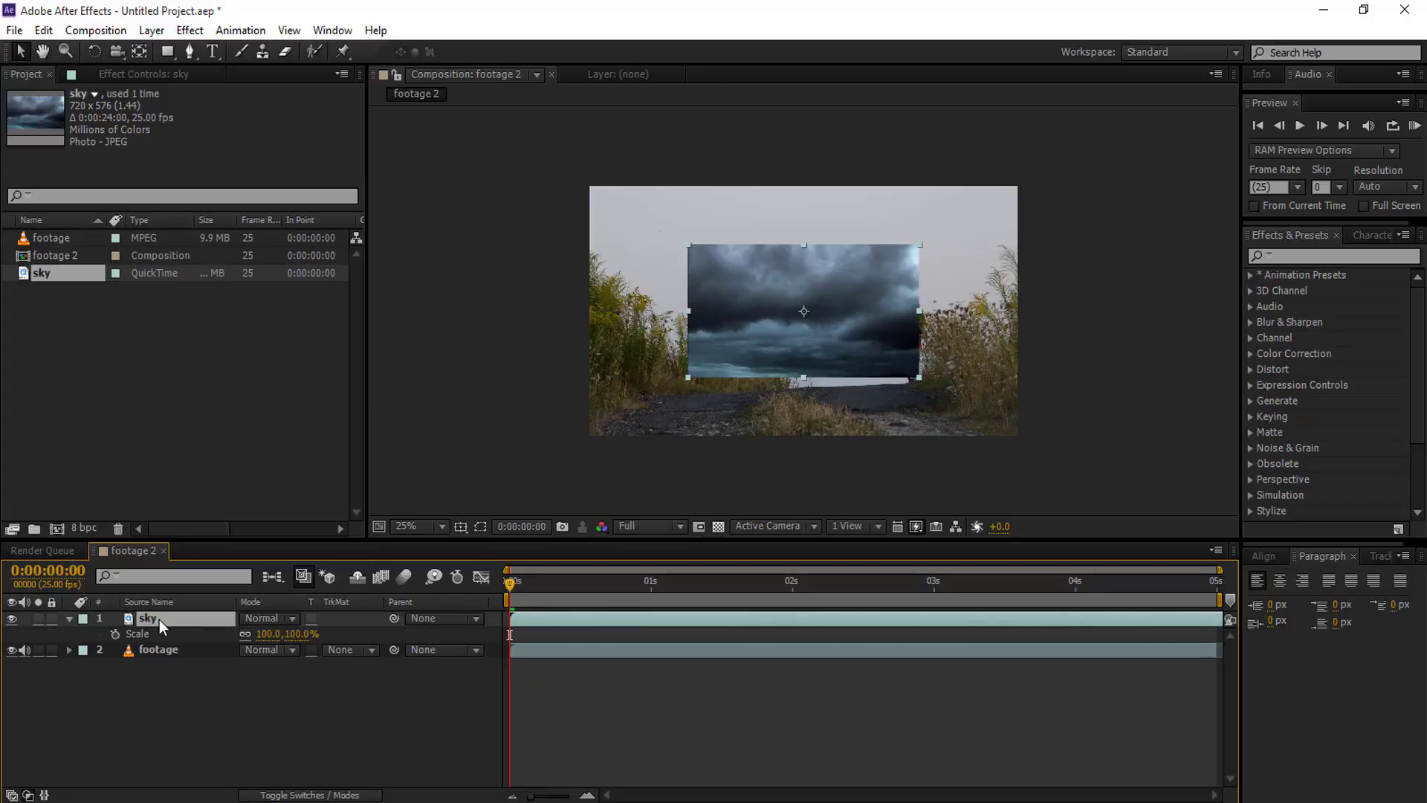
left_click_drag(297, 634, 382, 639)
left_click(298, 634)
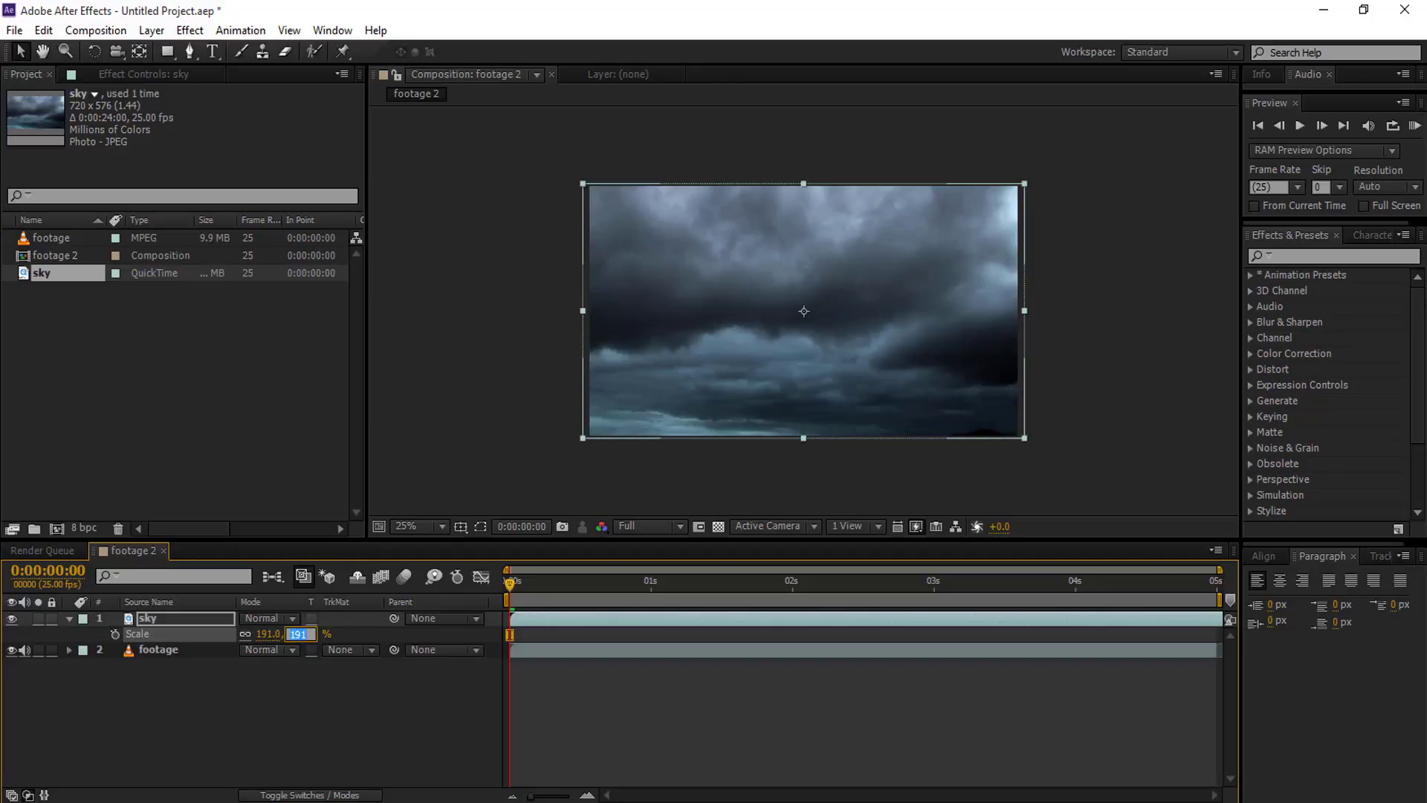
key("Down")
key("Down")
key("Down")
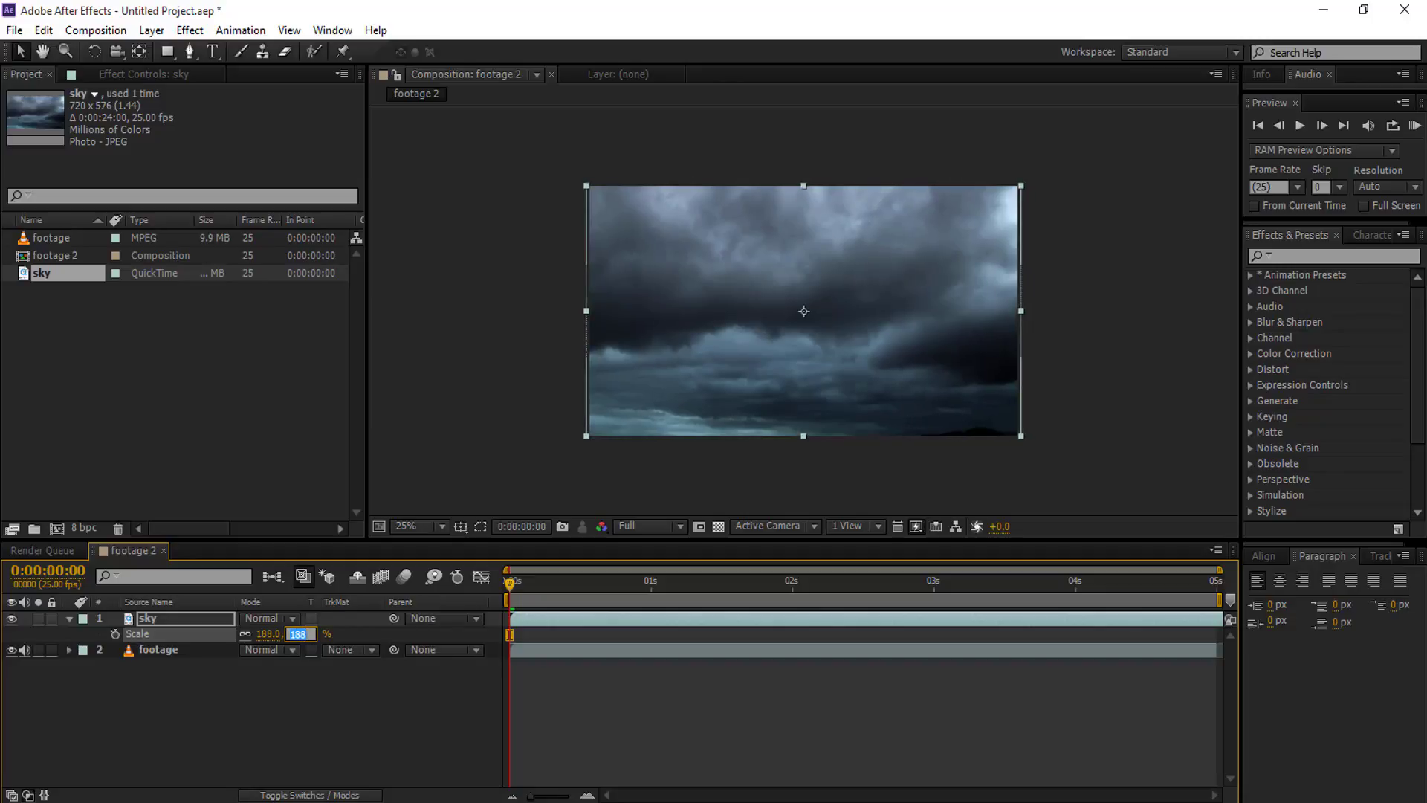
left_click(238, 743)
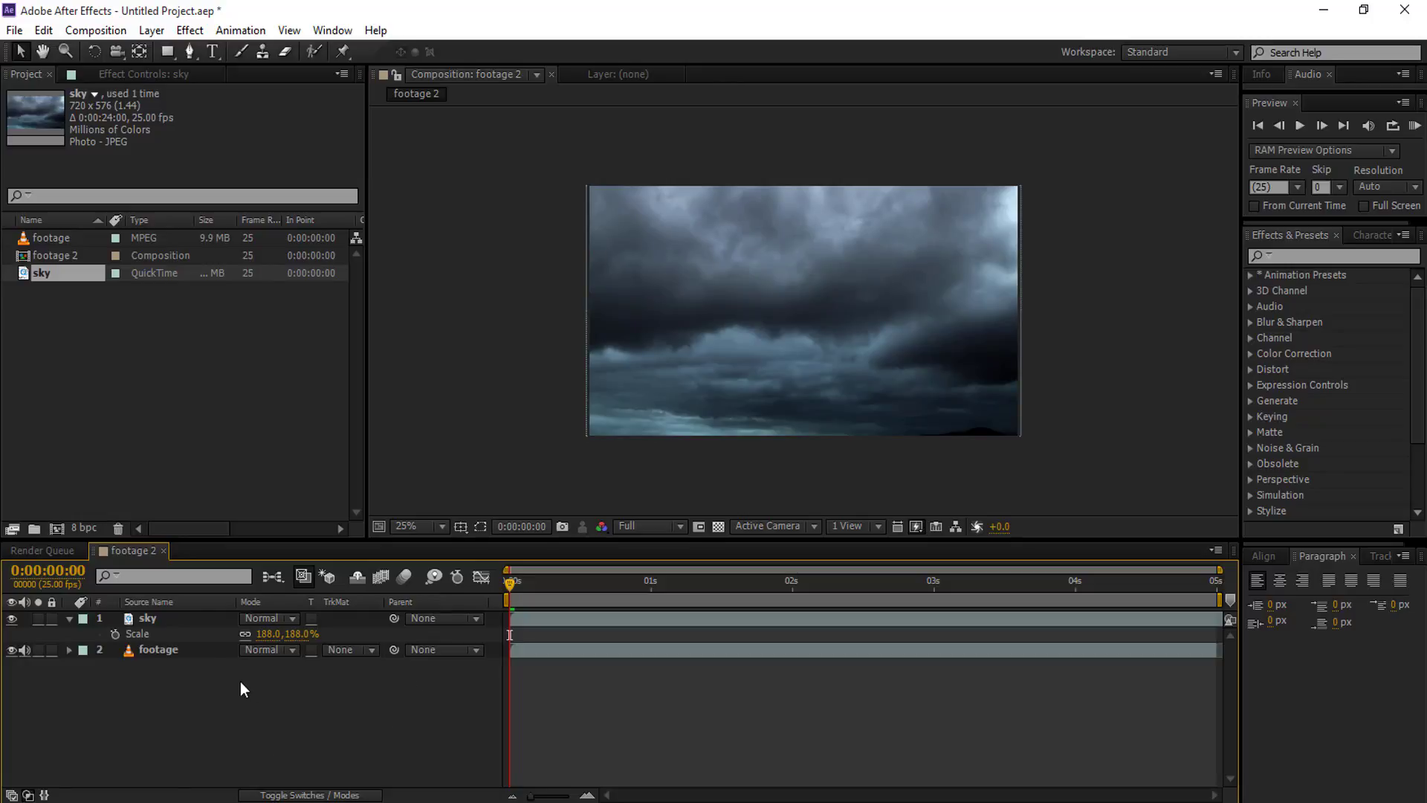
Duplicate the footage layer and move the copy above the sky layer
left_click(171, 618)
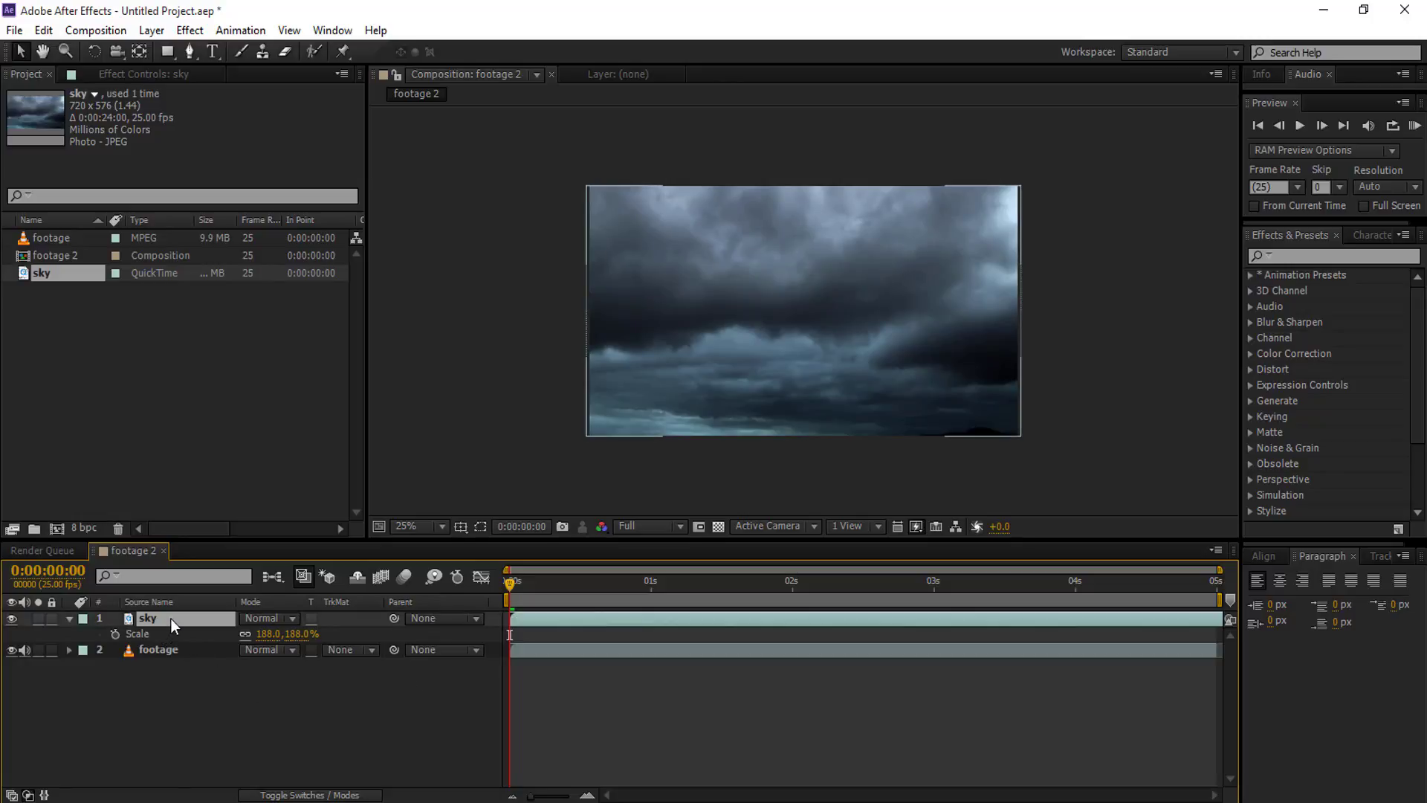
left_click(69, 650)
left_click(69, 618)
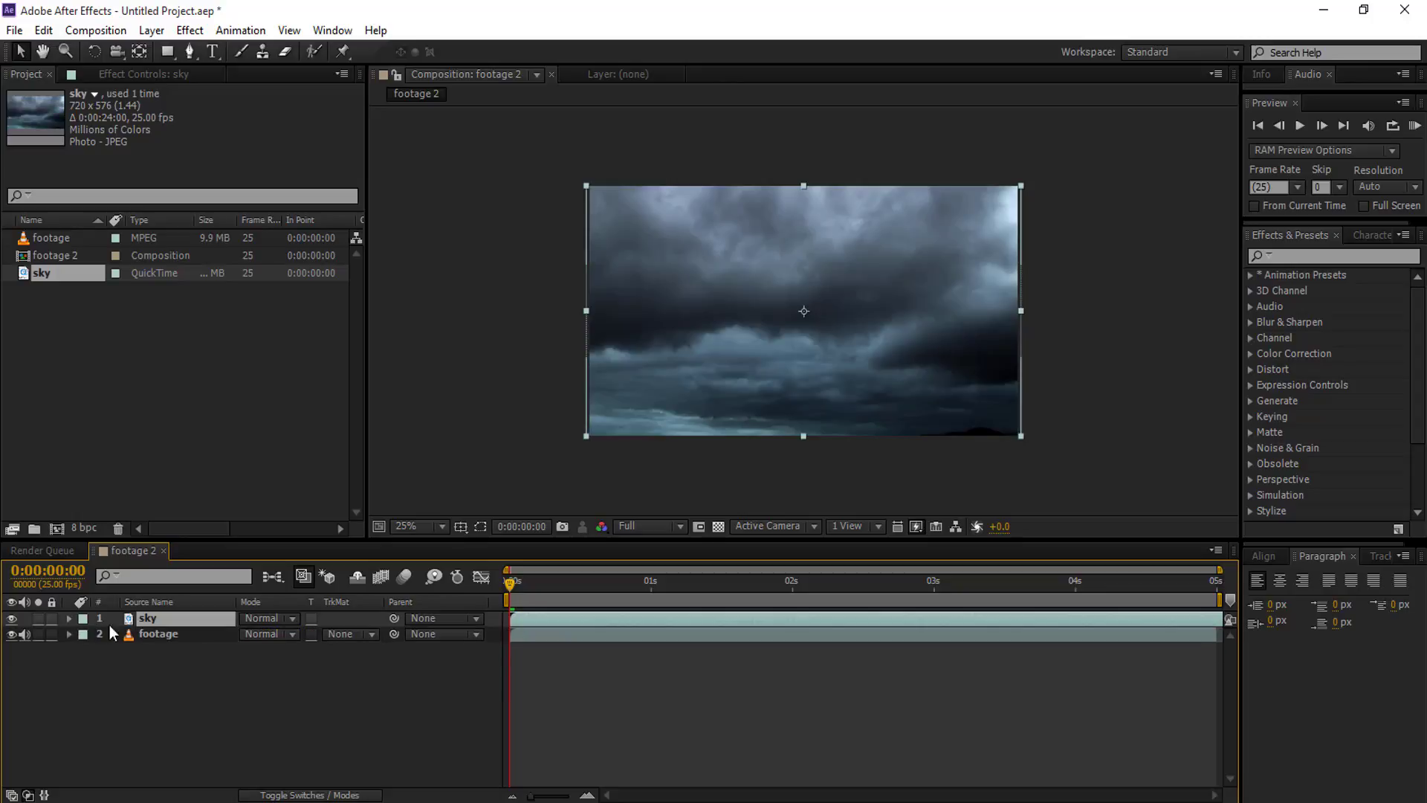
left_click(161, 635)
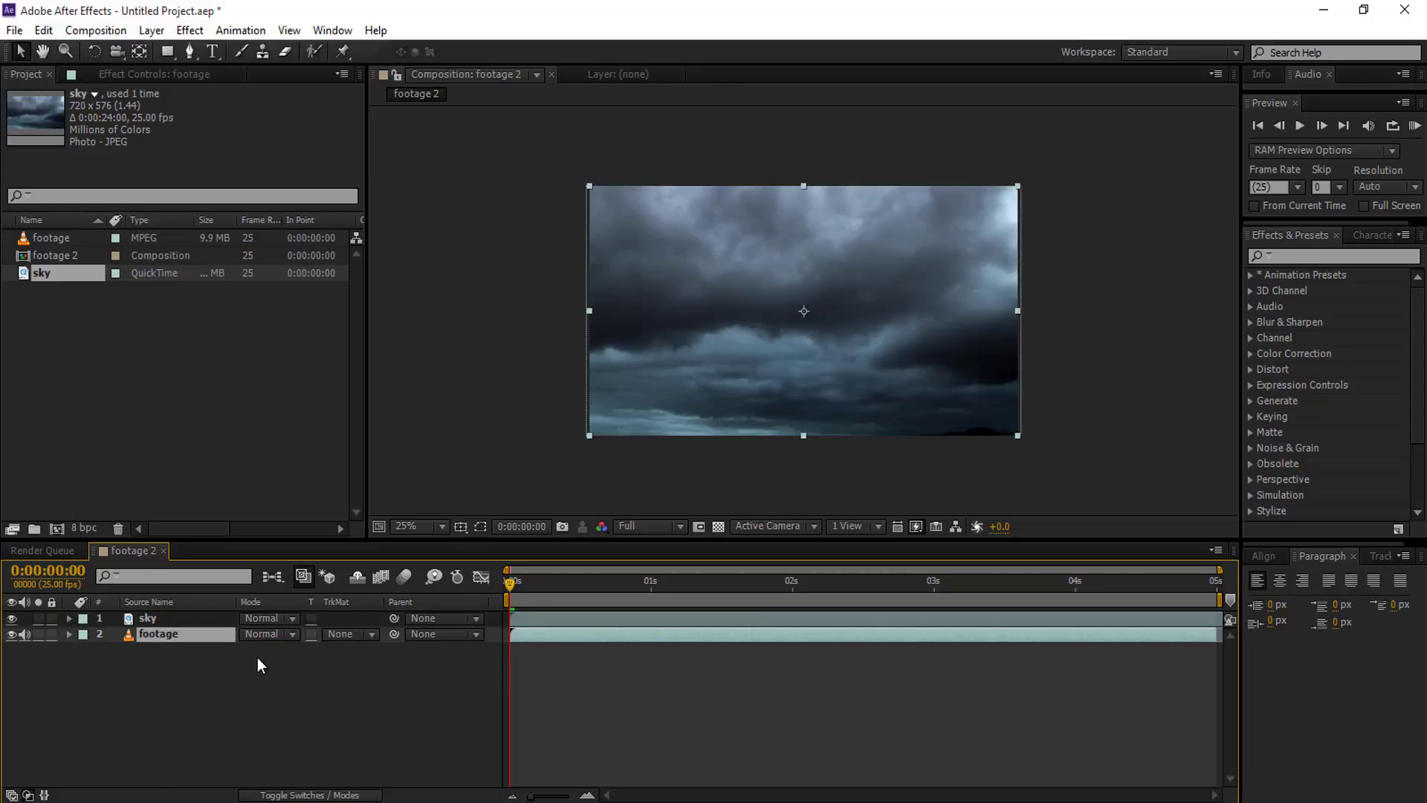
key("ctrl+d")
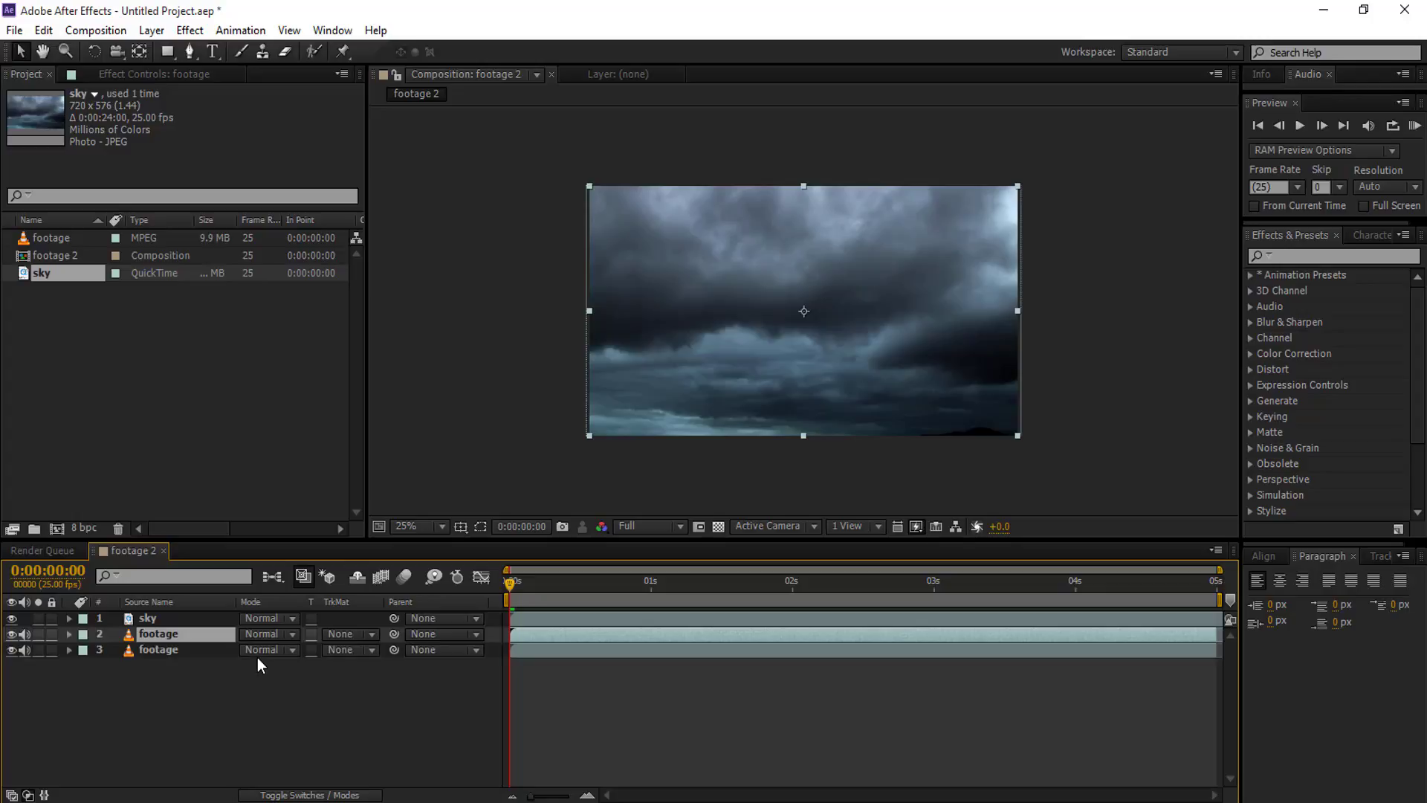
left_click_drag(176, 633, 173, 614)
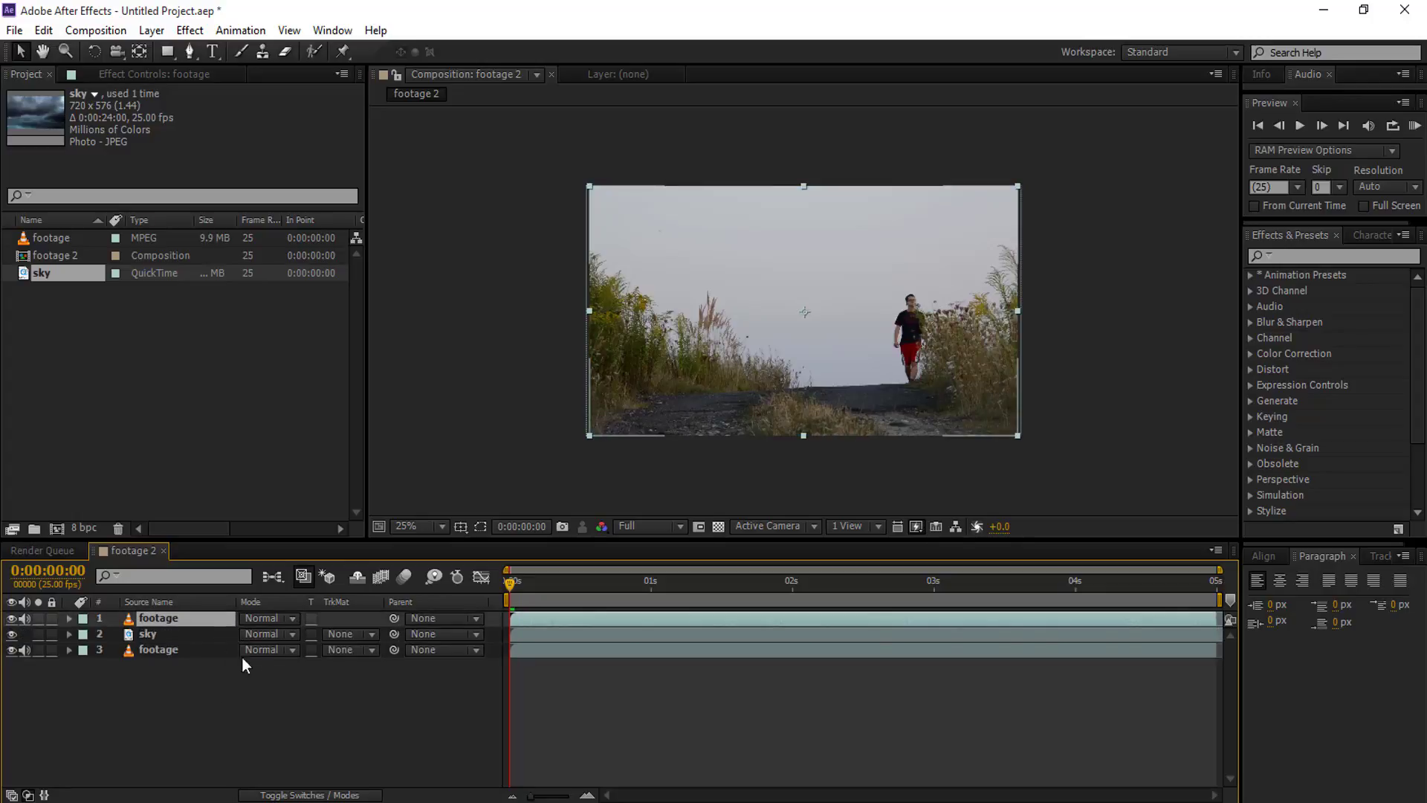
Set the sky layer's track matte to Luma Matte using the footage layer above it
left_click(371, 636)
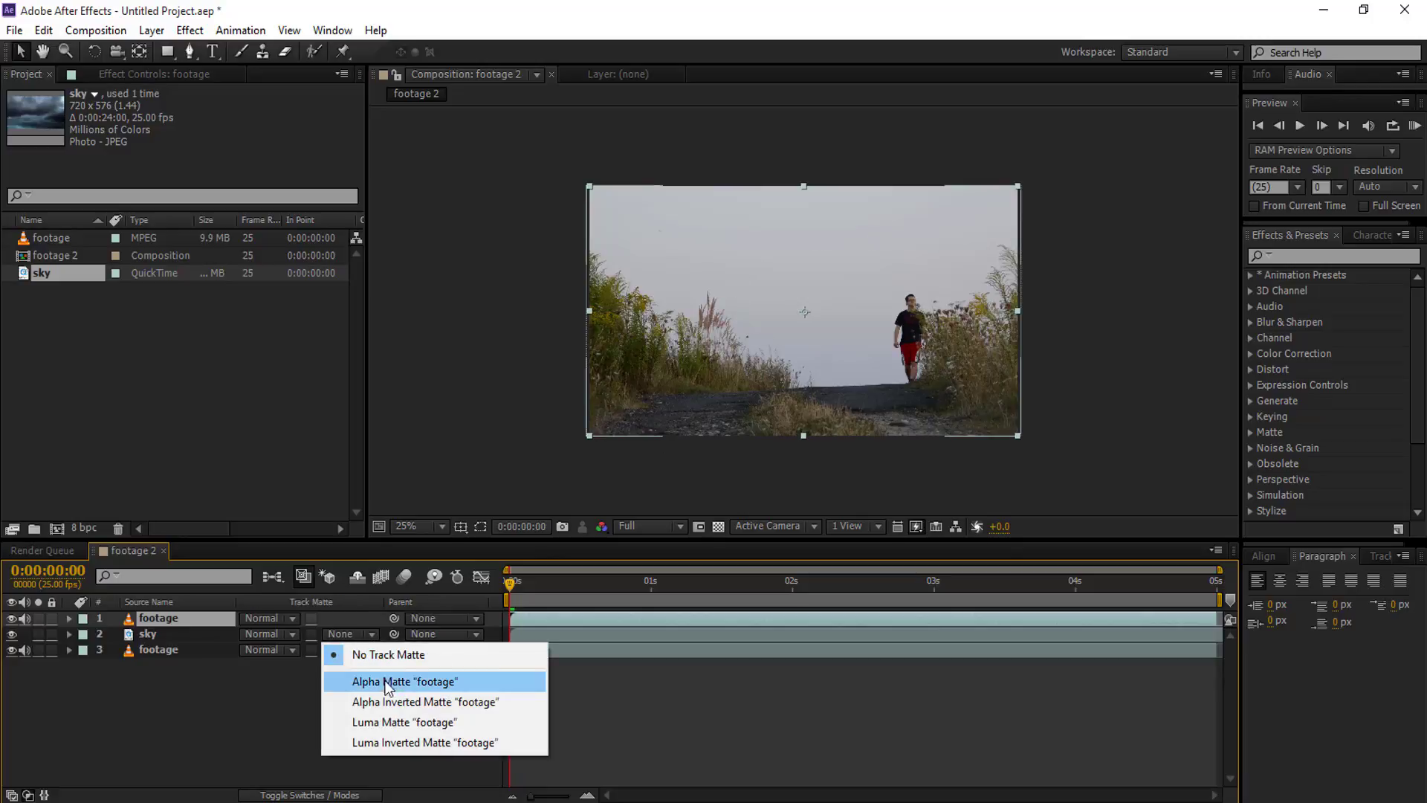
left_click(400, 721)
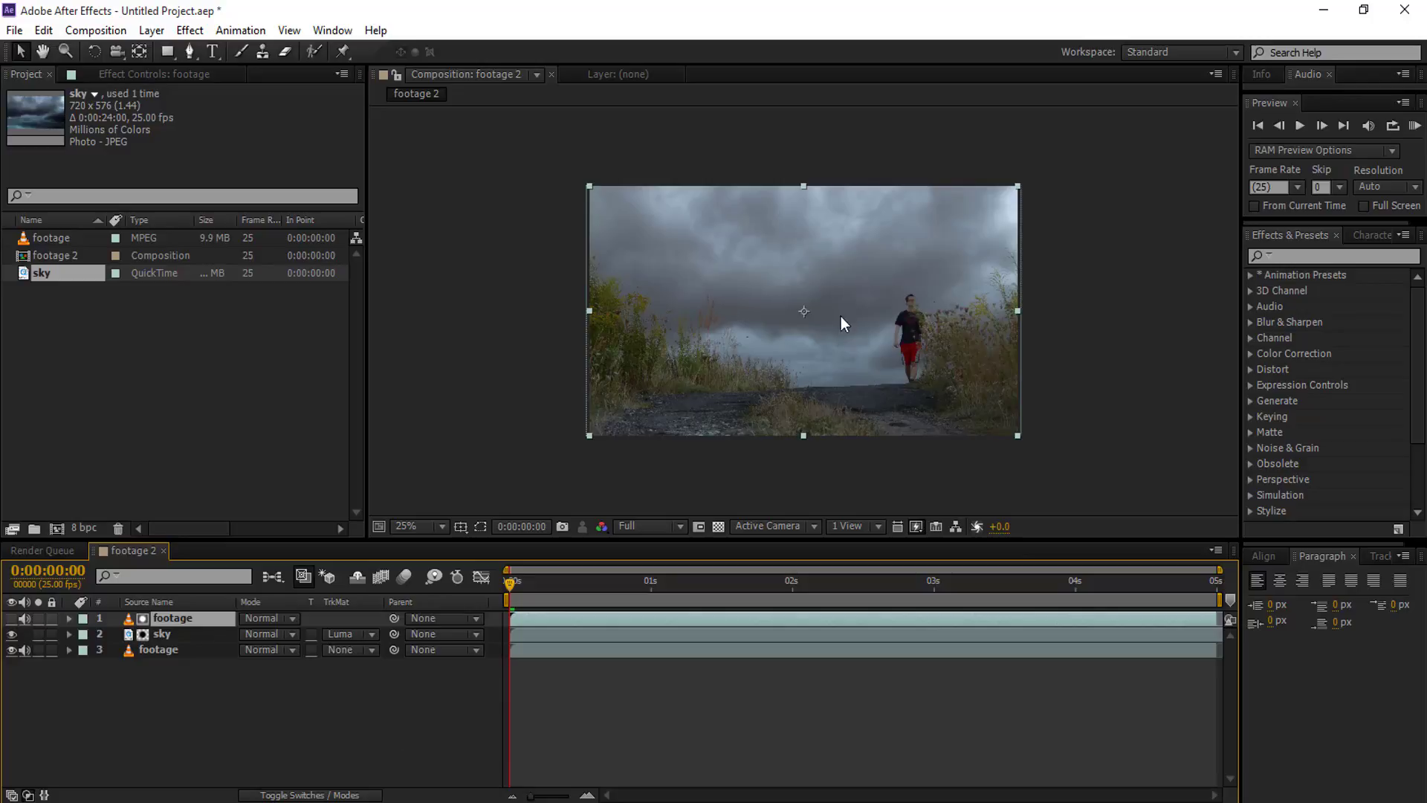
left_click(368, 635)
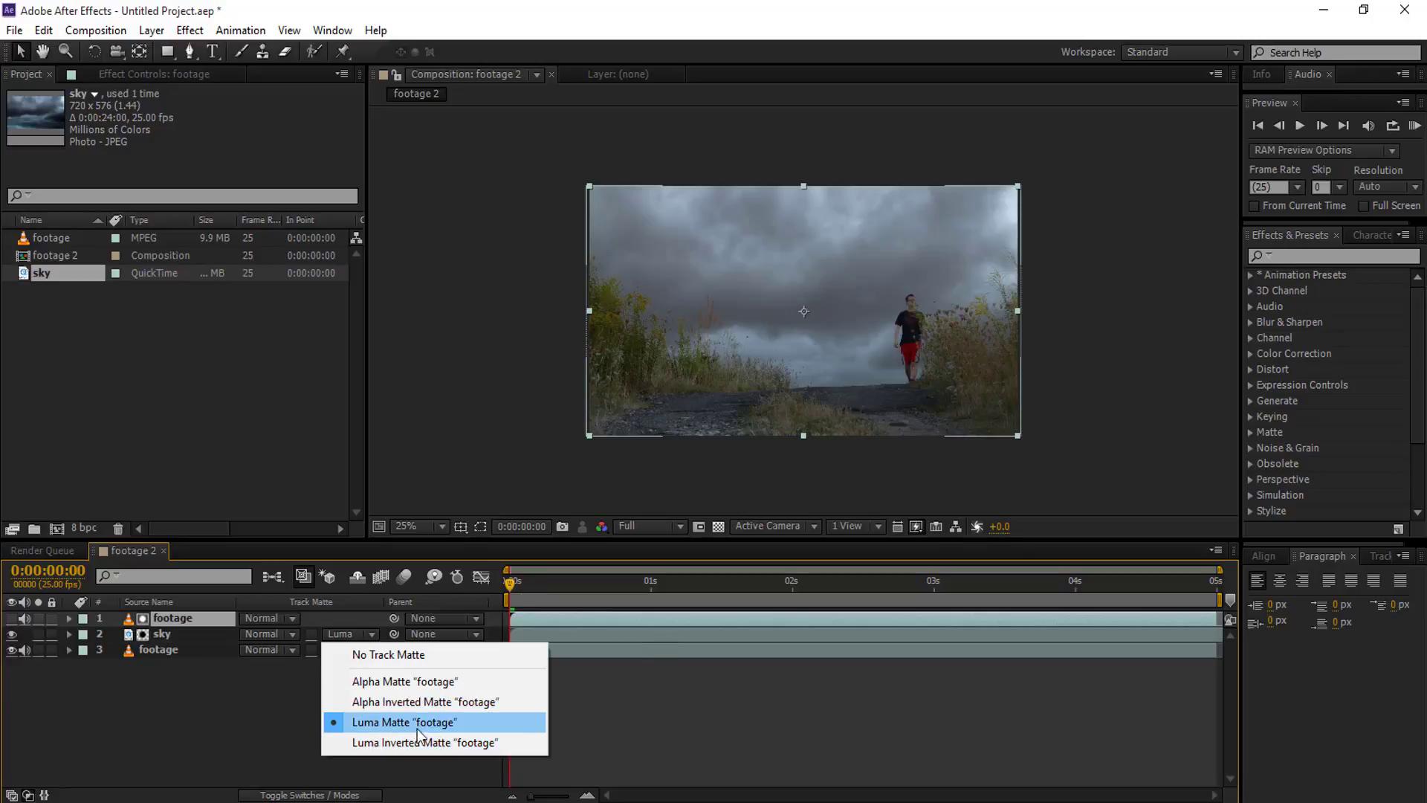
left_click(219, 712)
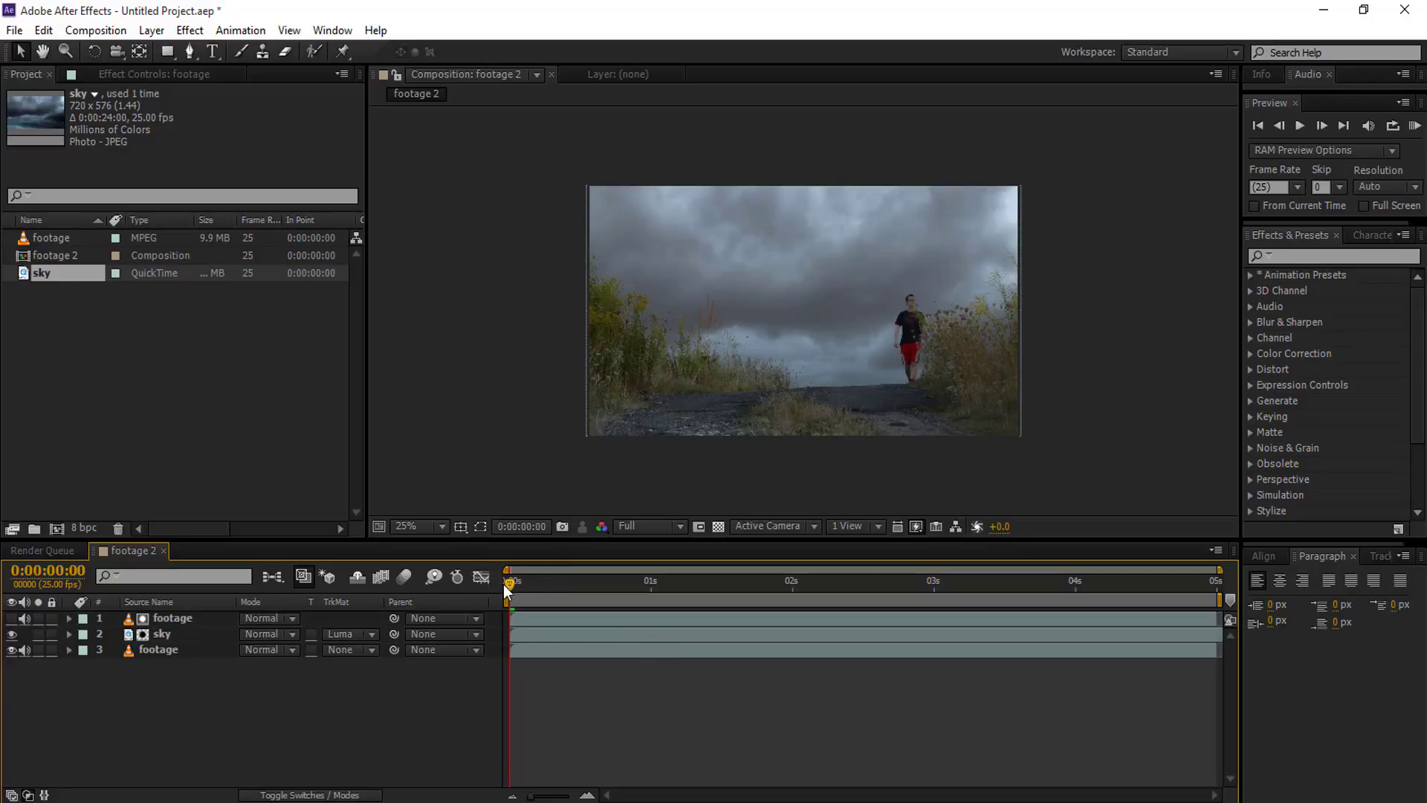
Import the Electricidad video from the climate folder into the project and rename it as Electric
right_click(114, 721)
mouse_move(375, 529)
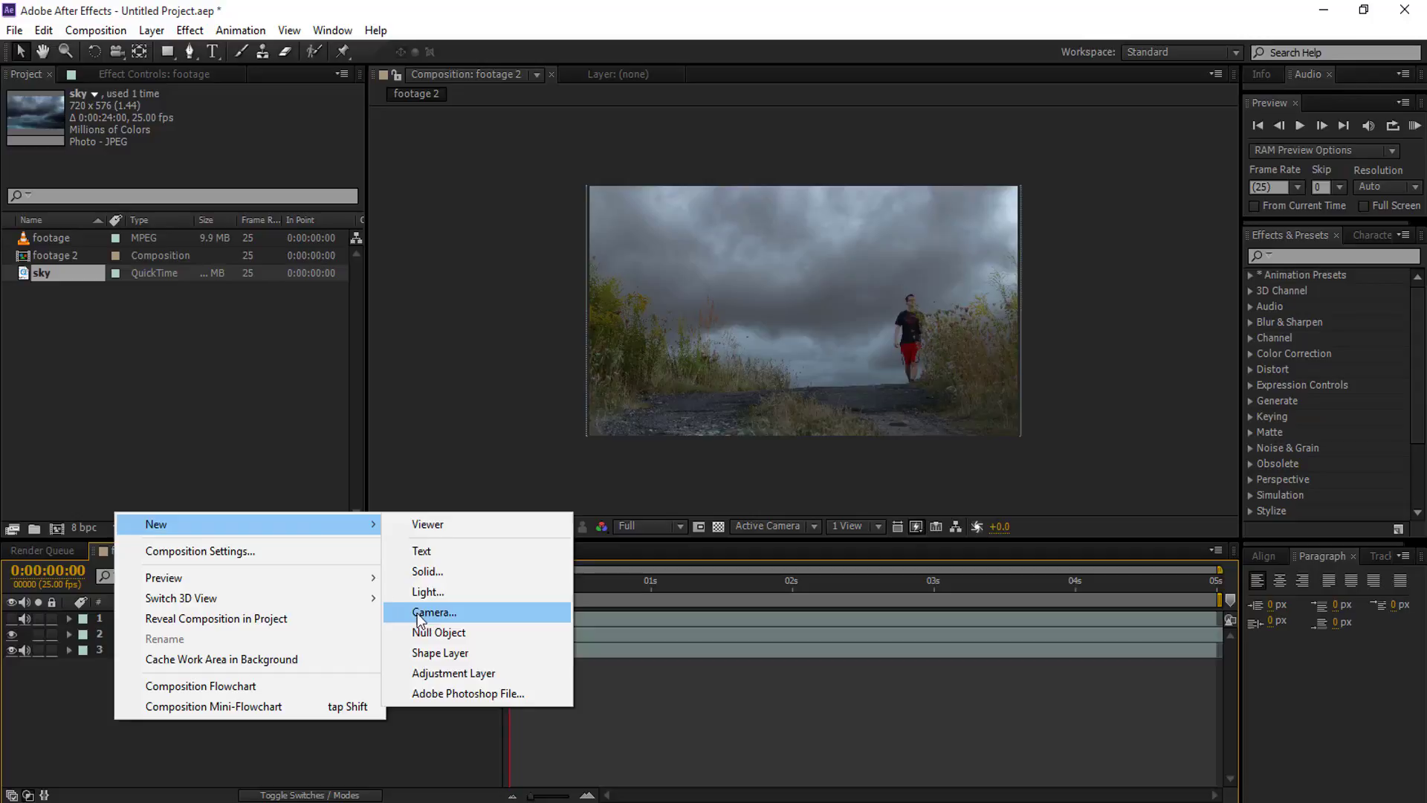
left_click(150, 401)
double_click(150, 401)
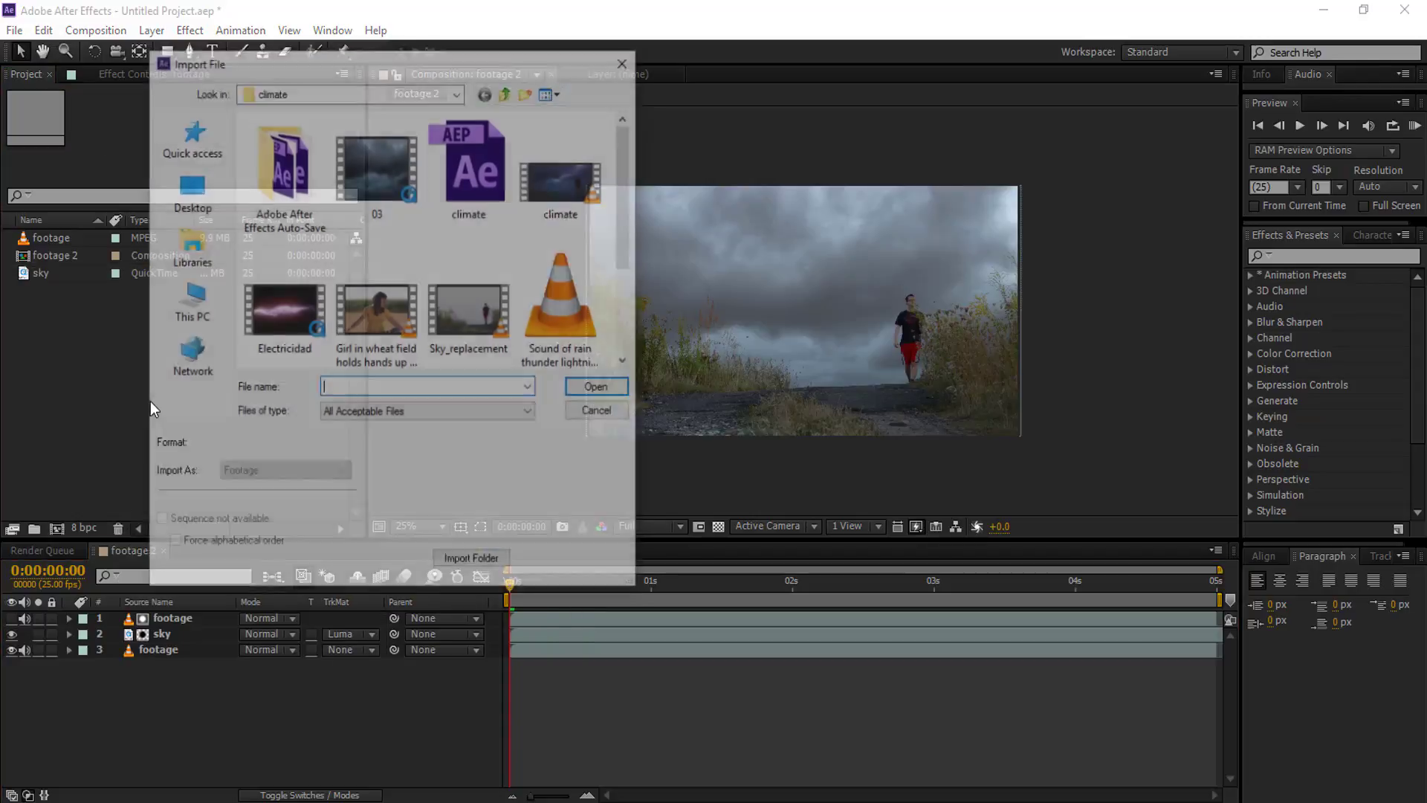
left_click(274, 315)
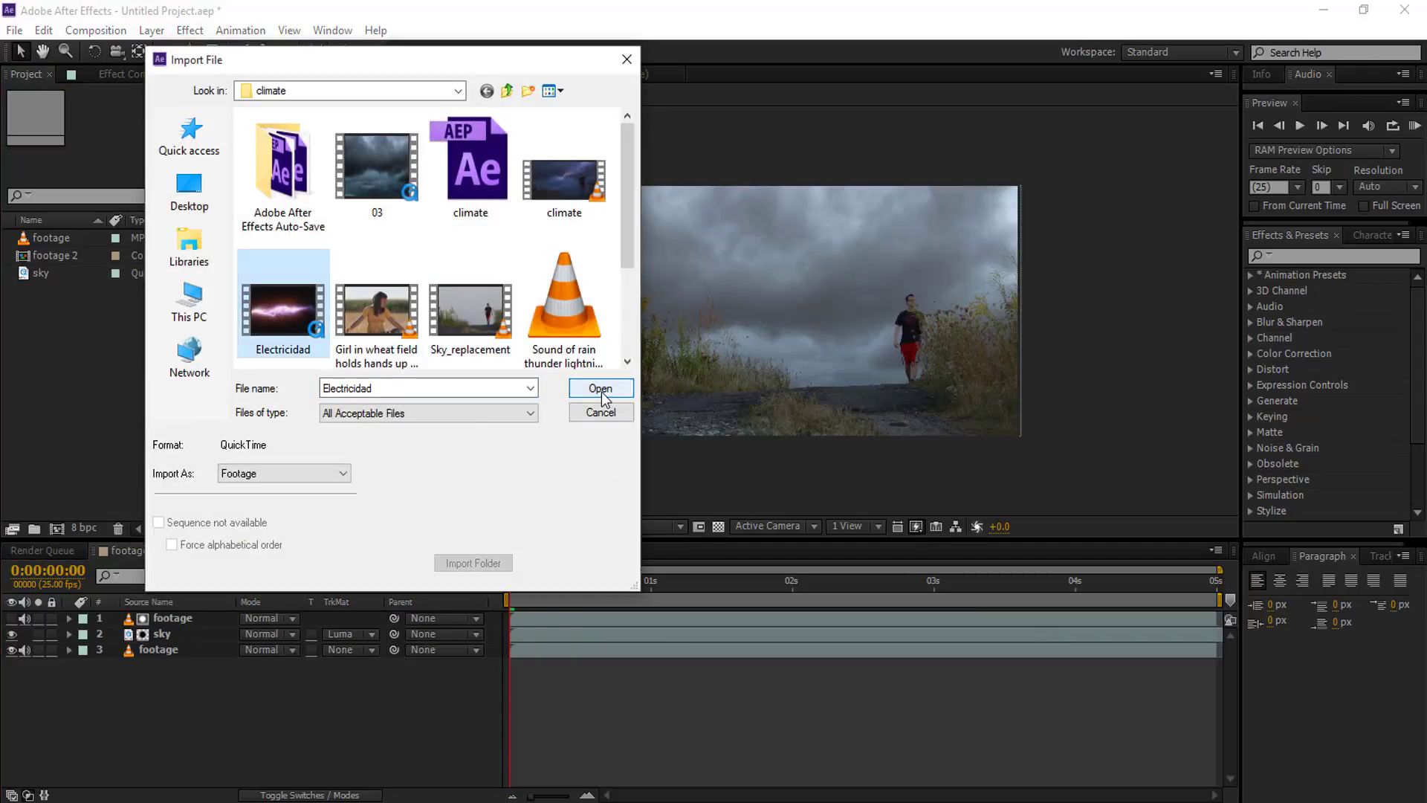
left_click(601, 389)
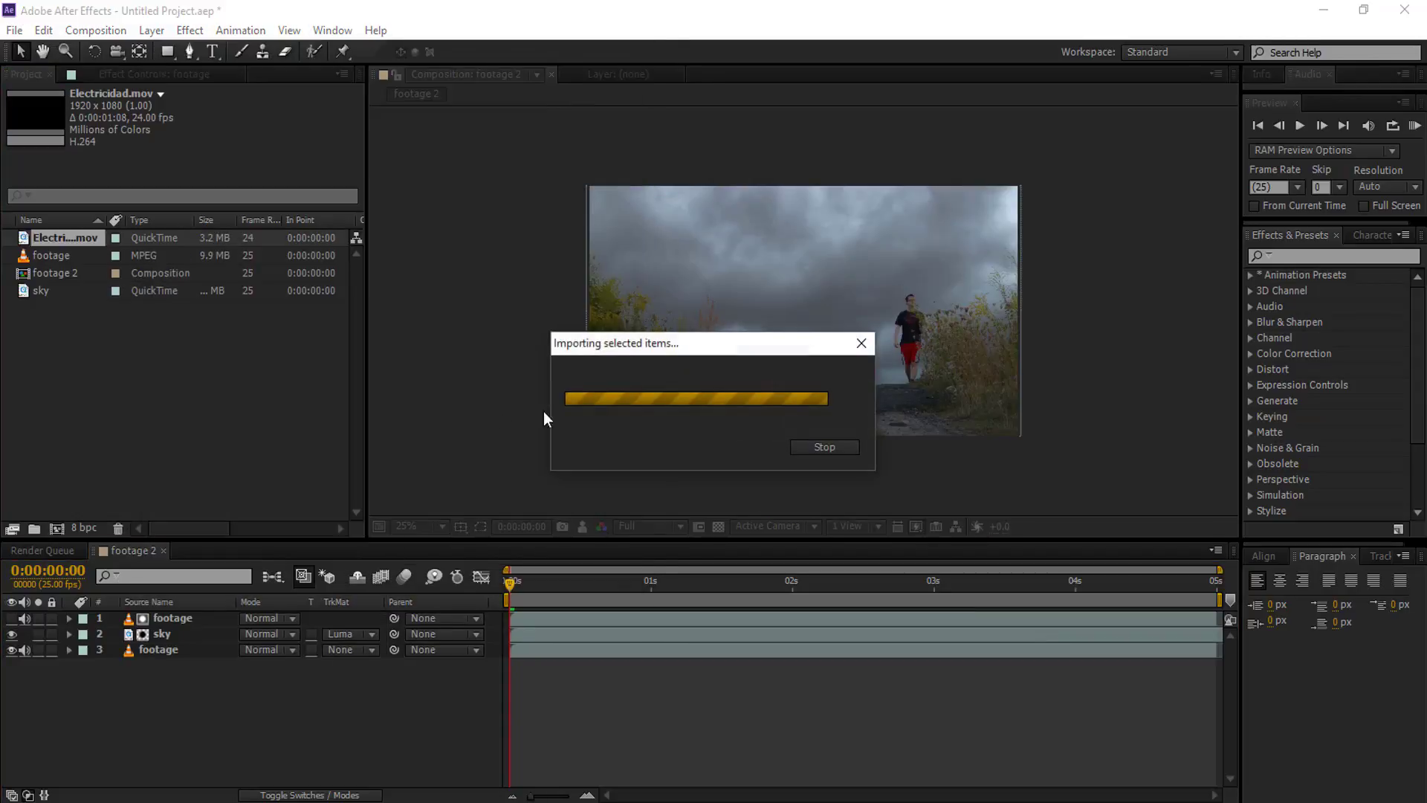
left_click(82, 238)
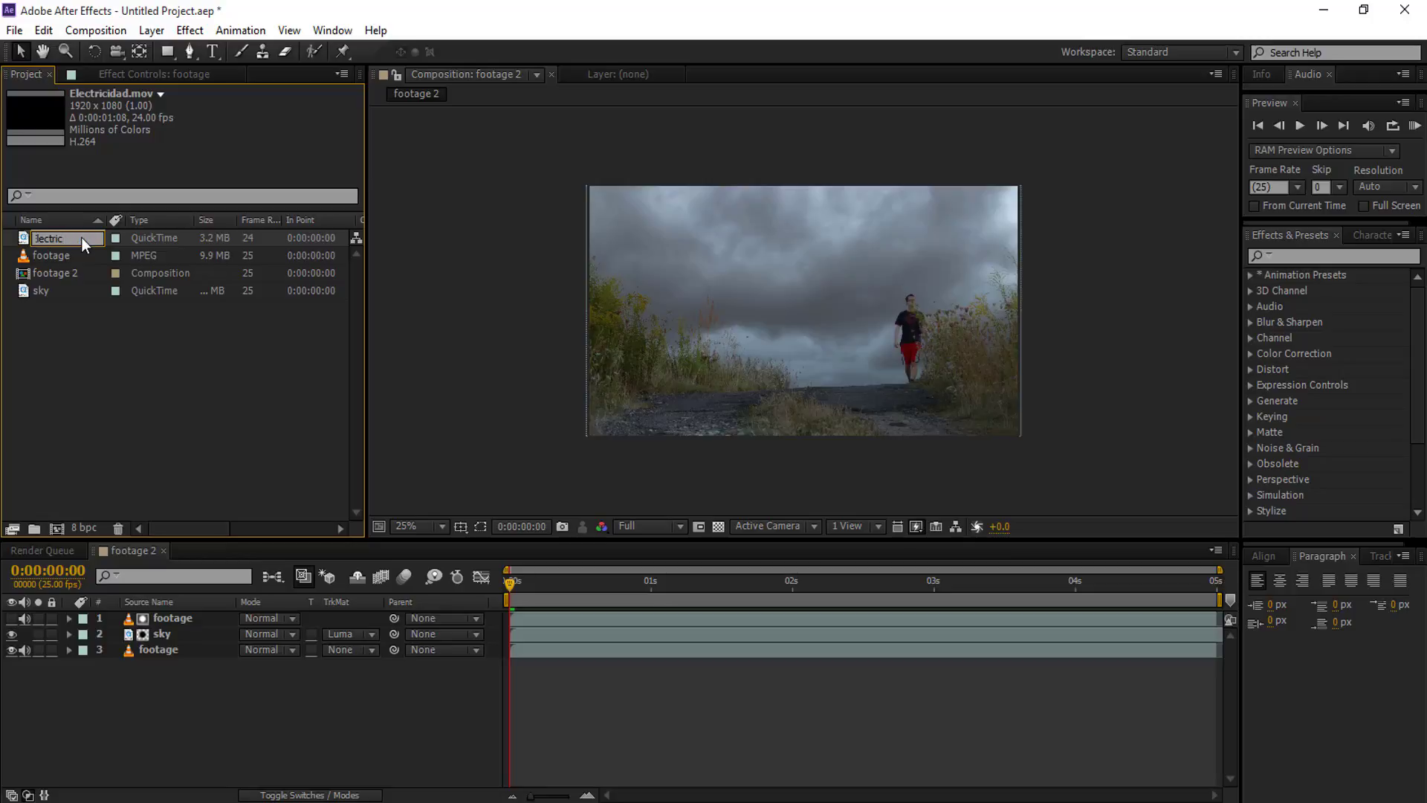
key("Return")
Add the Electric clip as the uppermost layer and set its blending mode to Screen
left_click(172, 617)
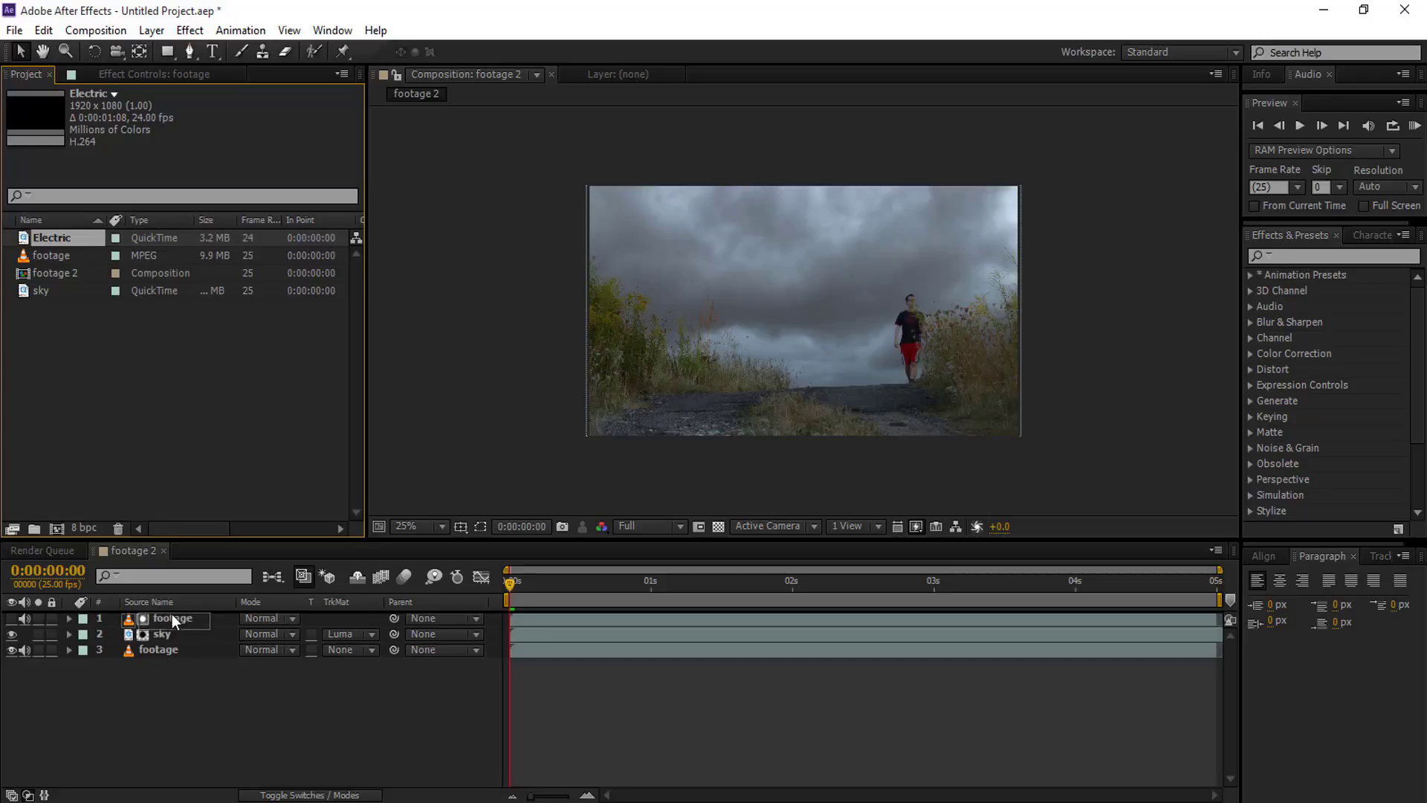
key("ctrl+slash")
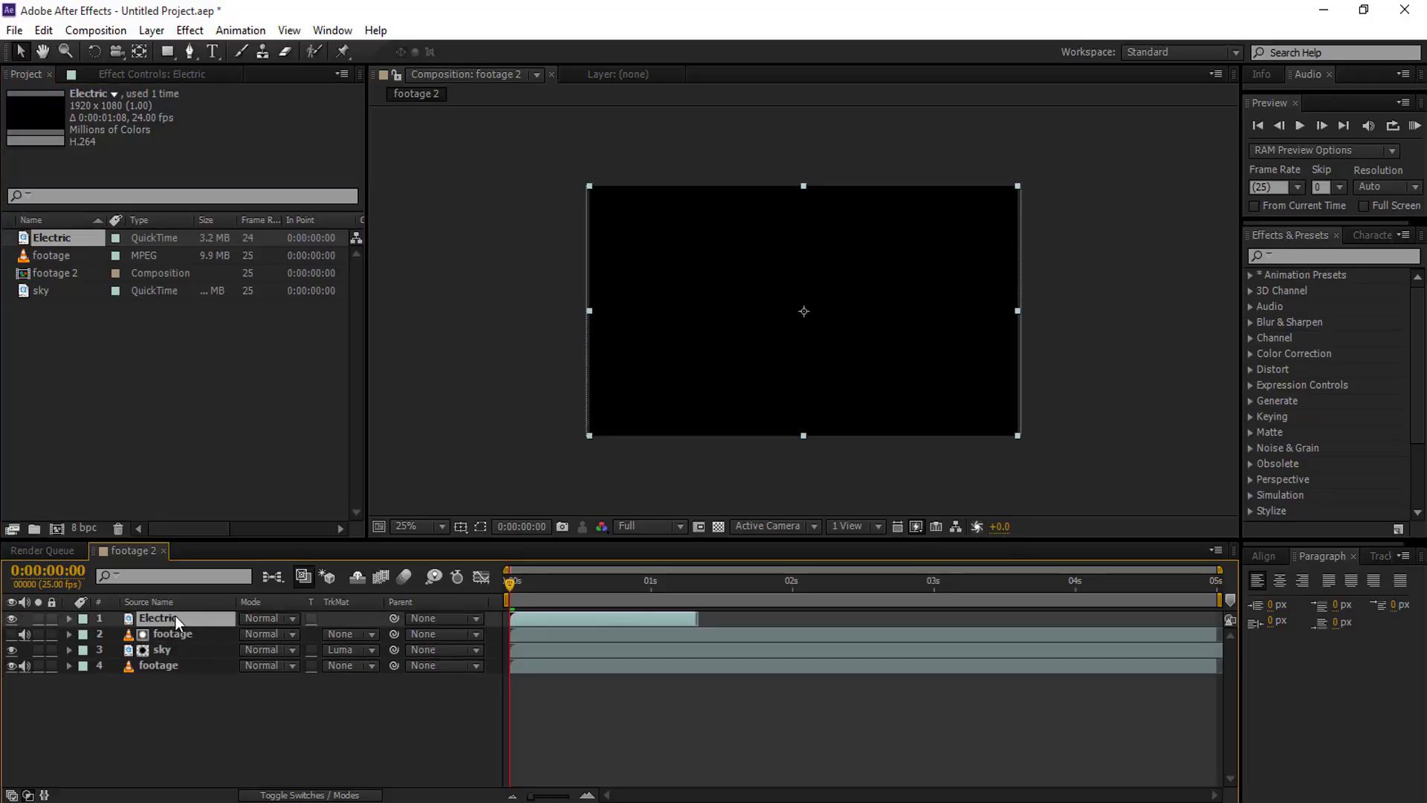
left_click_drag(511, 586, 544, 588)
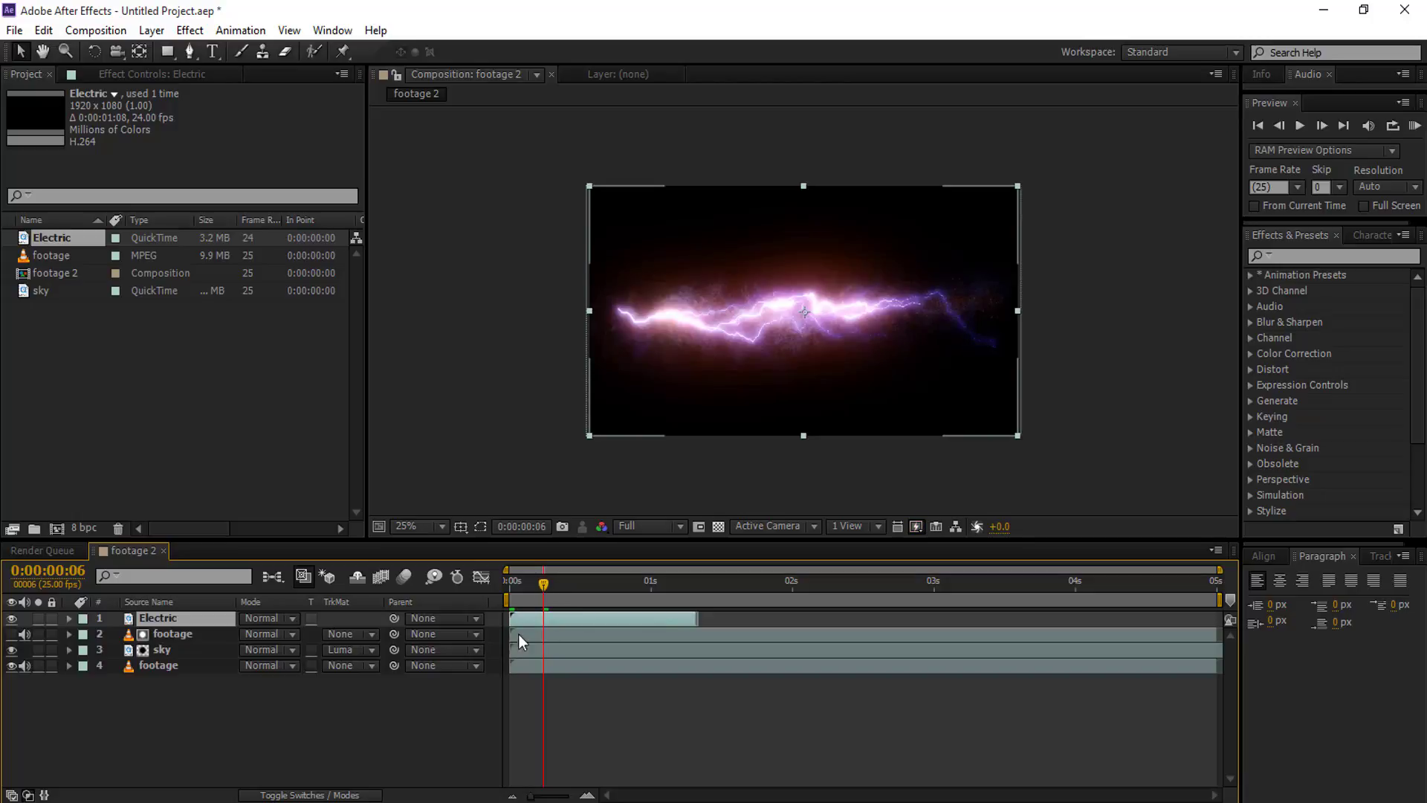
left_click(275, 617)
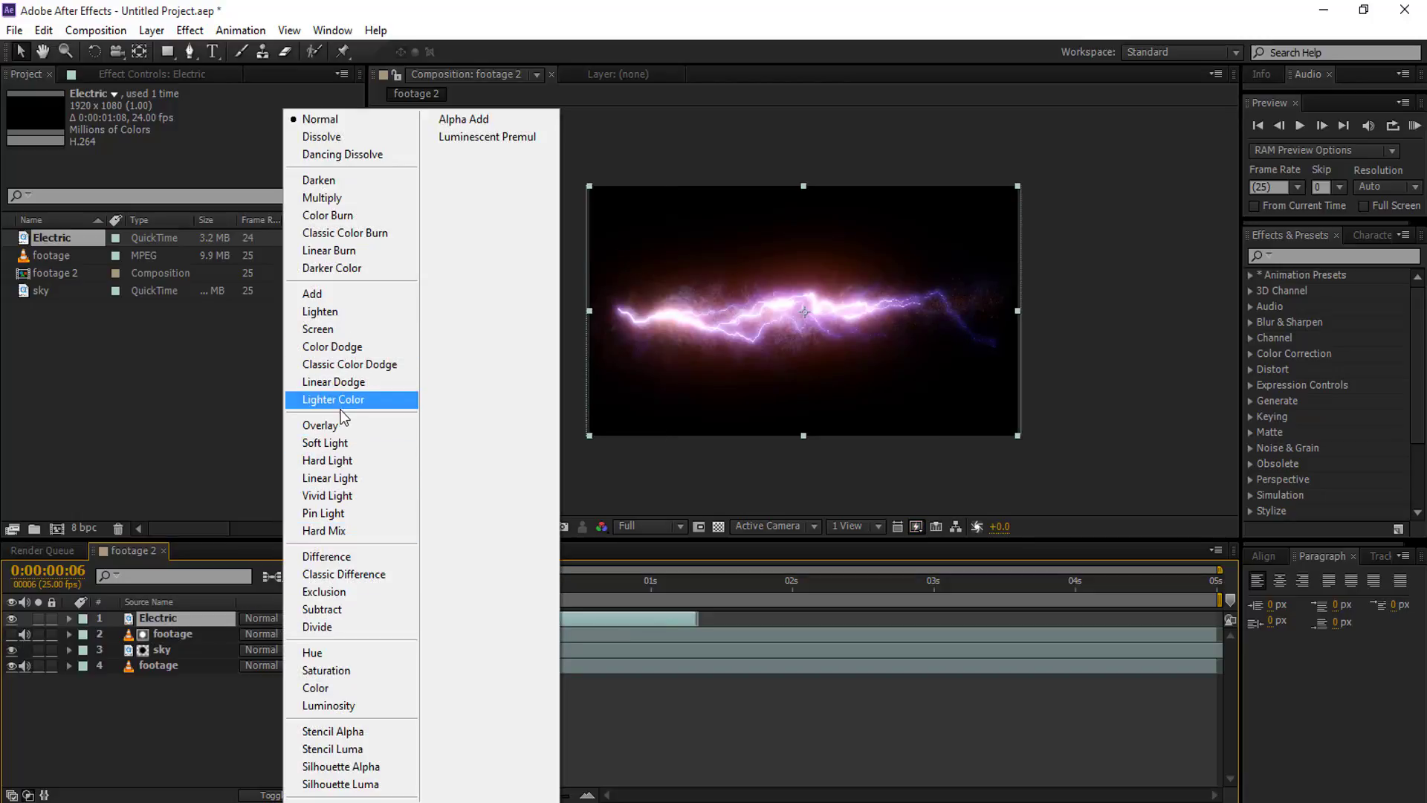
left_click(341, 331)
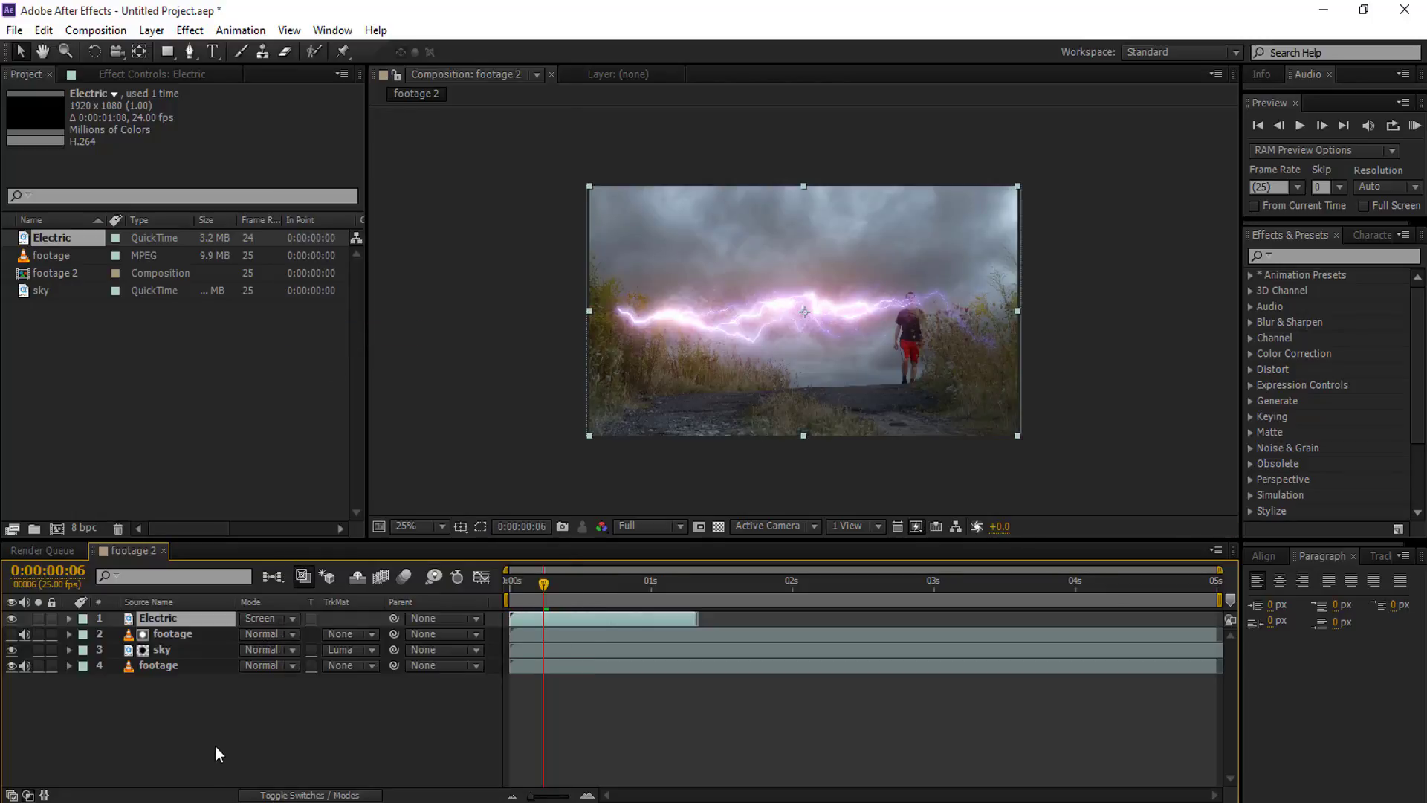
Rotate the Electric layer to 31° and move the lightning bolt into the upper-left part of the sky
left_click(215, 744)
left_click(176, 619)
key("r")
left_click_drag(253, 634, 368, 633)
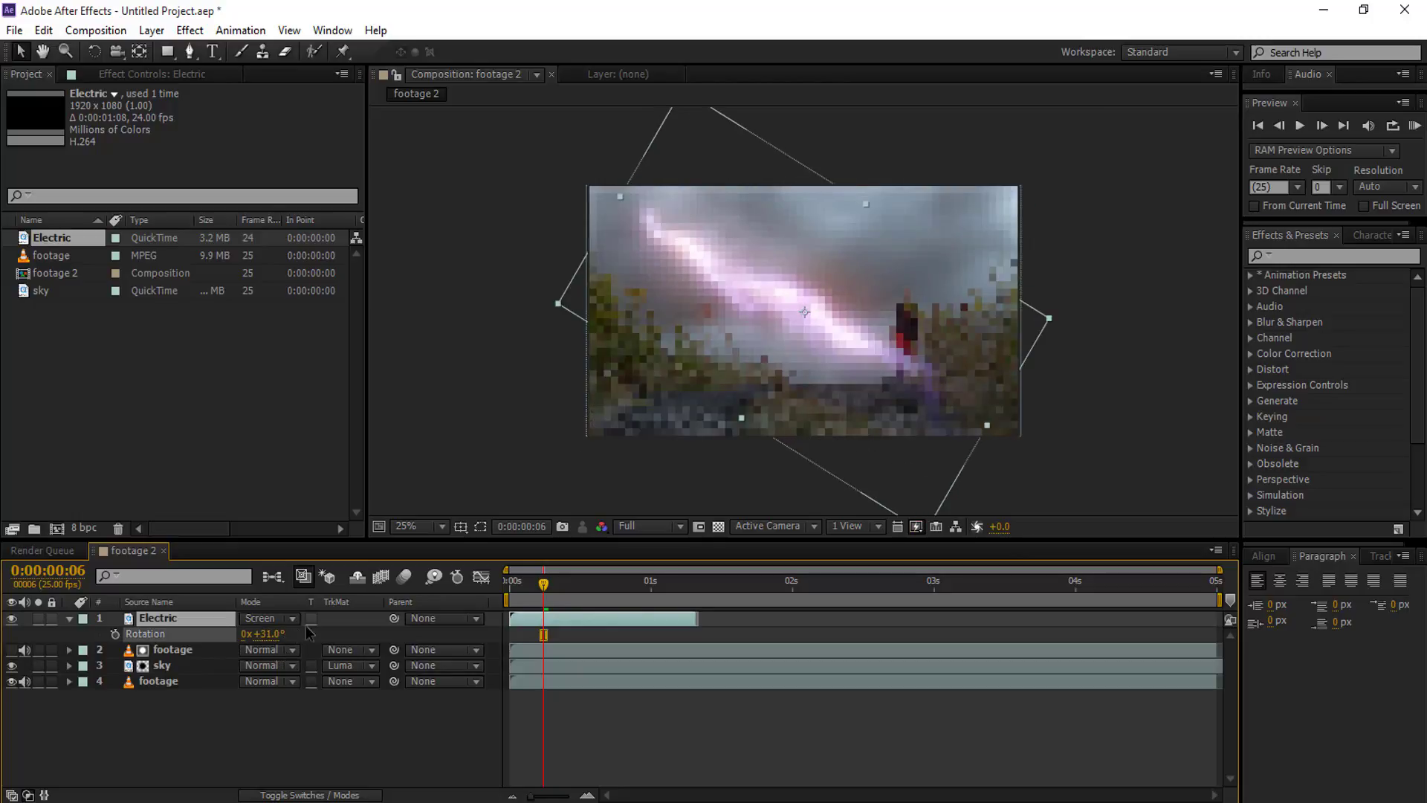
left_click_drag(736, 278, 680, 223)
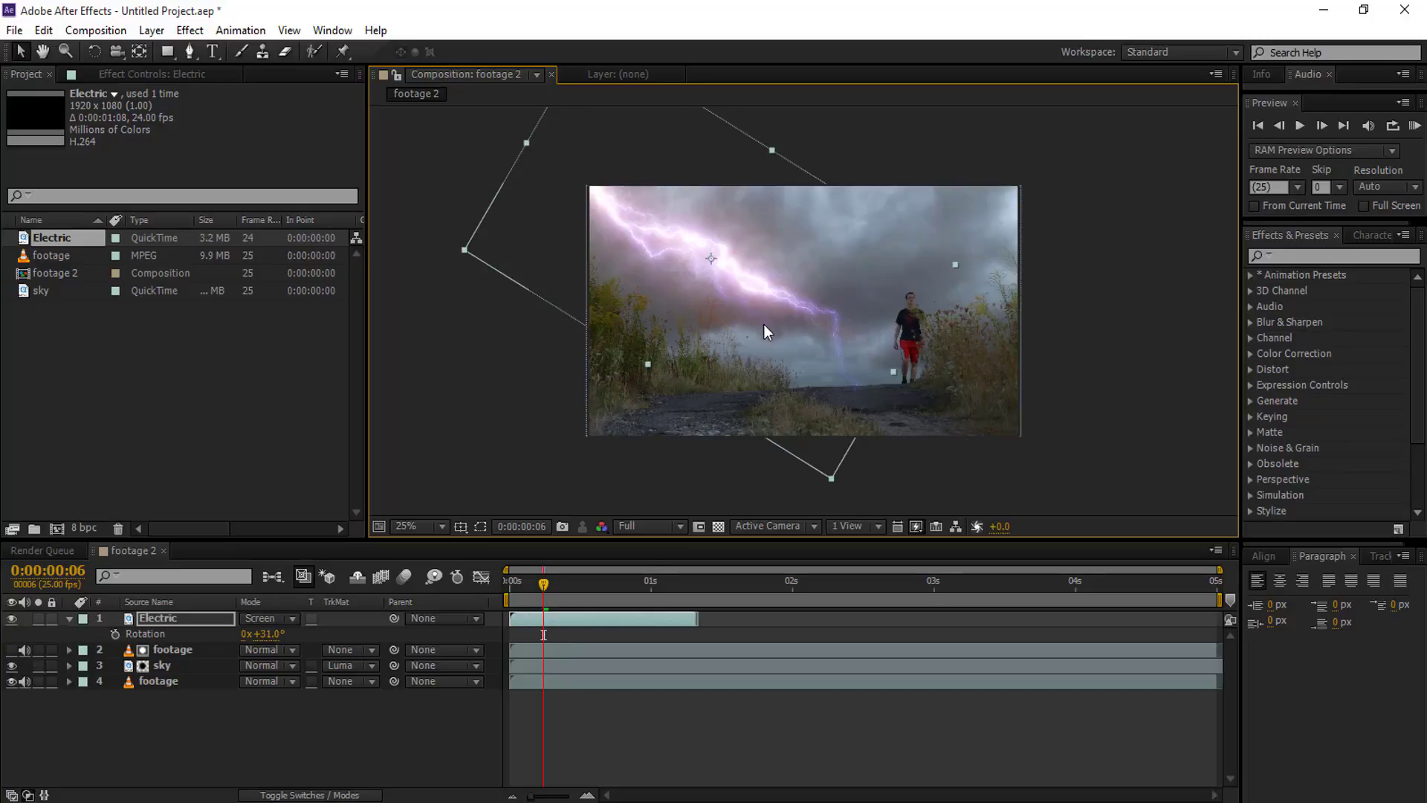
left_click_drag(761, 297, 756, 293)
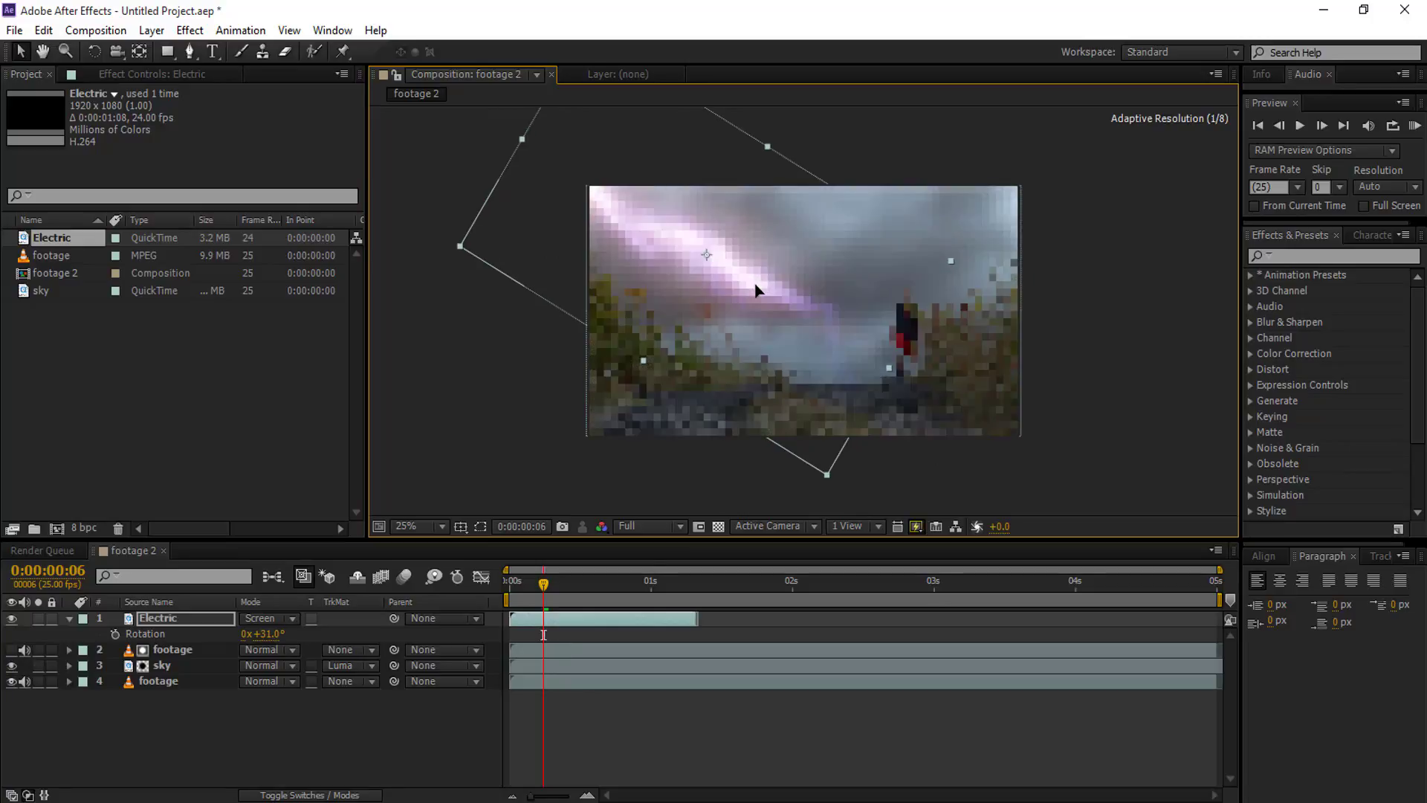
Set the Electric layer's opacity to 70%
left_click(208, 619)
key("t")
left_click(249, 634)
left_click(243, 743)
left_click_drag(252, 635, 235, 636)
left_click(249, 634)
type("70")
key("Return")
left_click(203, 754)
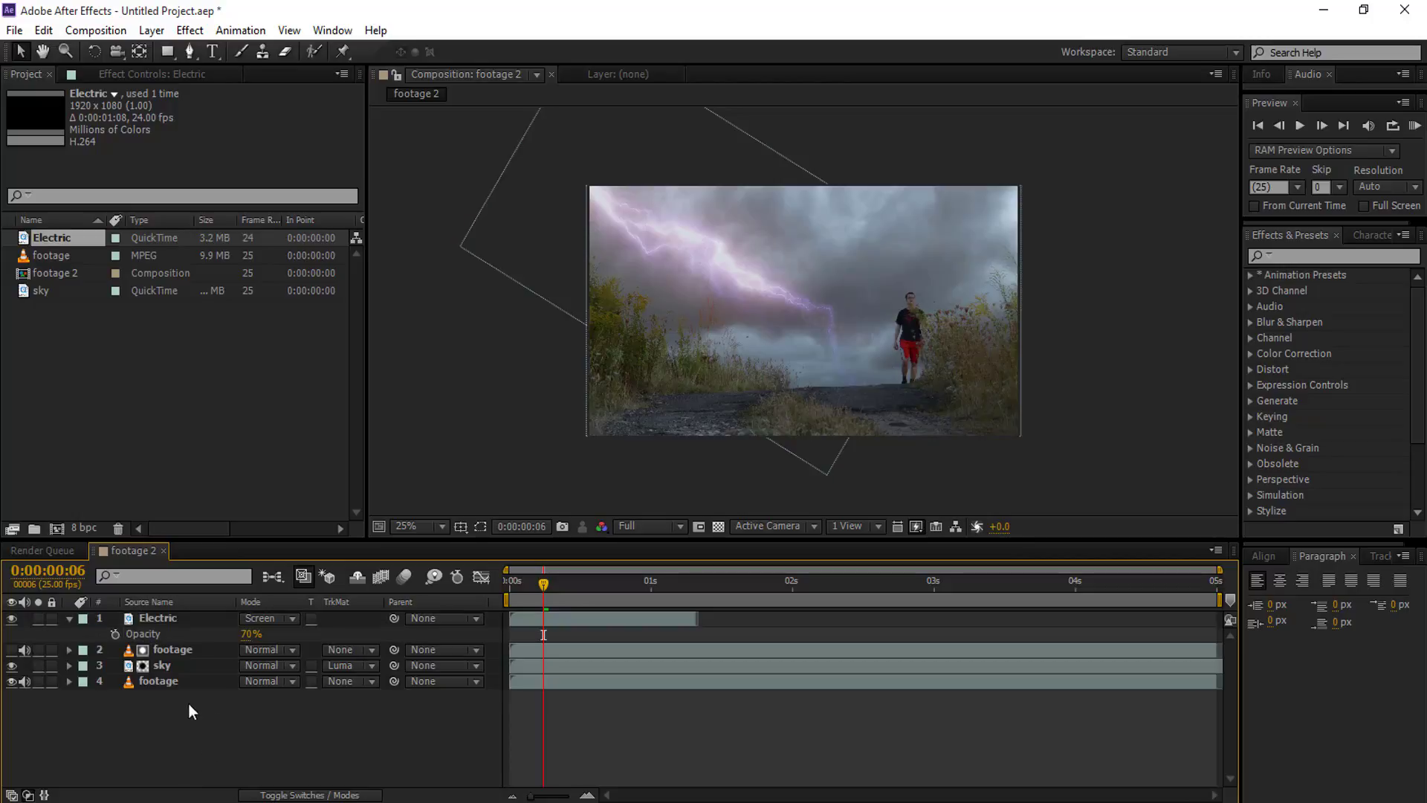
left_click(68, 619)
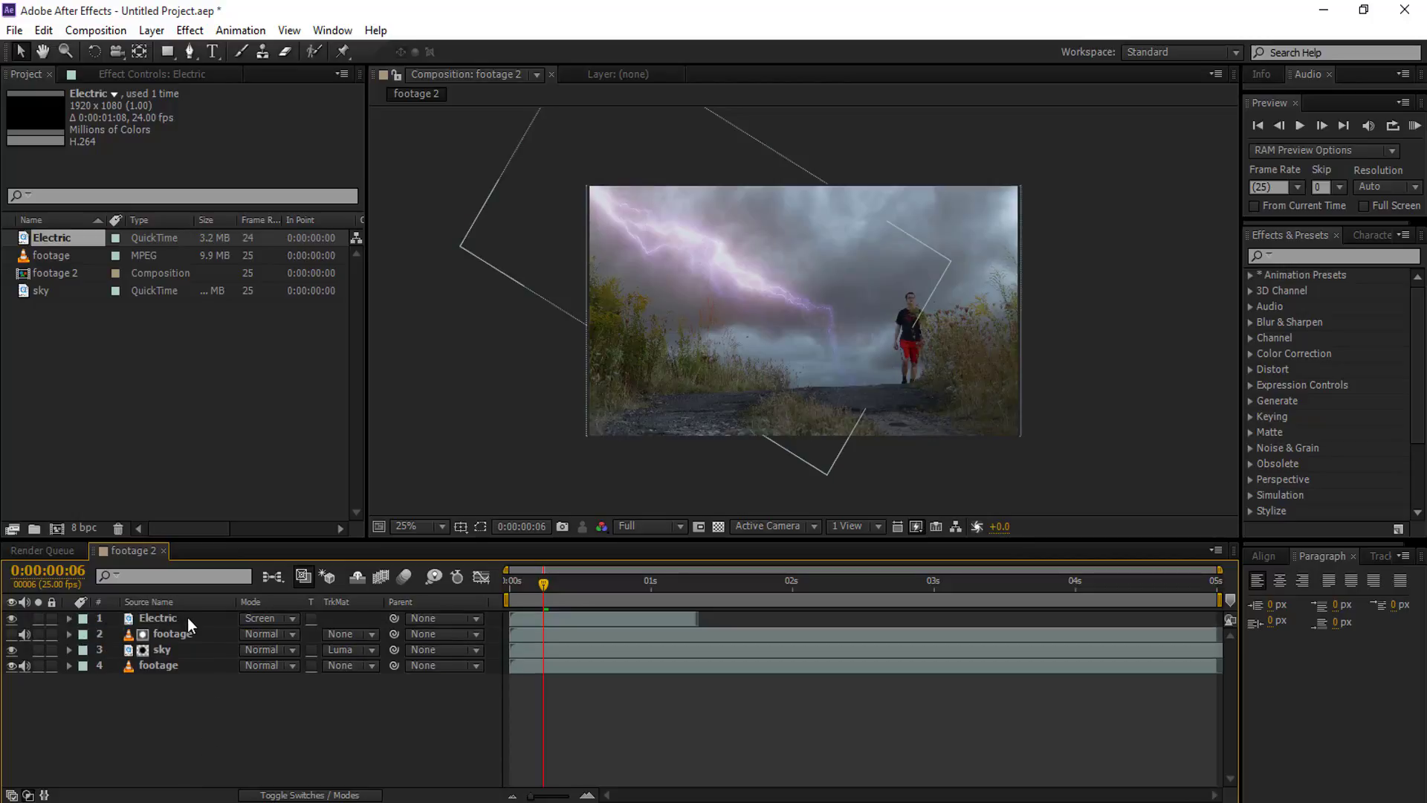
Duplicate the Electric layer and make the copy start at 0:00:01:00
left_click_drag(541, 586, 657, 595)
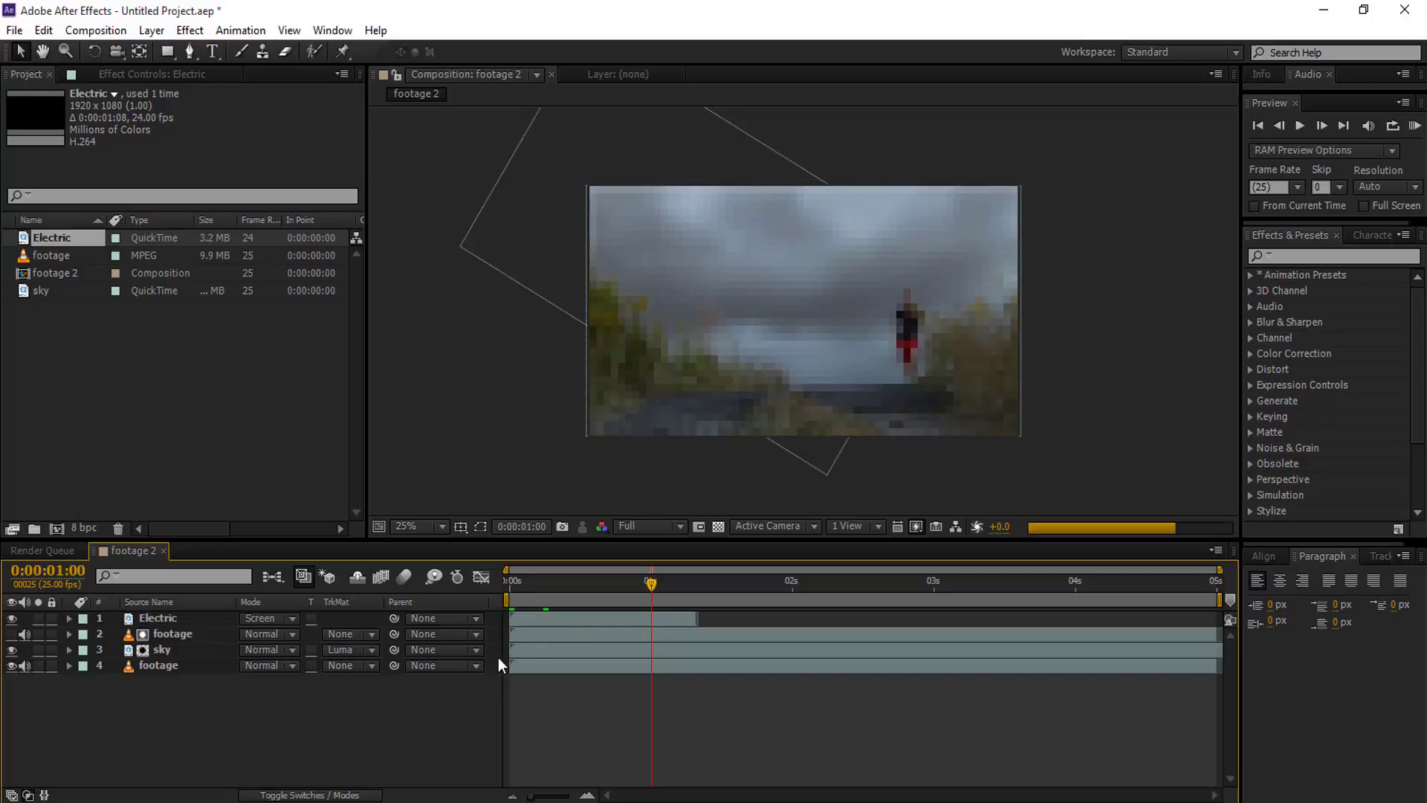
left_click(164, 614)
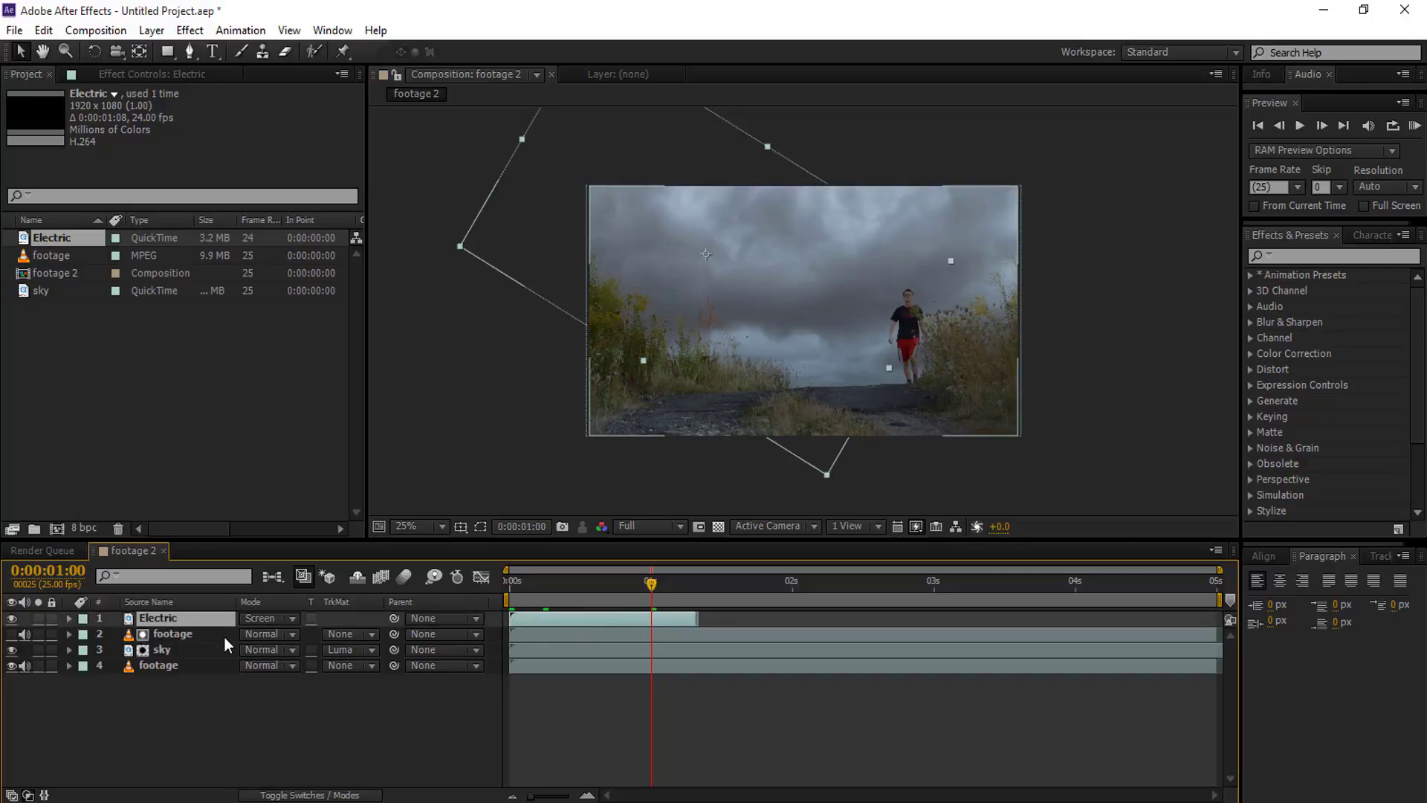
key("ctrl+d")
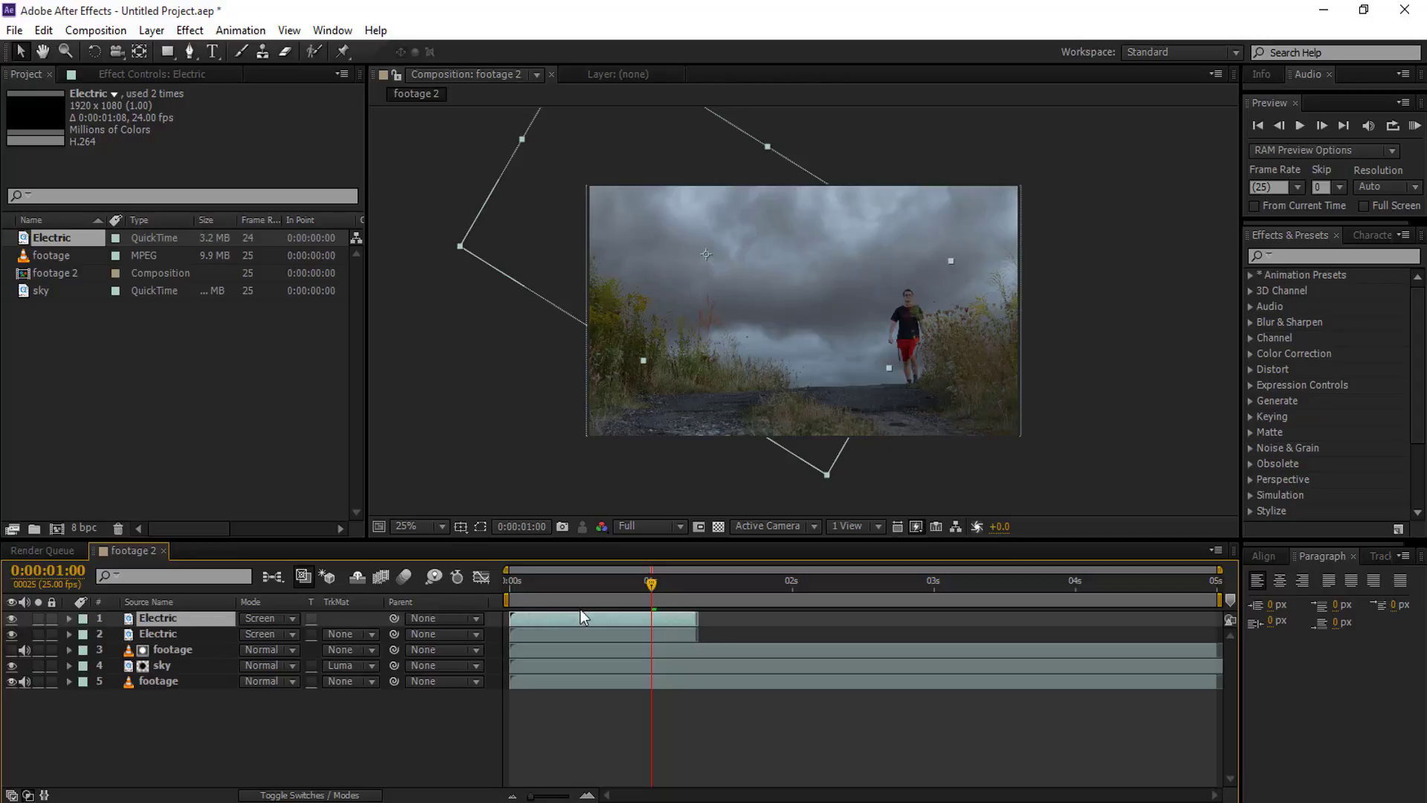
left_click_drag(604, 620, 632, 623)
key("bracketleft")
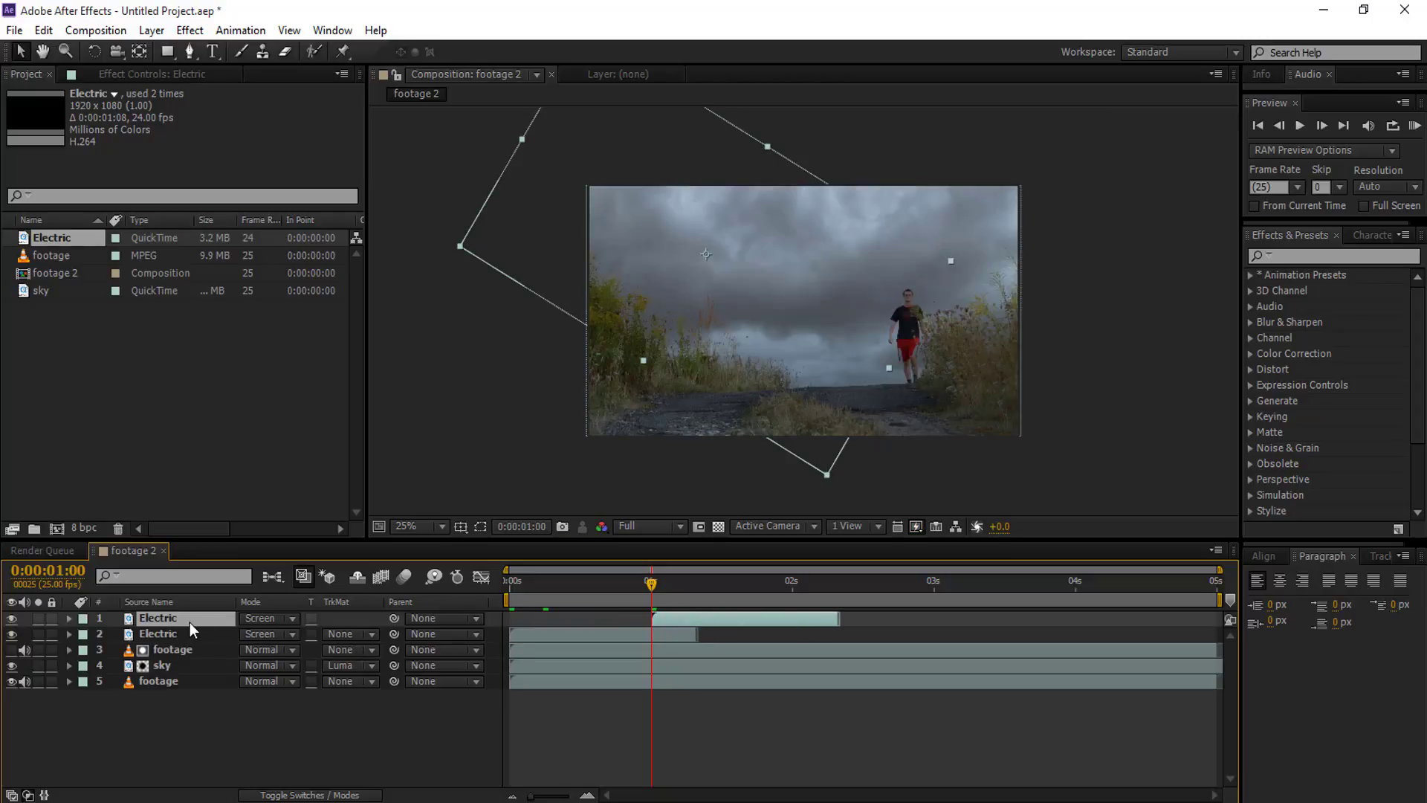
Rotate the second Electric layer to 146° and place its bolt in the sky's upper right, above the walking man
key("r")
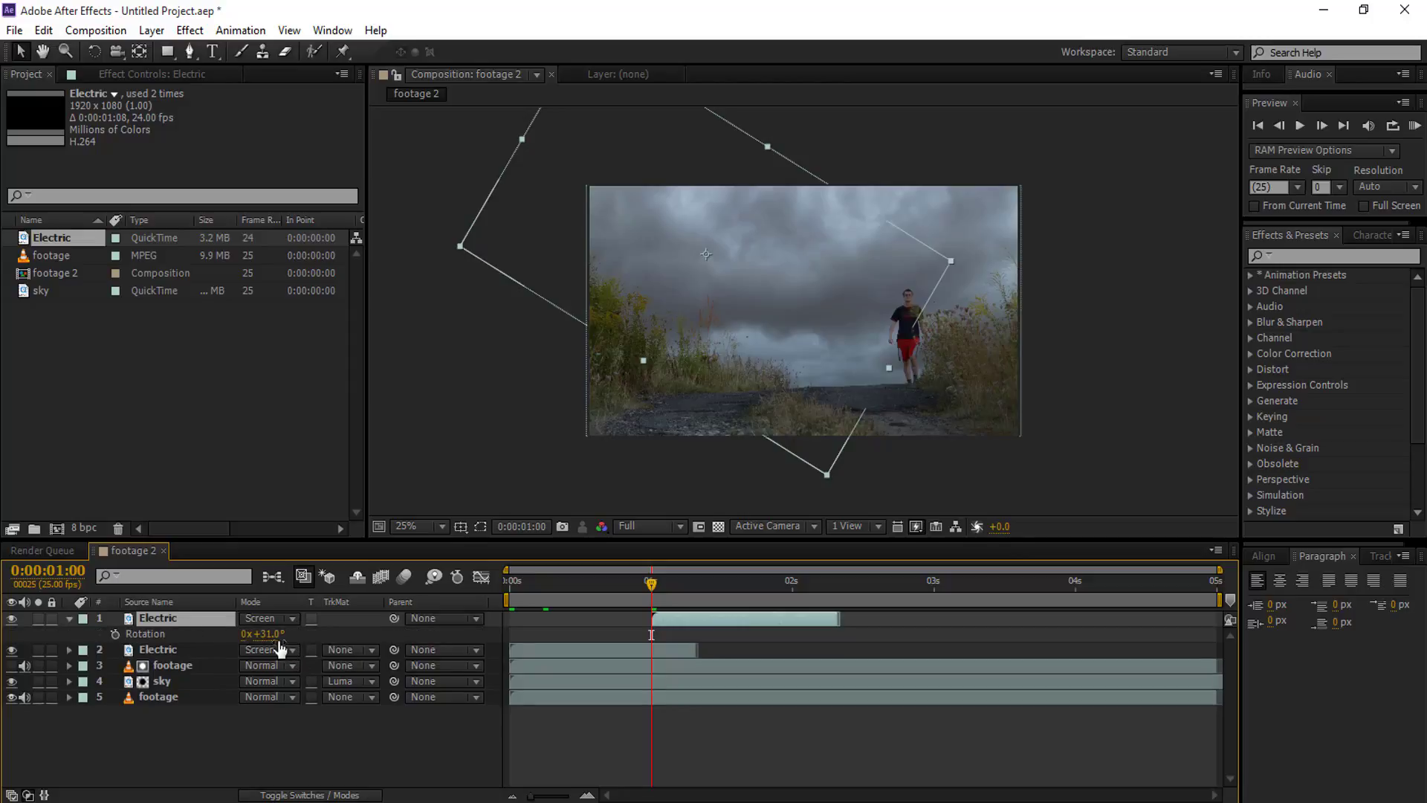
left_click_drag(273, 644, 426, 622)
left_click_drag(655, 588, 697, 591)
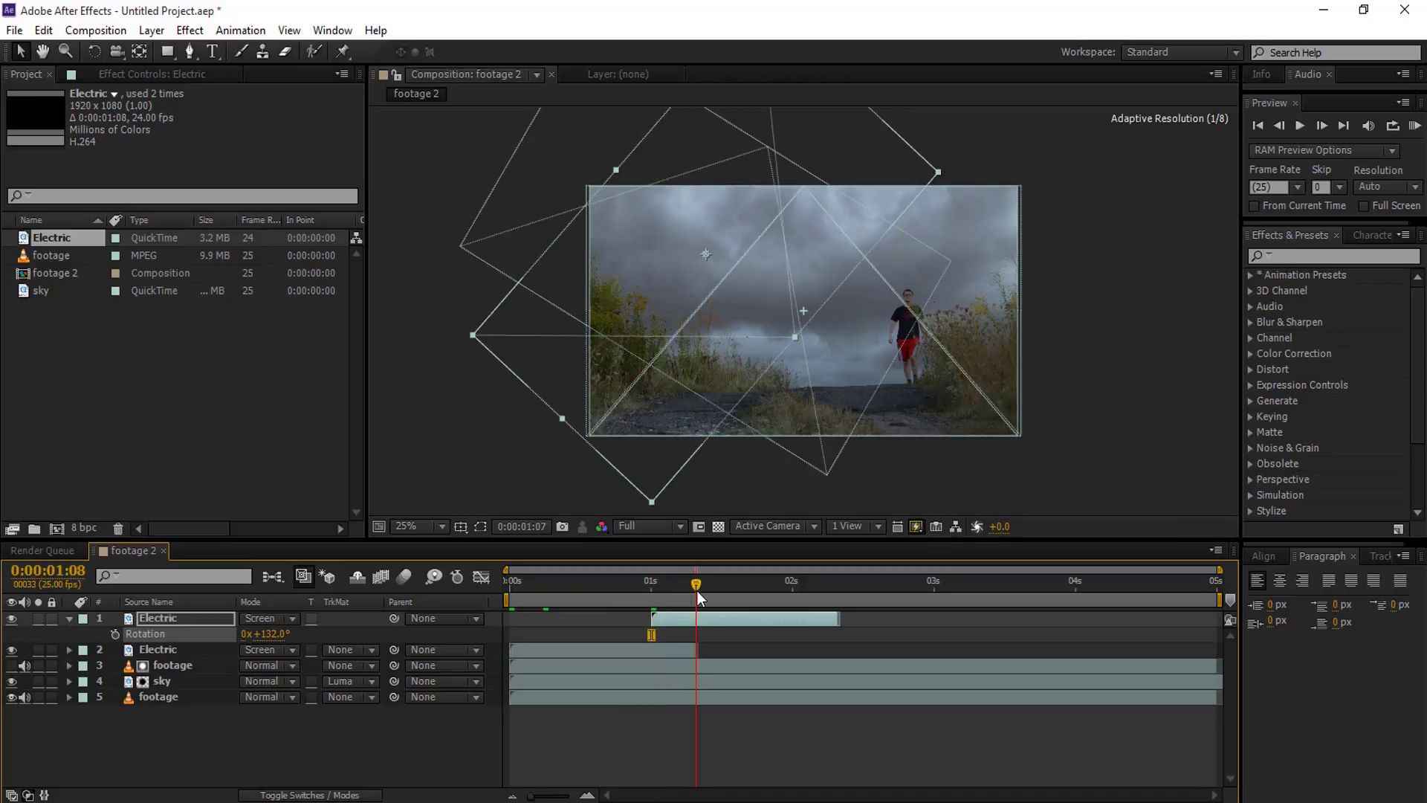
left_click_drag(706, 279, 902, 223)
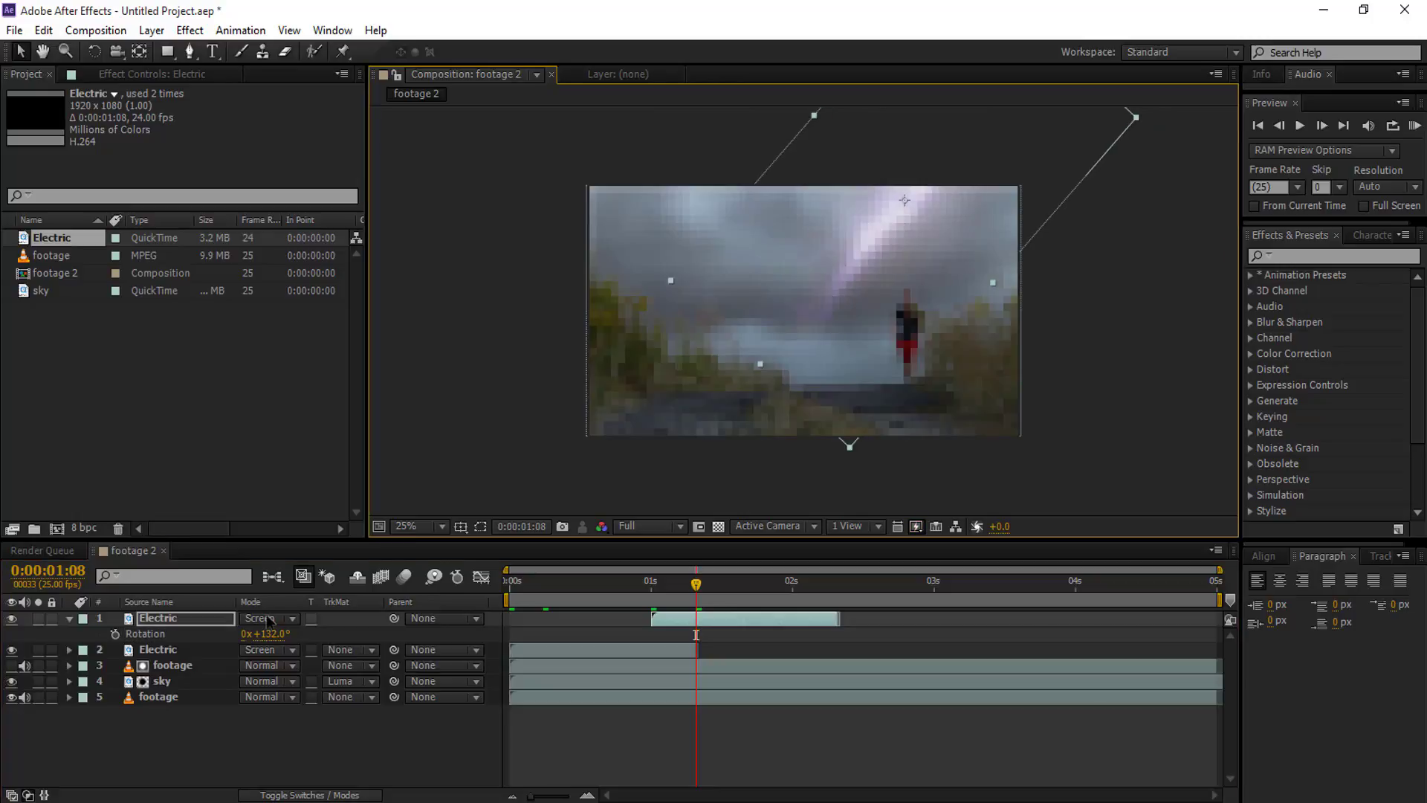
left_click_drag(274, 640, 283, 641)
left_click_drag(863, 211, 891, 266)
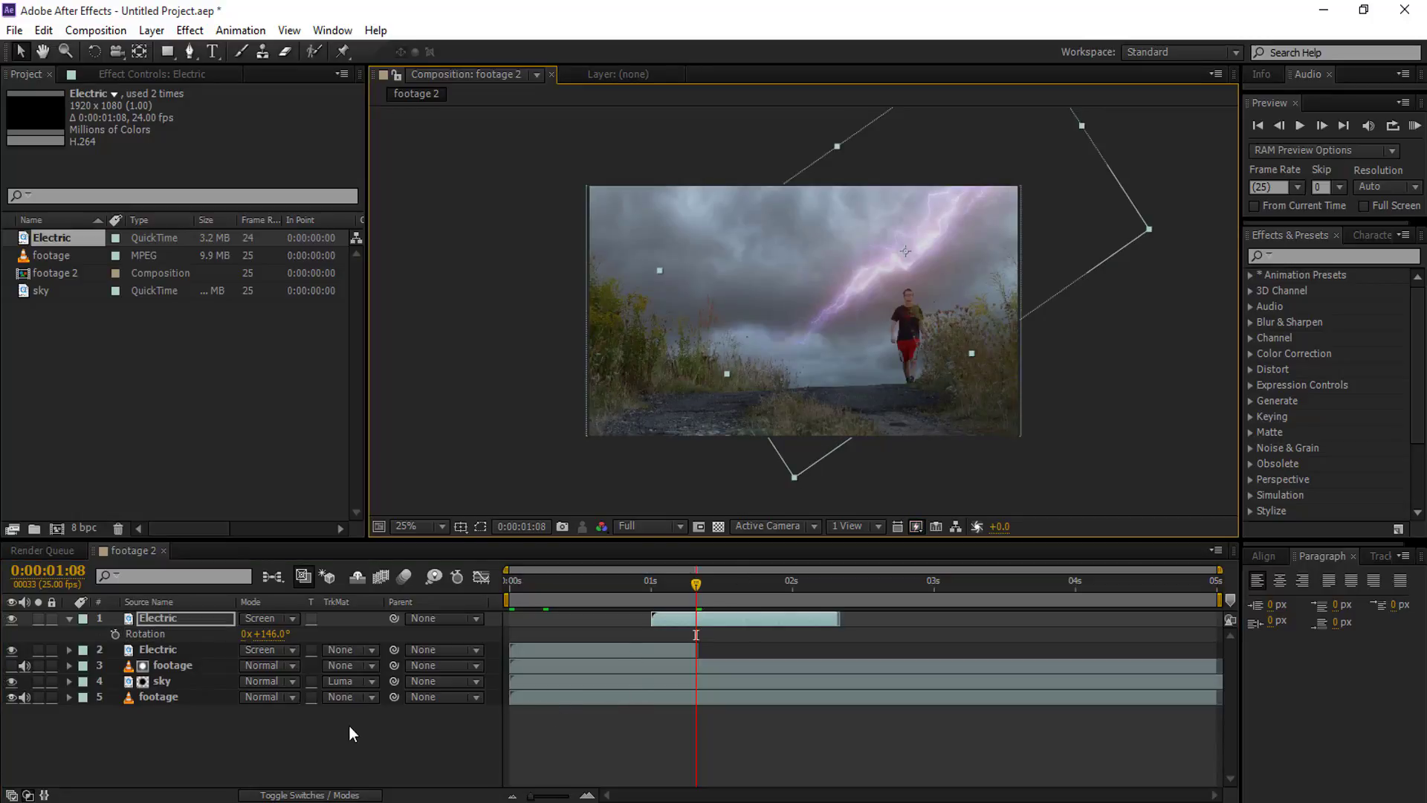
left_click(69, 618)
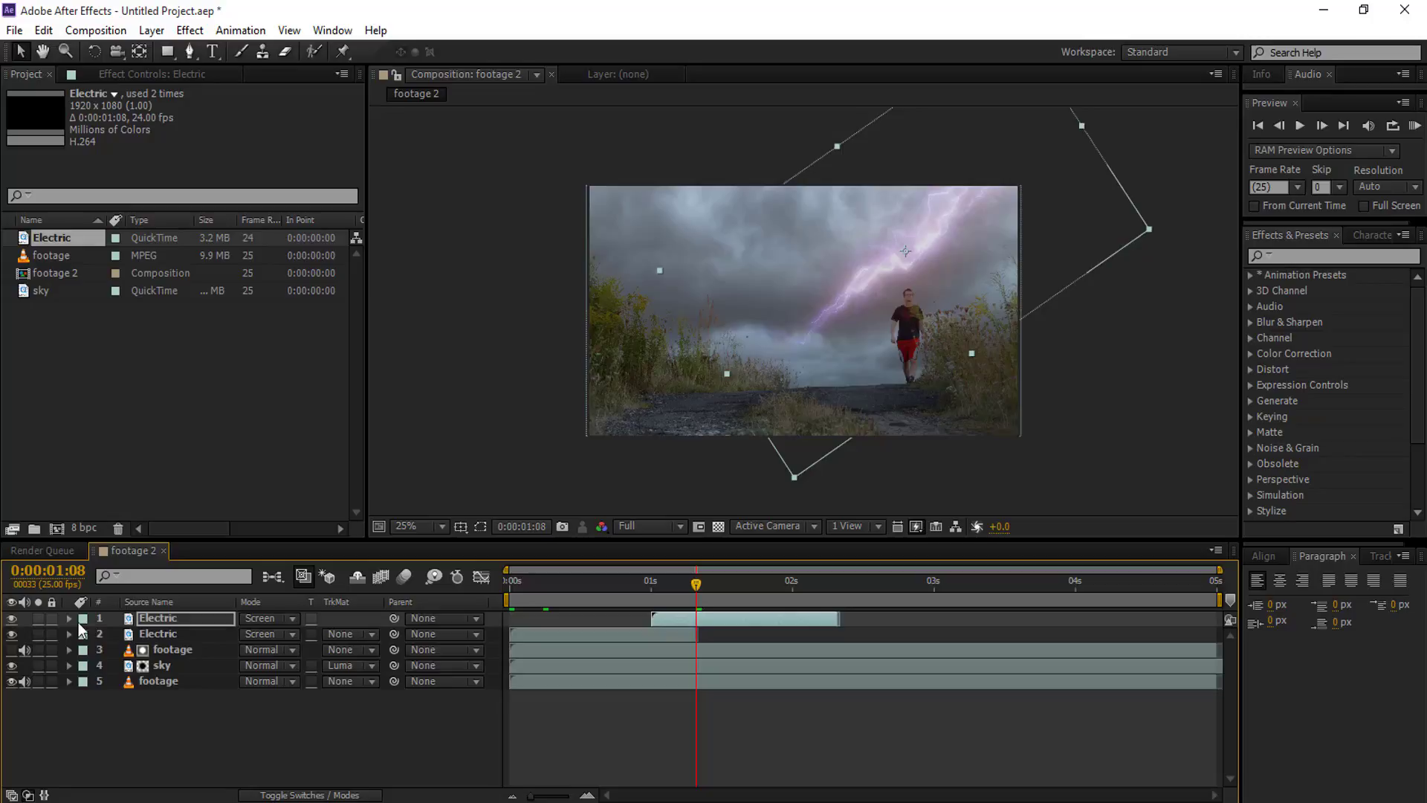
Duplicate the second Electric layer and shift the copy to start at about 2.6 seconds
key("Return")
key("ctrl+d")
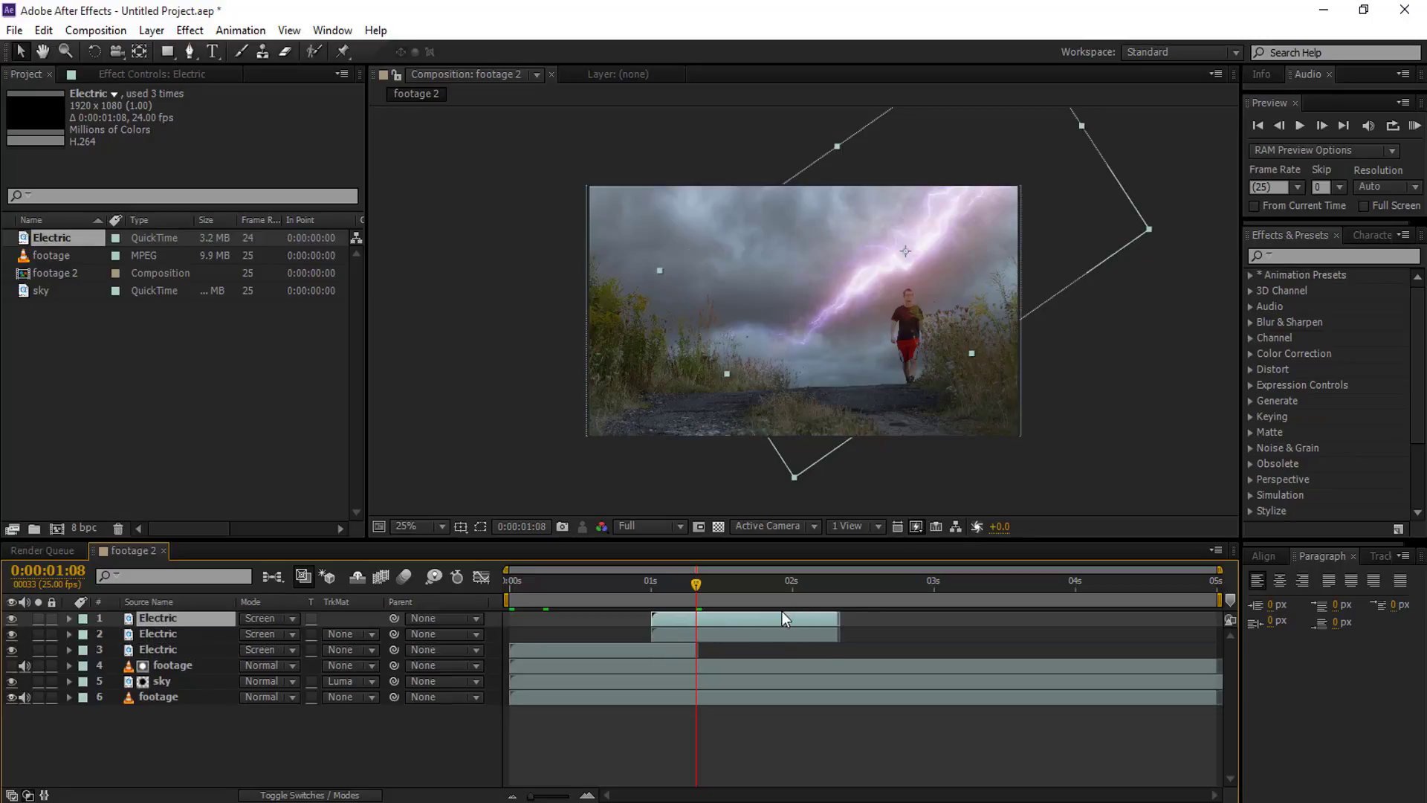
left_click_drag(782, 611, 816, 611)
left_click_drag(943, 611, 998, 627)
left_click_drag(889, 586, 917, 586)
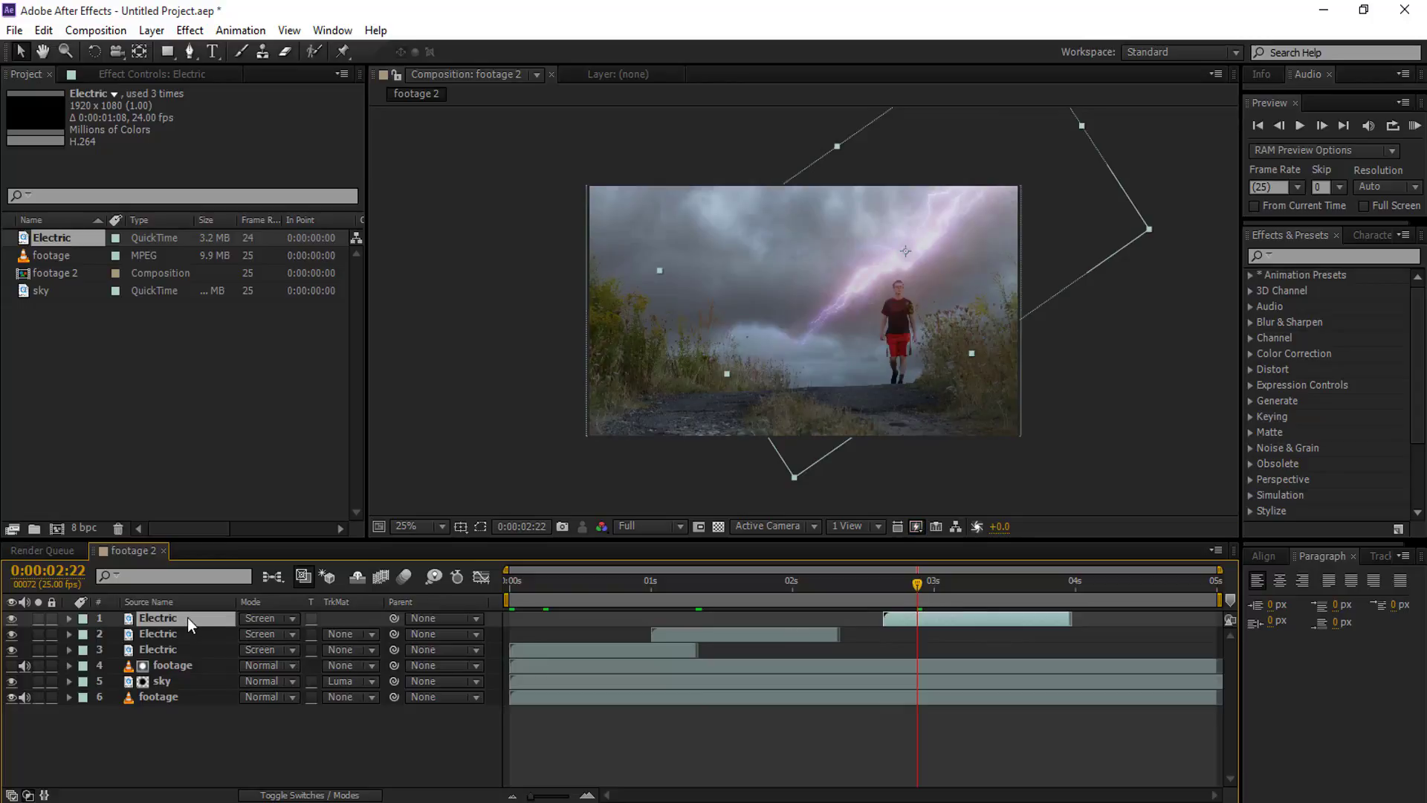
Rotate the third Electric layer to 67° and place its bolt near the upper centre of the sky
key("r")
left_click_drag(264, 634, 806, 248)
left_click_drag(267, 634, 787, 223)
left_click(374, 769)
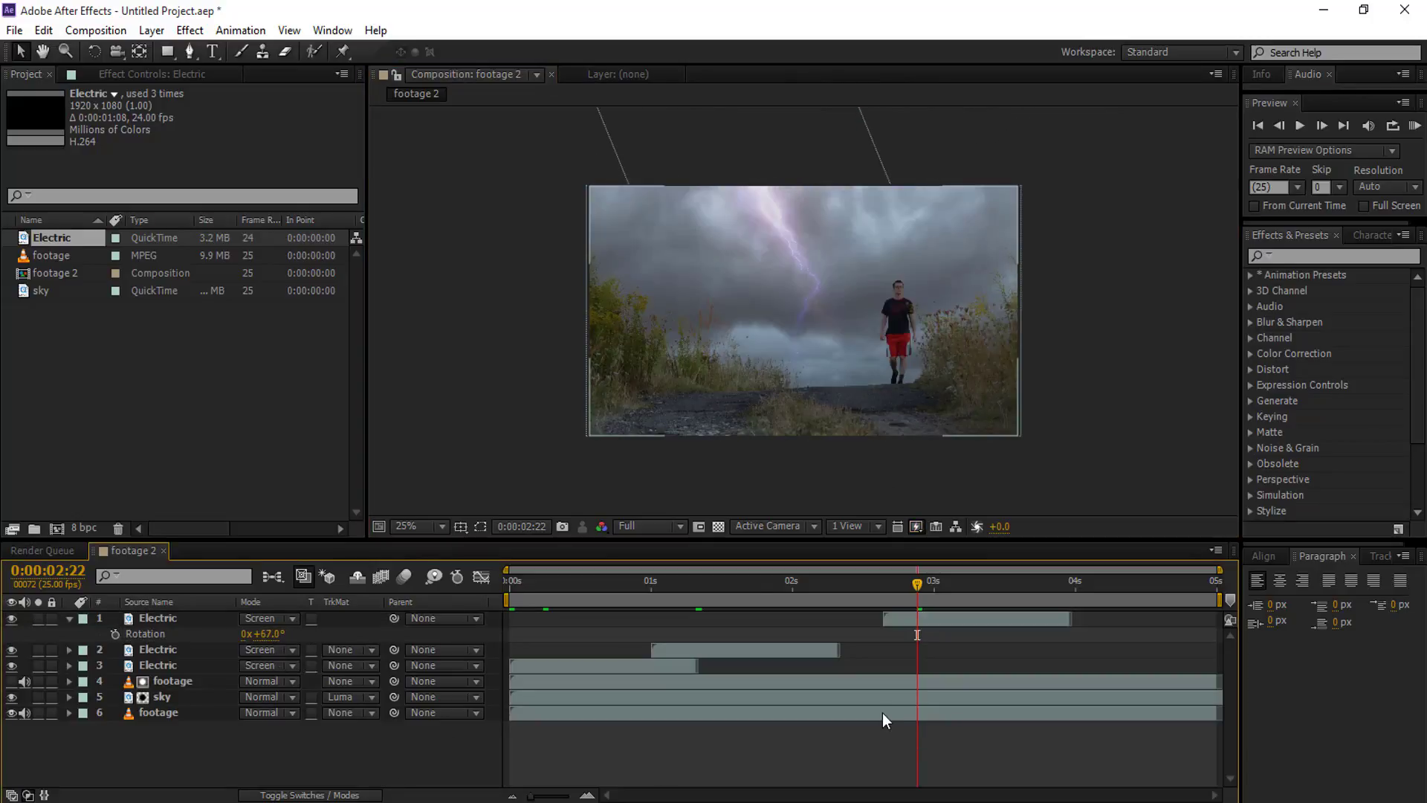
left_click(70, 618)
Duplicate the third Electric layer, rotating the copy to 128° and moving it toward the frame's upper-right corner
left_click(157, 618)
key("ctrl+d")
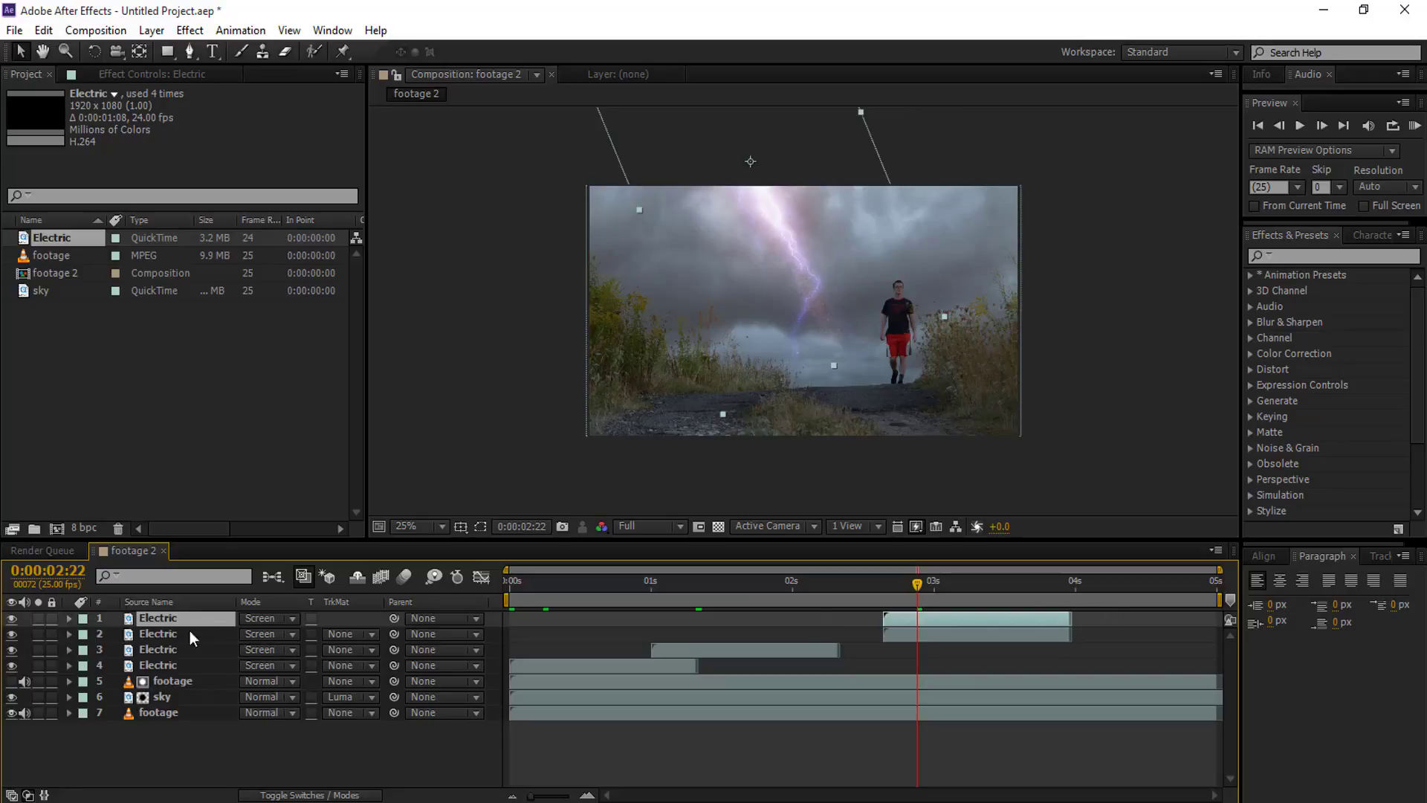
key("r")
left_click_drag(277, 633, 980, 206)
Shift the fourth Electric layer to start at about 3.7 seconds and preview the lightning strikes
left_click_drag(980, 618, 1128, 614)
left_click_drag(917, 584, 1094, 625)
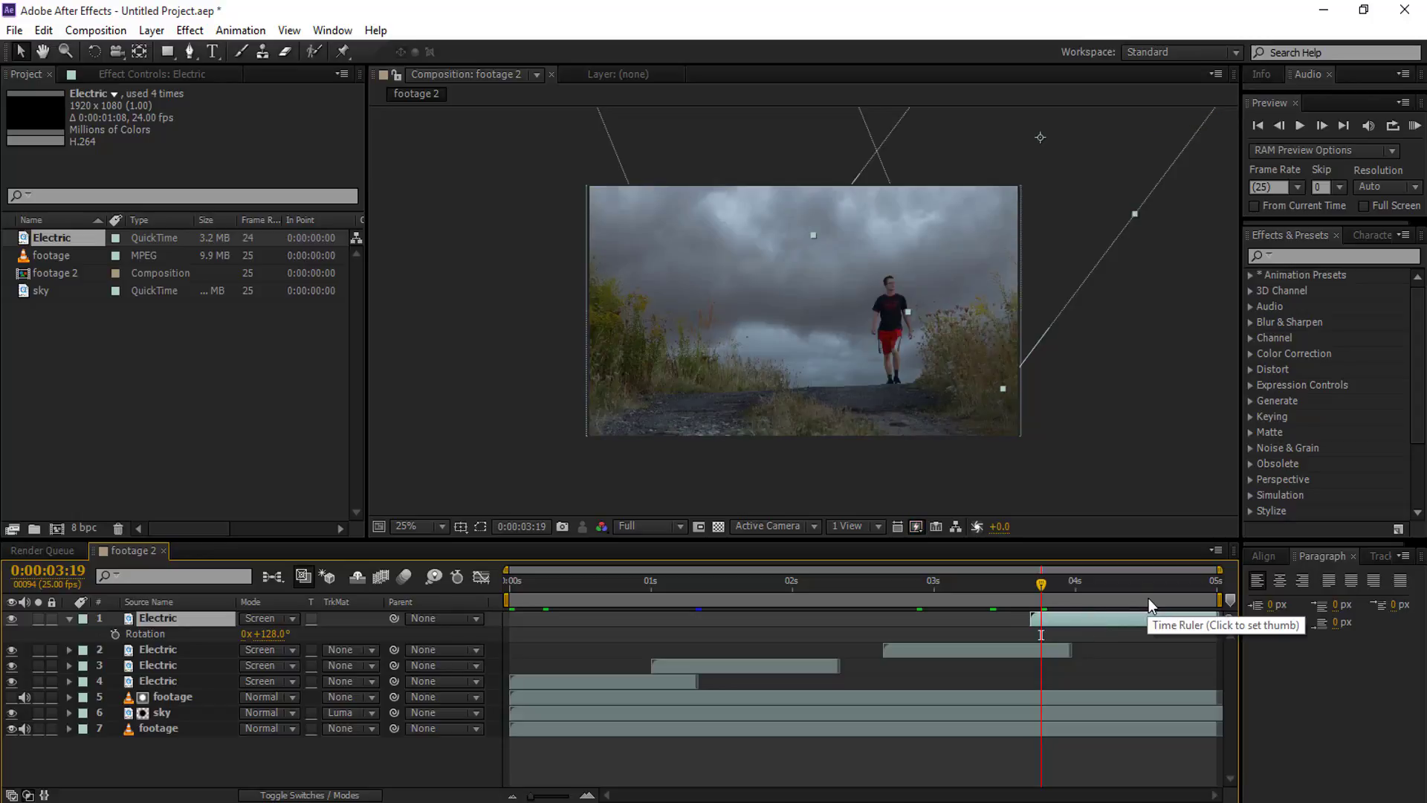
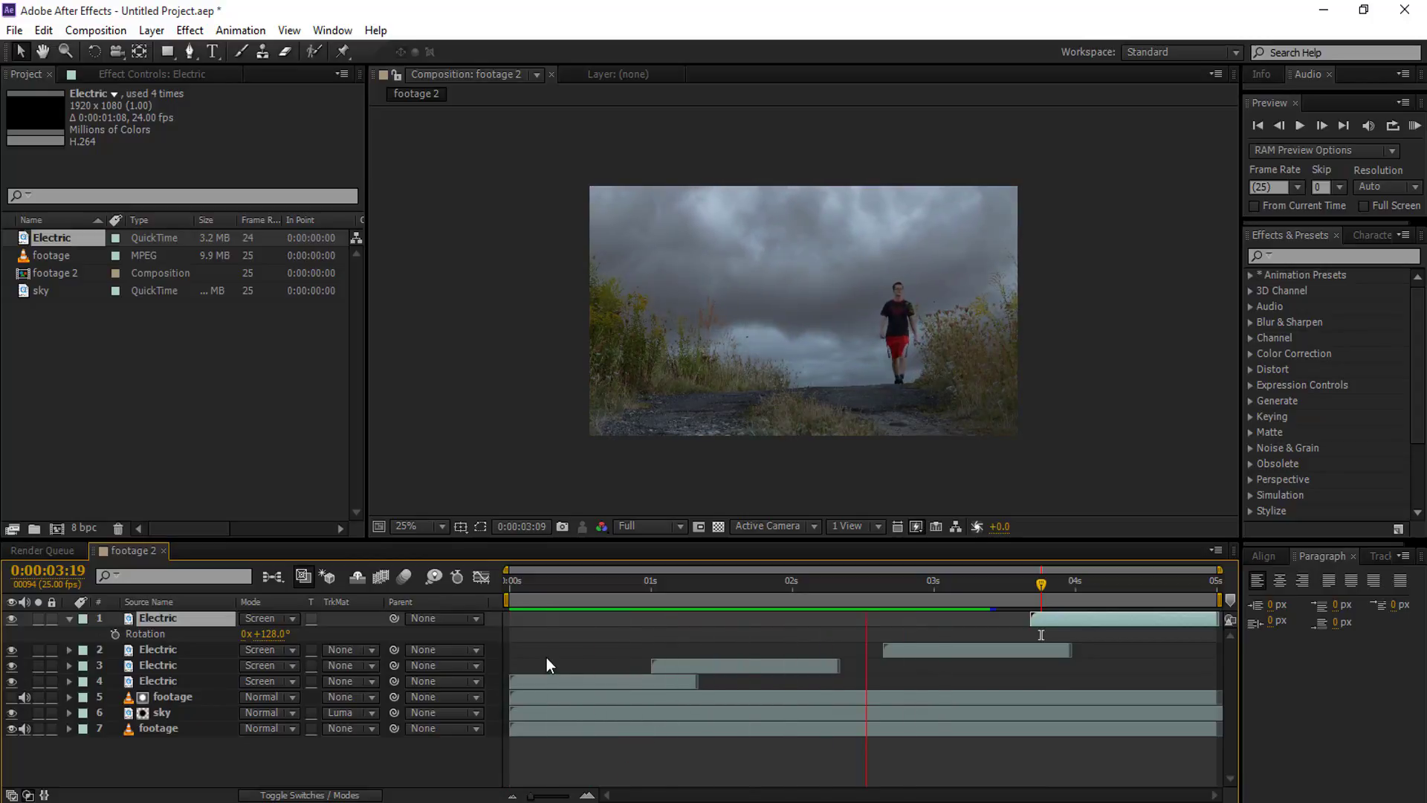
key("space")
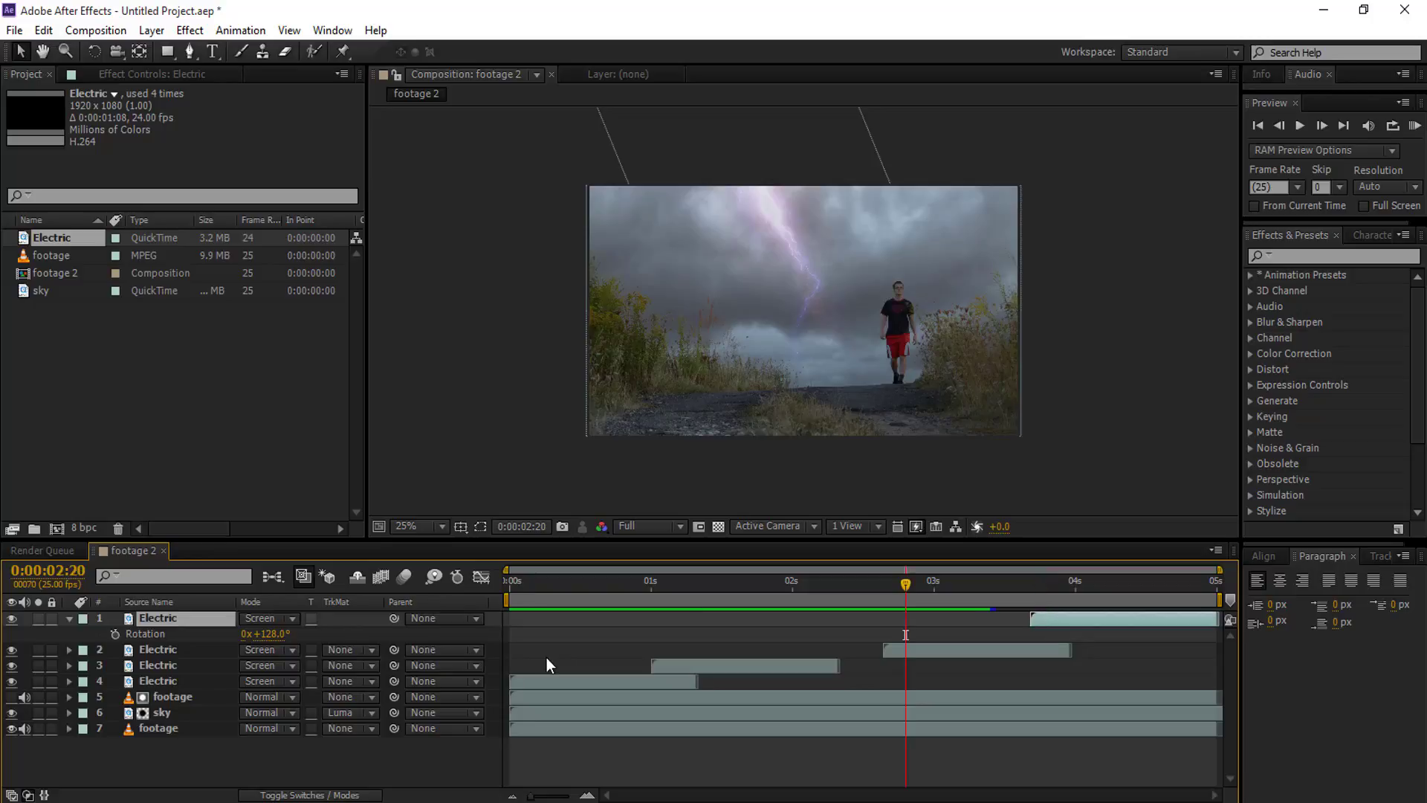
left_click(69, 619)
Create a new adjustment layer above all the other layers
right_click(203, 756)
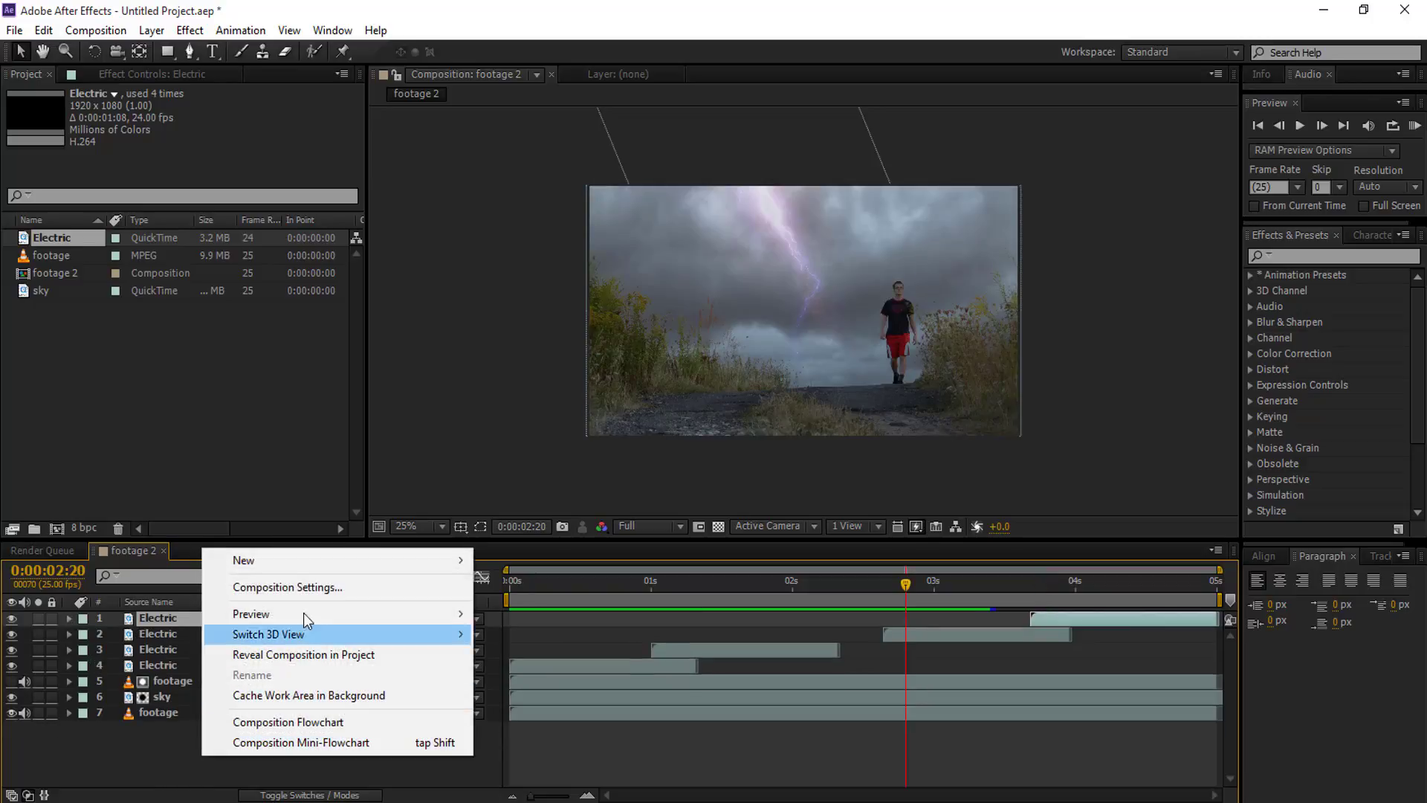
mouse_move(351, 561)
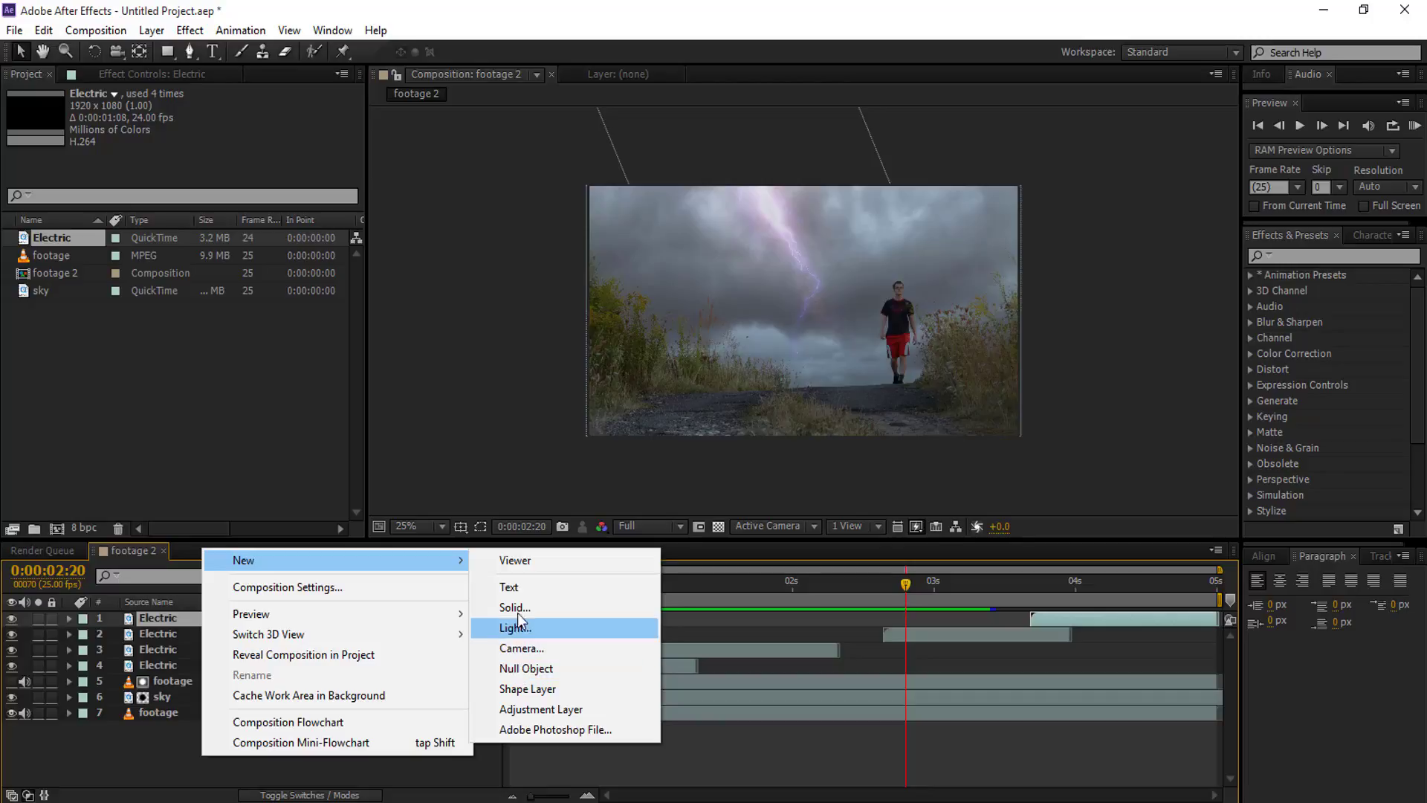
key("Escape")
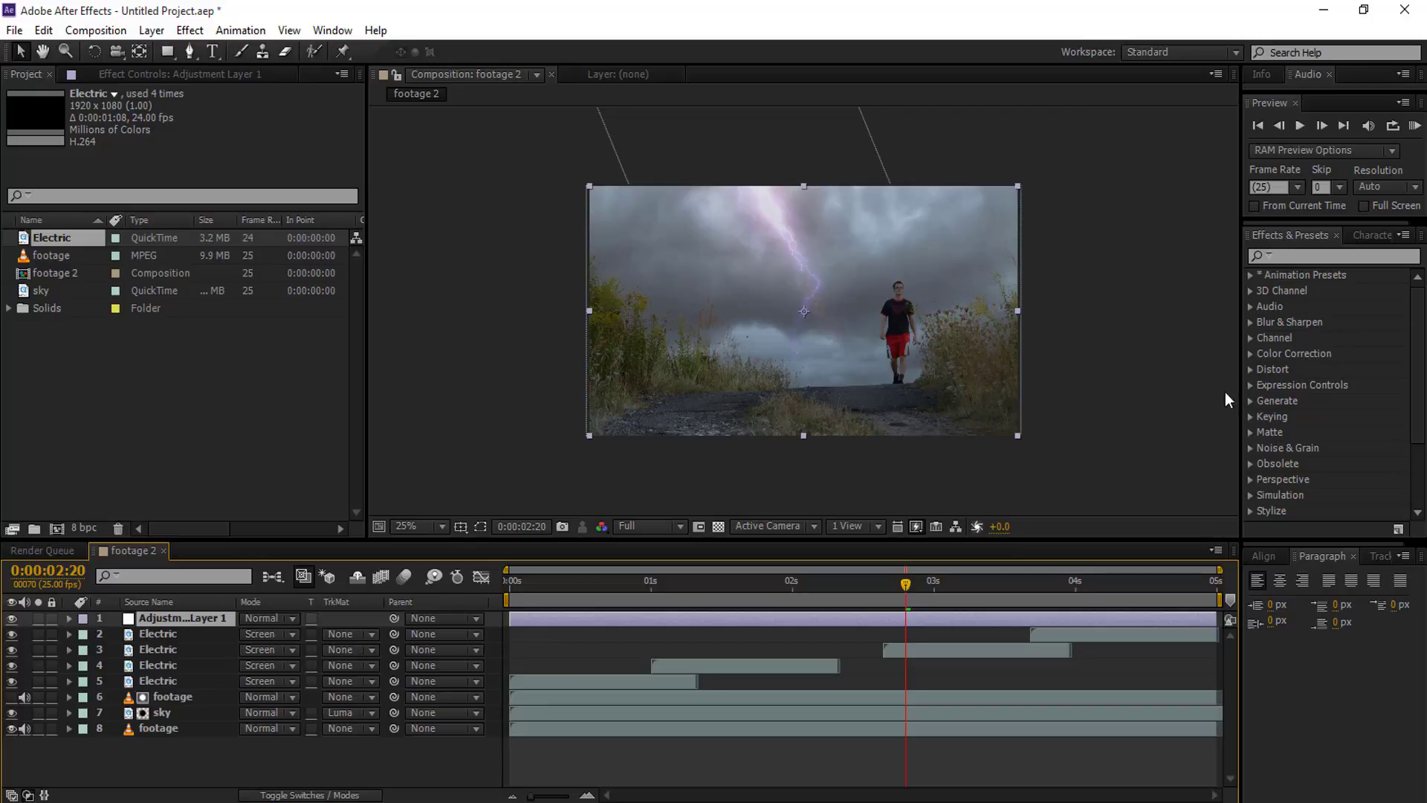
Apply the Curves effect to the adjustment layer and pull the middle of the RGB curve down to darken the scene
left_click(1291, 256)
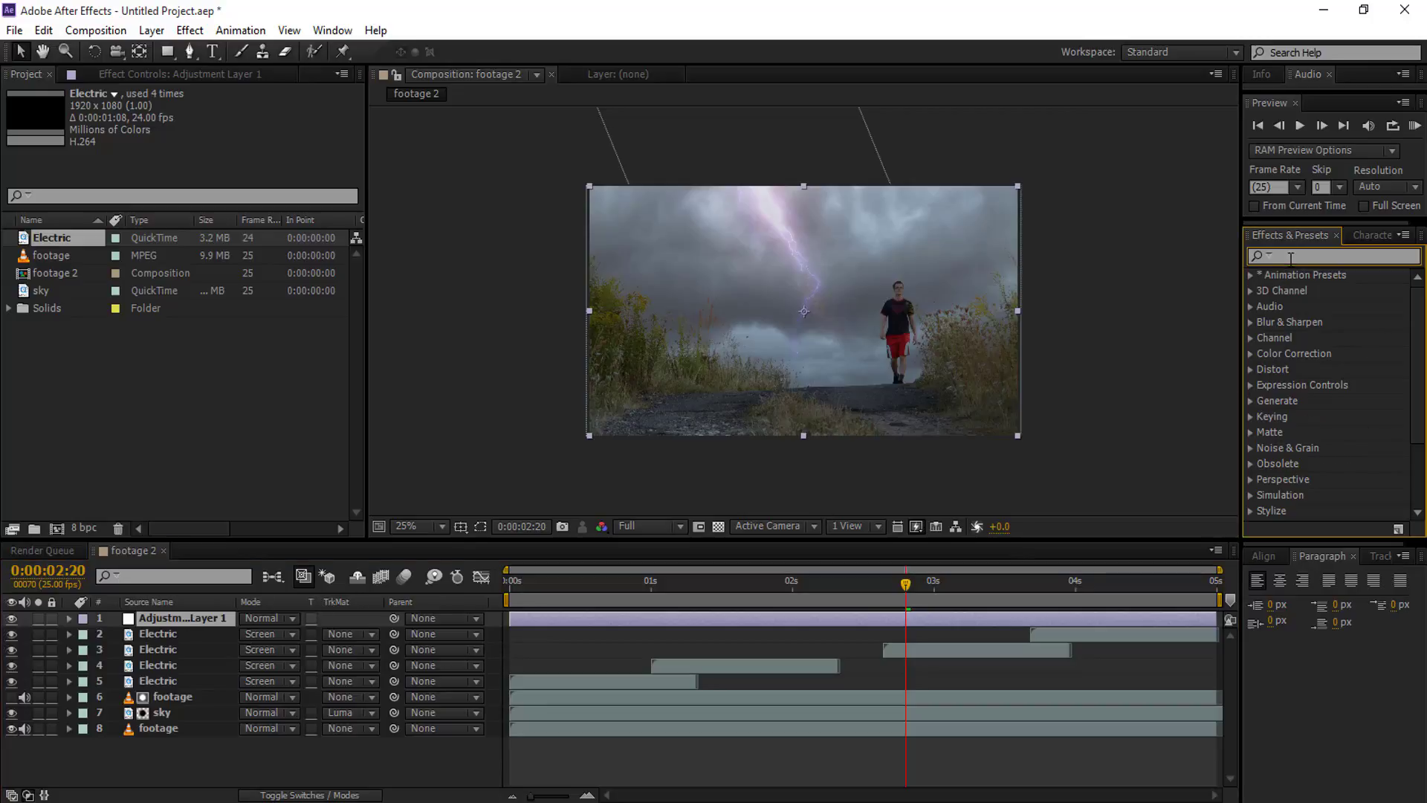
type("cu")
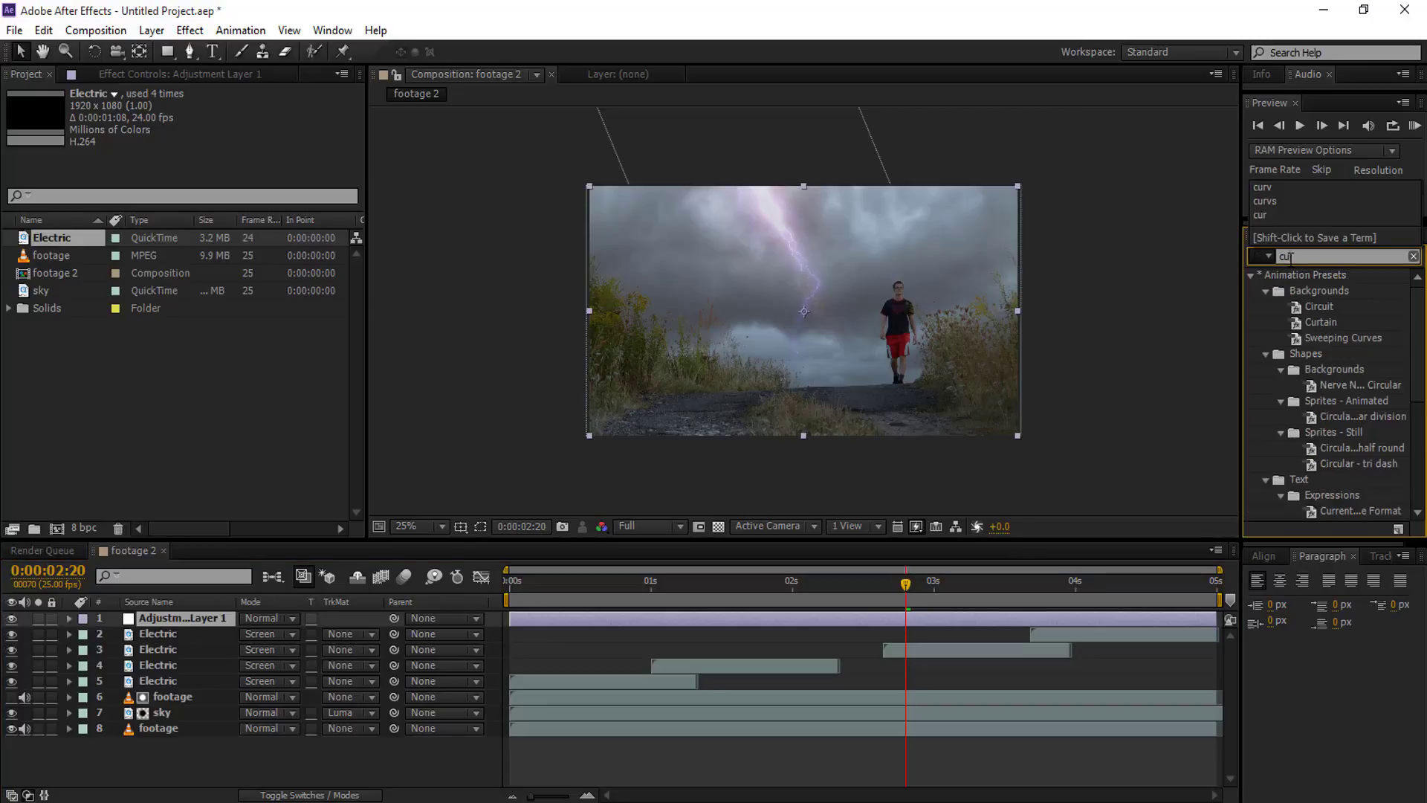
type("r")
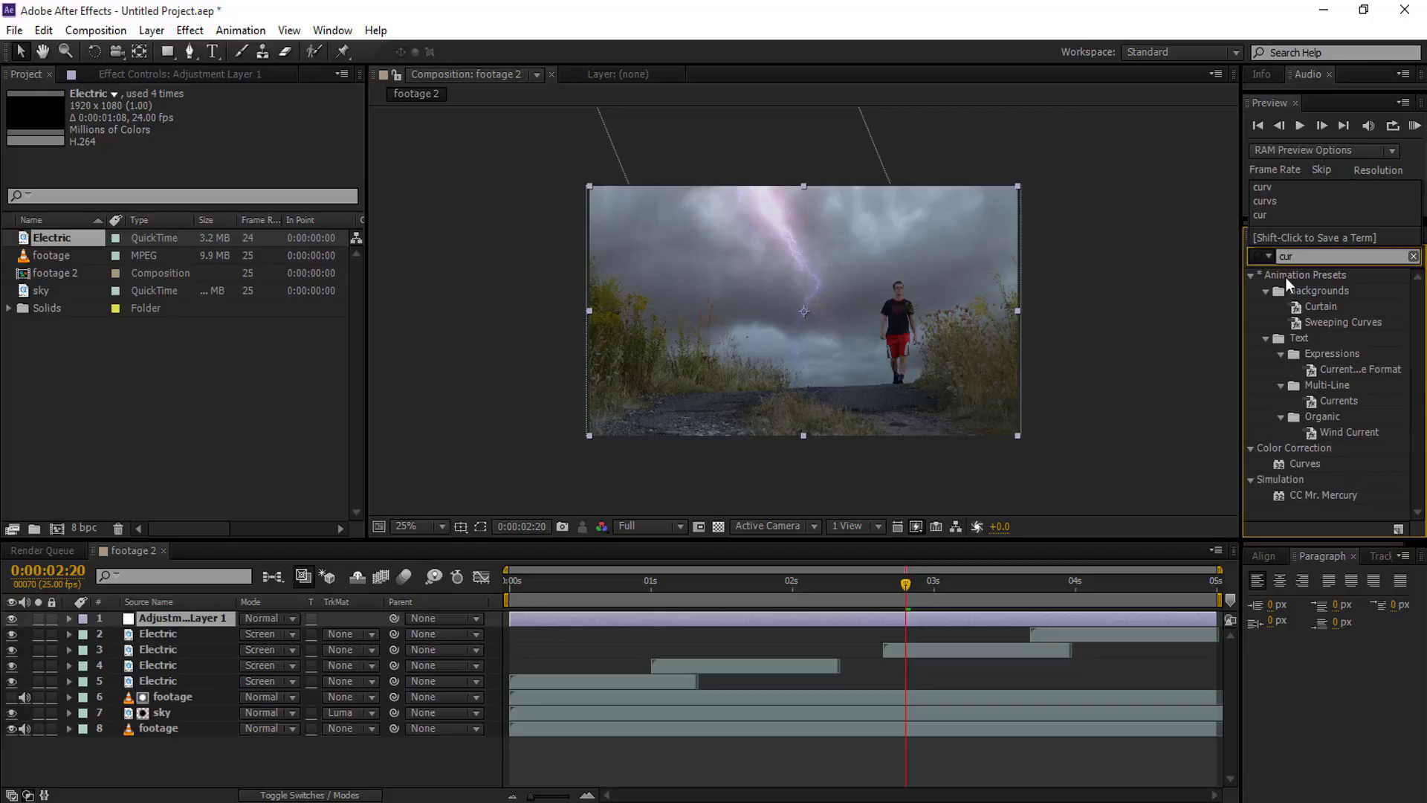
left_click_drag(1316, 464, 573, 617)
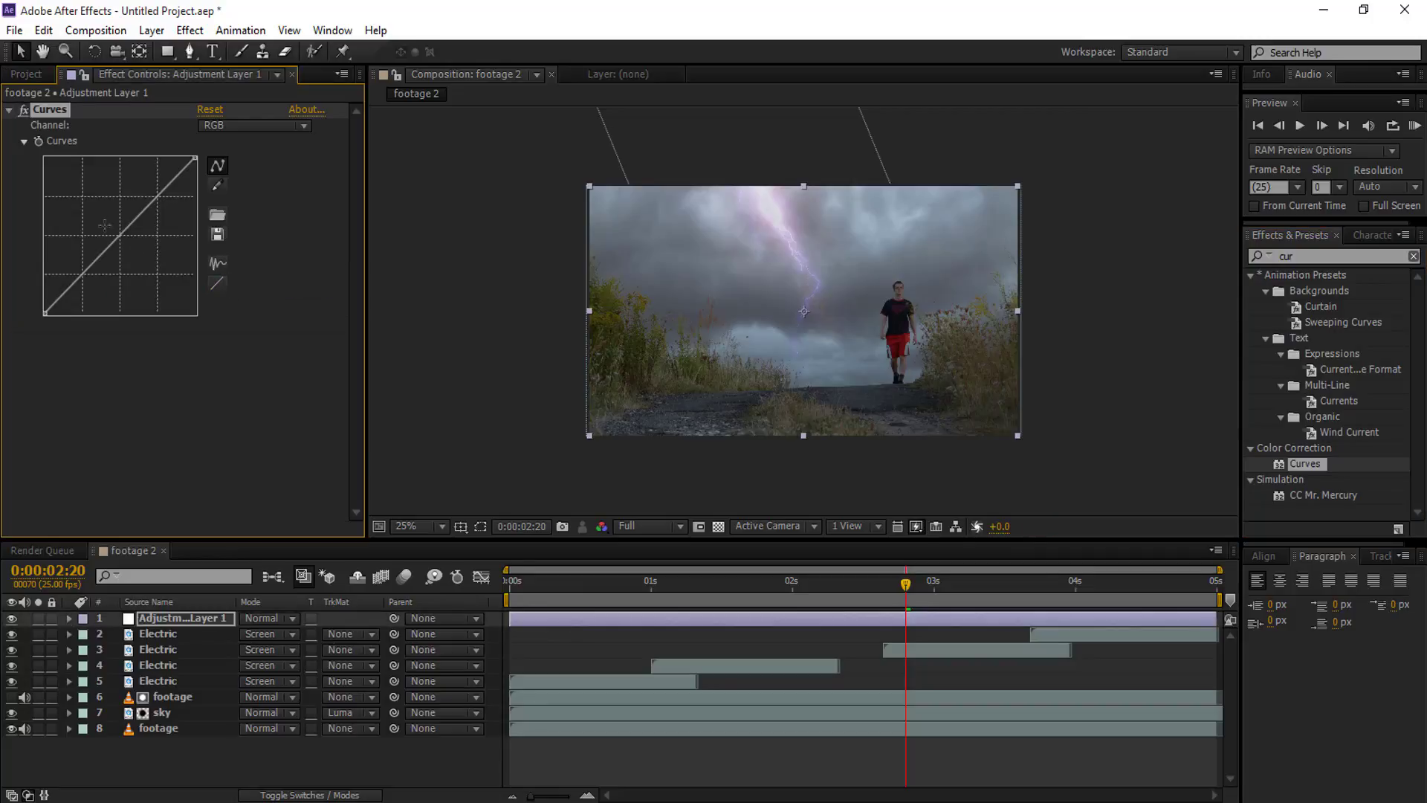
left_click_drag(118, 235, 134, 254)
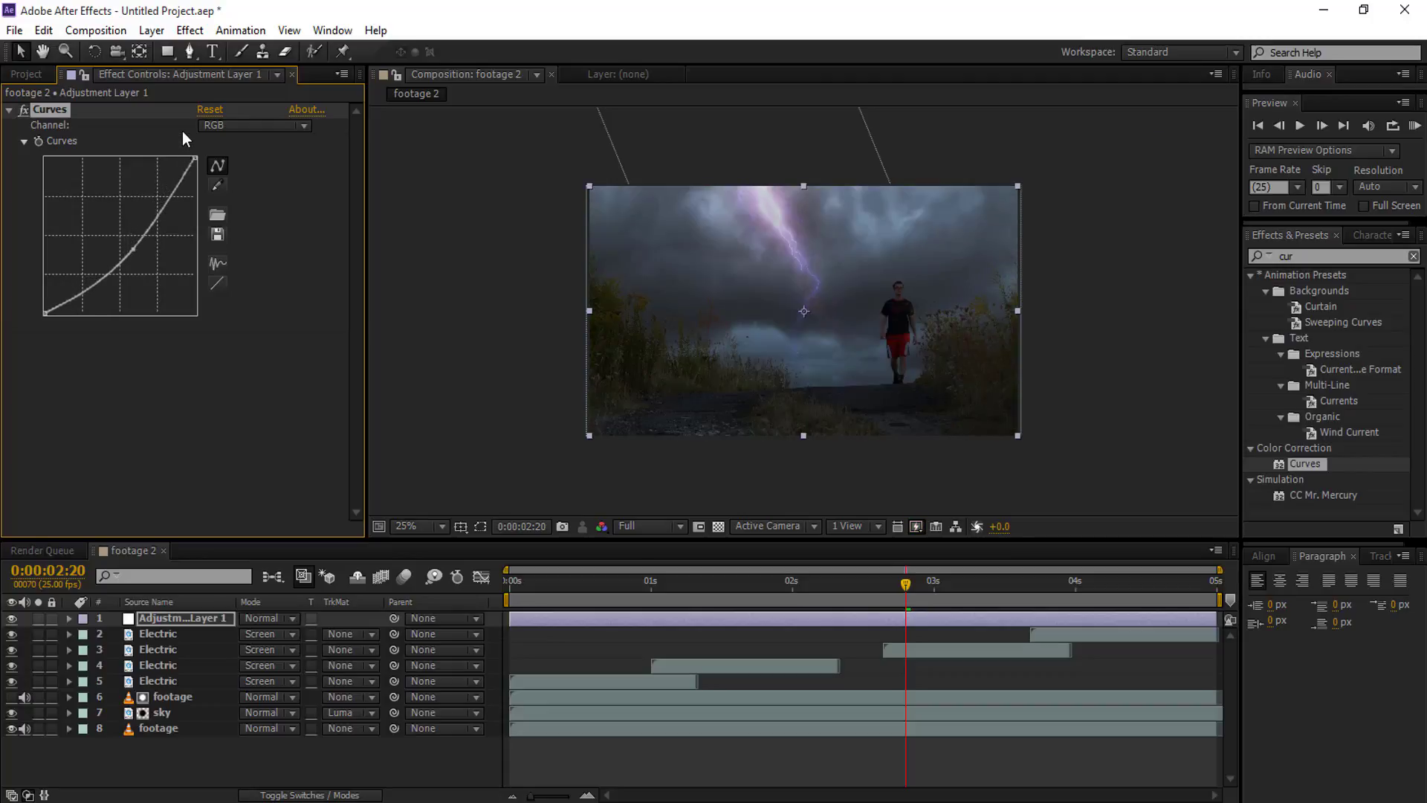
left_click_drag(136, 251, 147, 249)
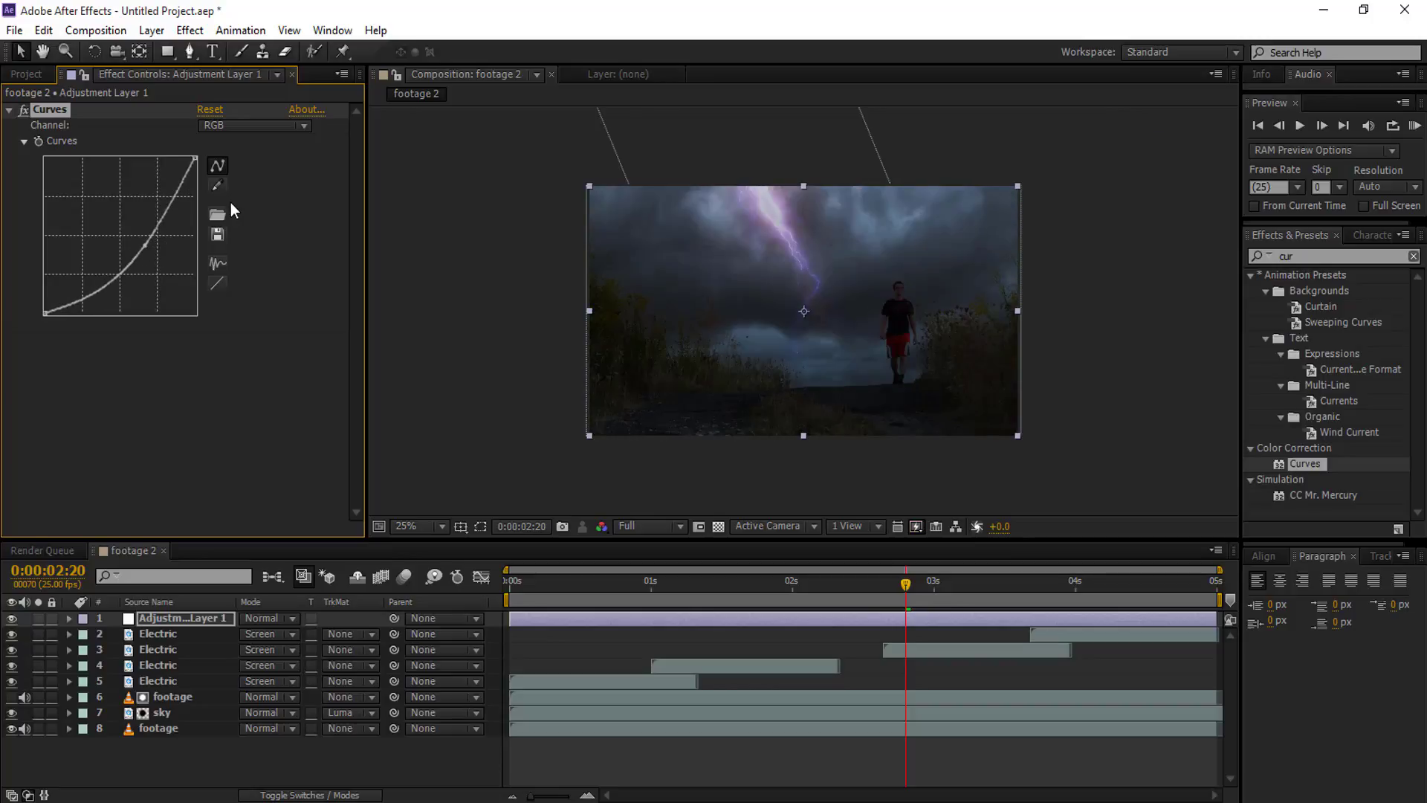
Lower the midpoint of the Green channel curve slightly and raise the midpoint of the Blue channel curve slightly
left_click(261, 125)
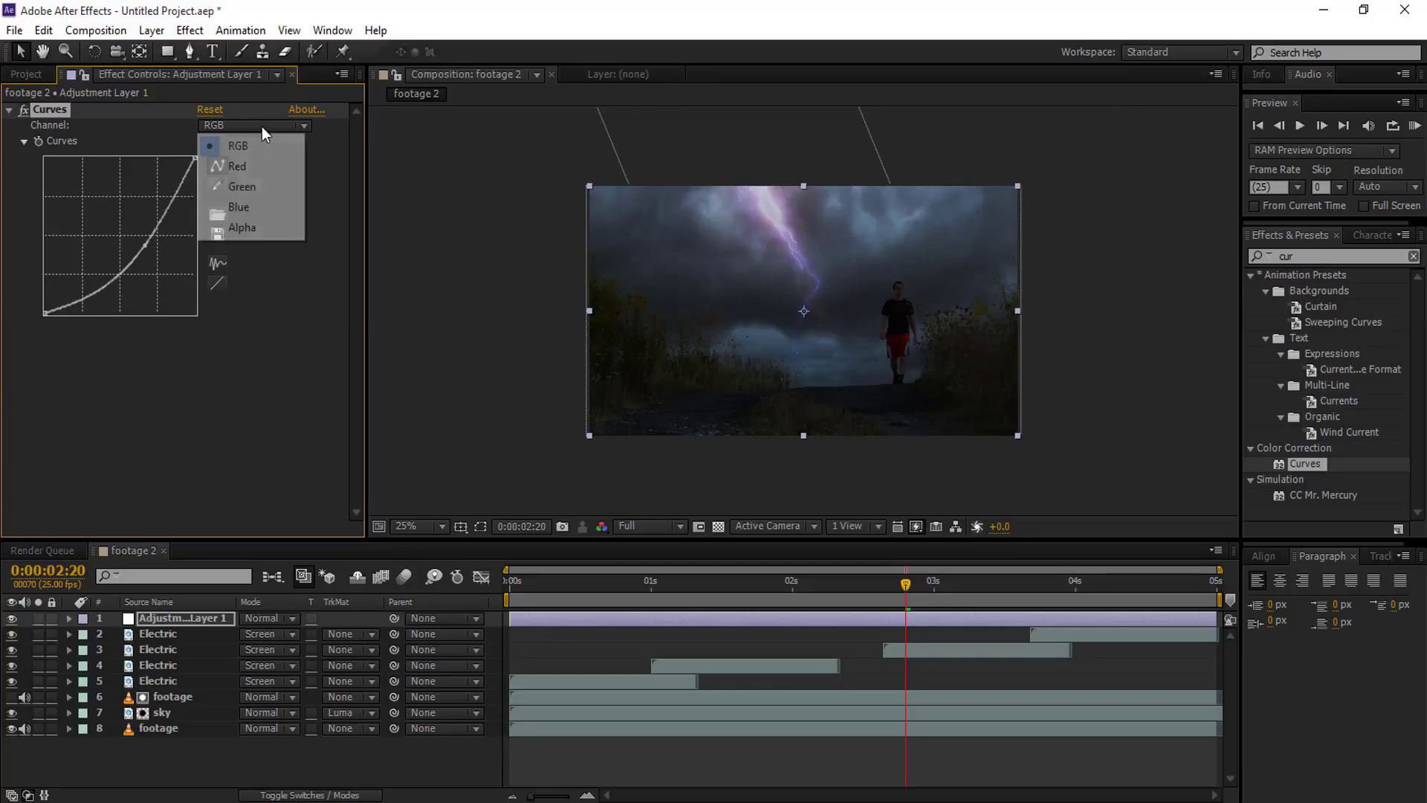
left_click(251, 189)
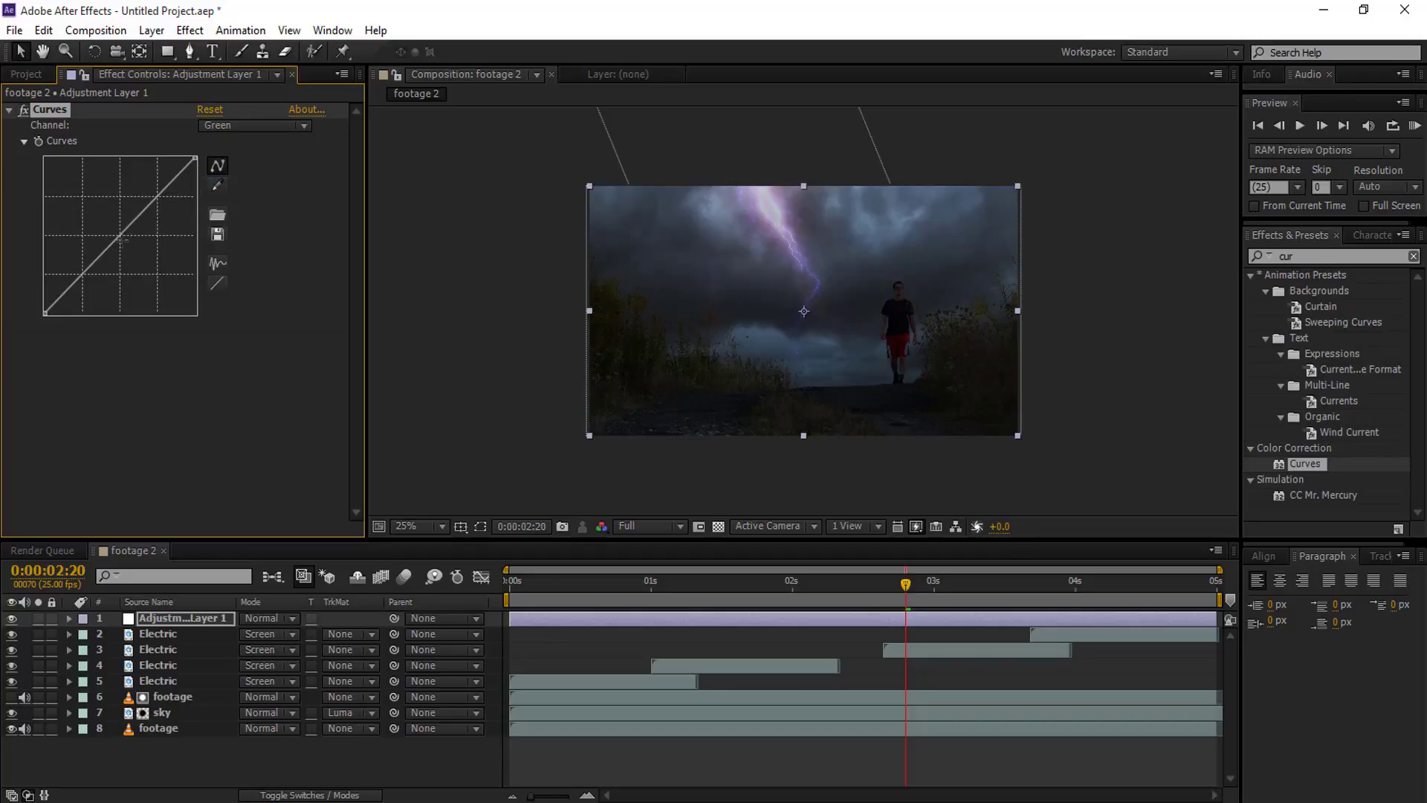
left_click_drag(122, 236, 275, 206)
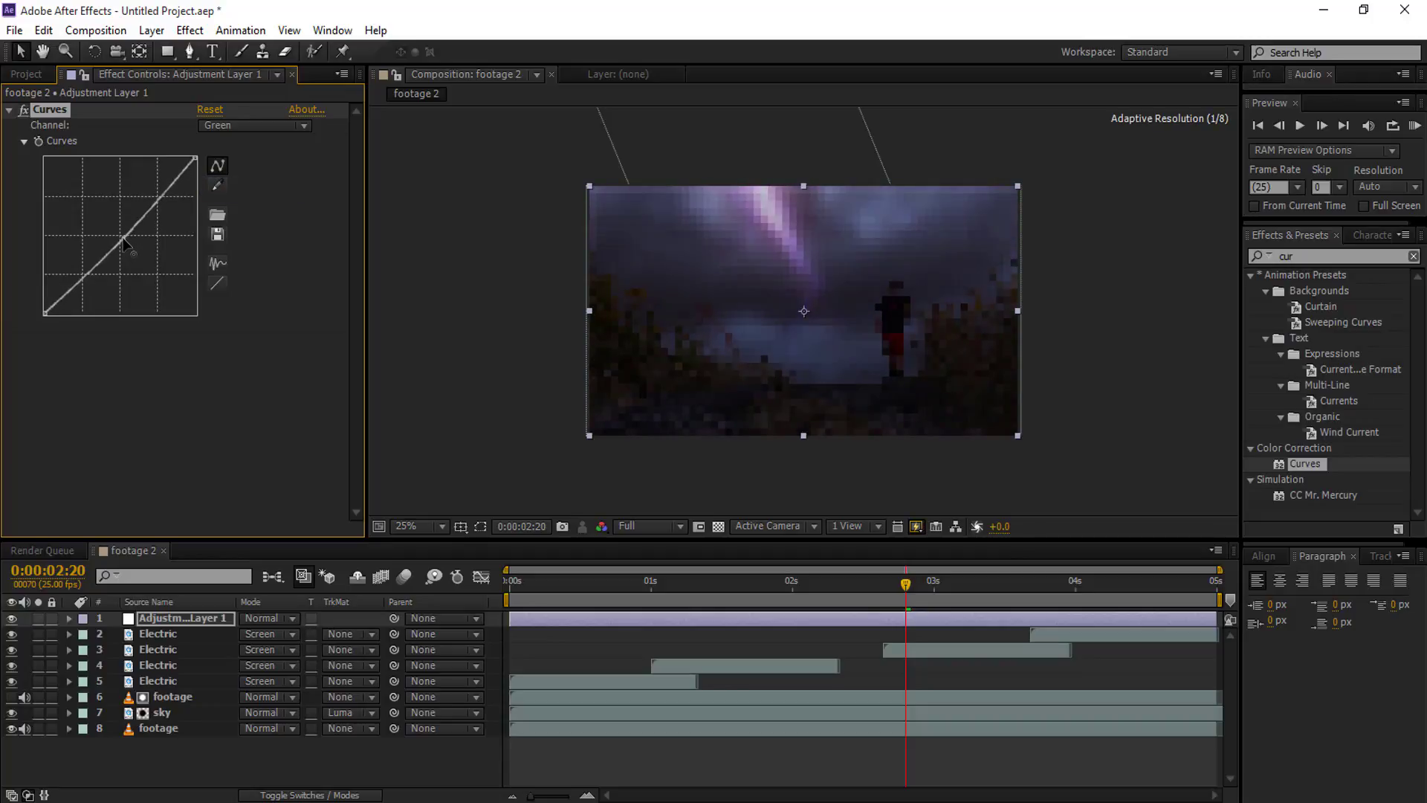
left_click(281, 123)
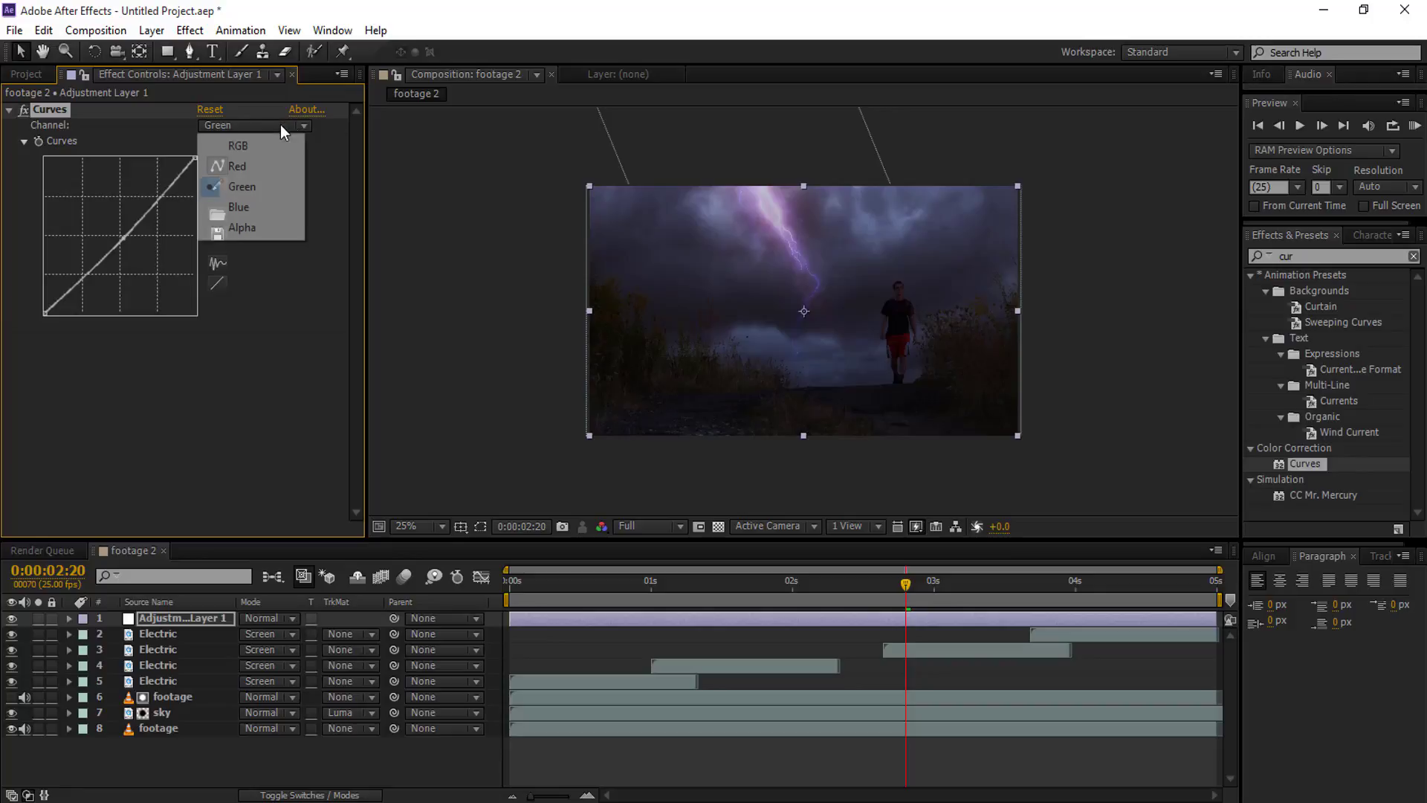
left_click(250, 207)
left_click(119, 237)
left_click_drag(119, 237, 115, 230)
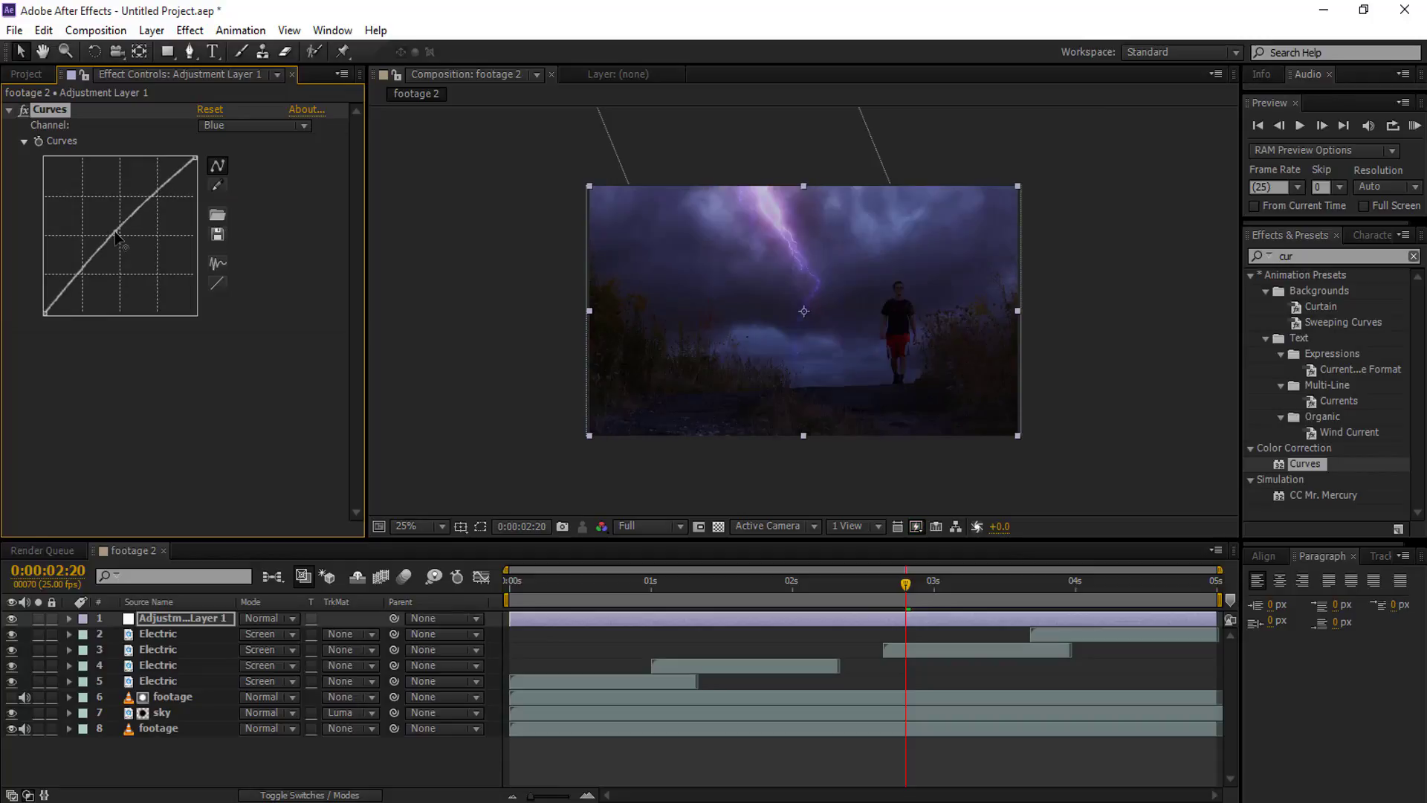
Pull the midpoint of the Red channel curve slightly down to cool the scene's colours
left_click(304, 126)
left_click(272, 166)
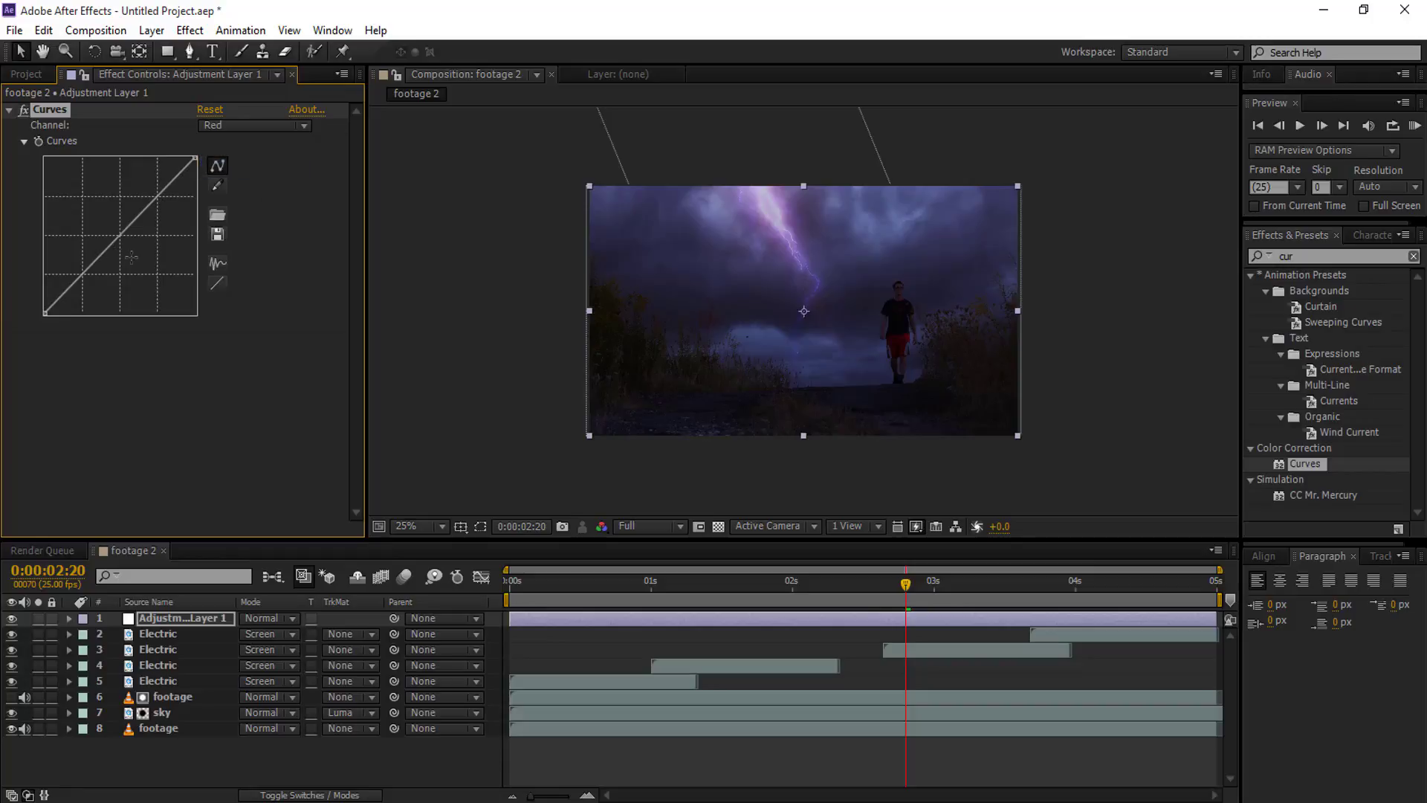
left_click_drag(116, 235, 121, 242)
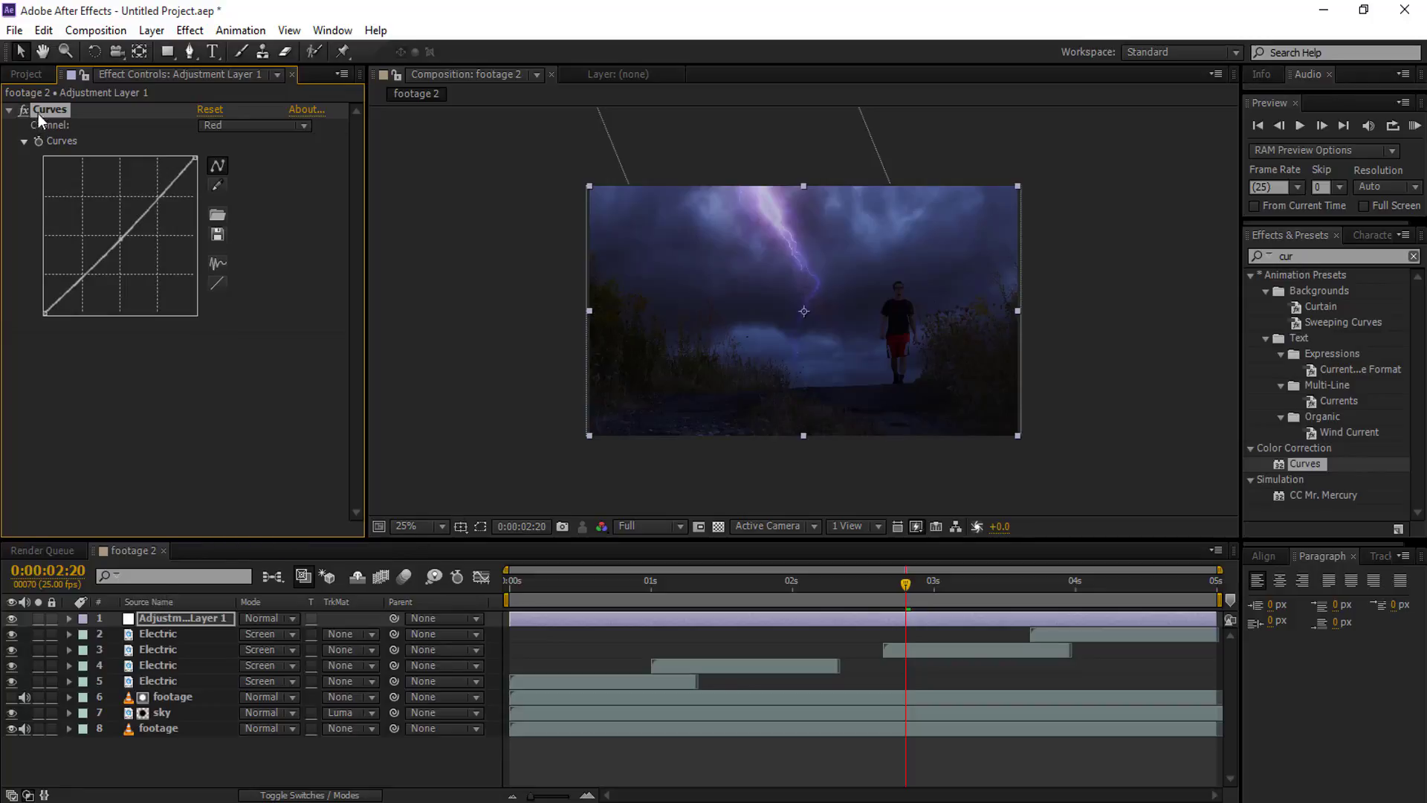
Create a new composition named final at 1920 × 818 px, 28 fps and 8 seconds long
left_click(34, 78)
left_click(147, 439)
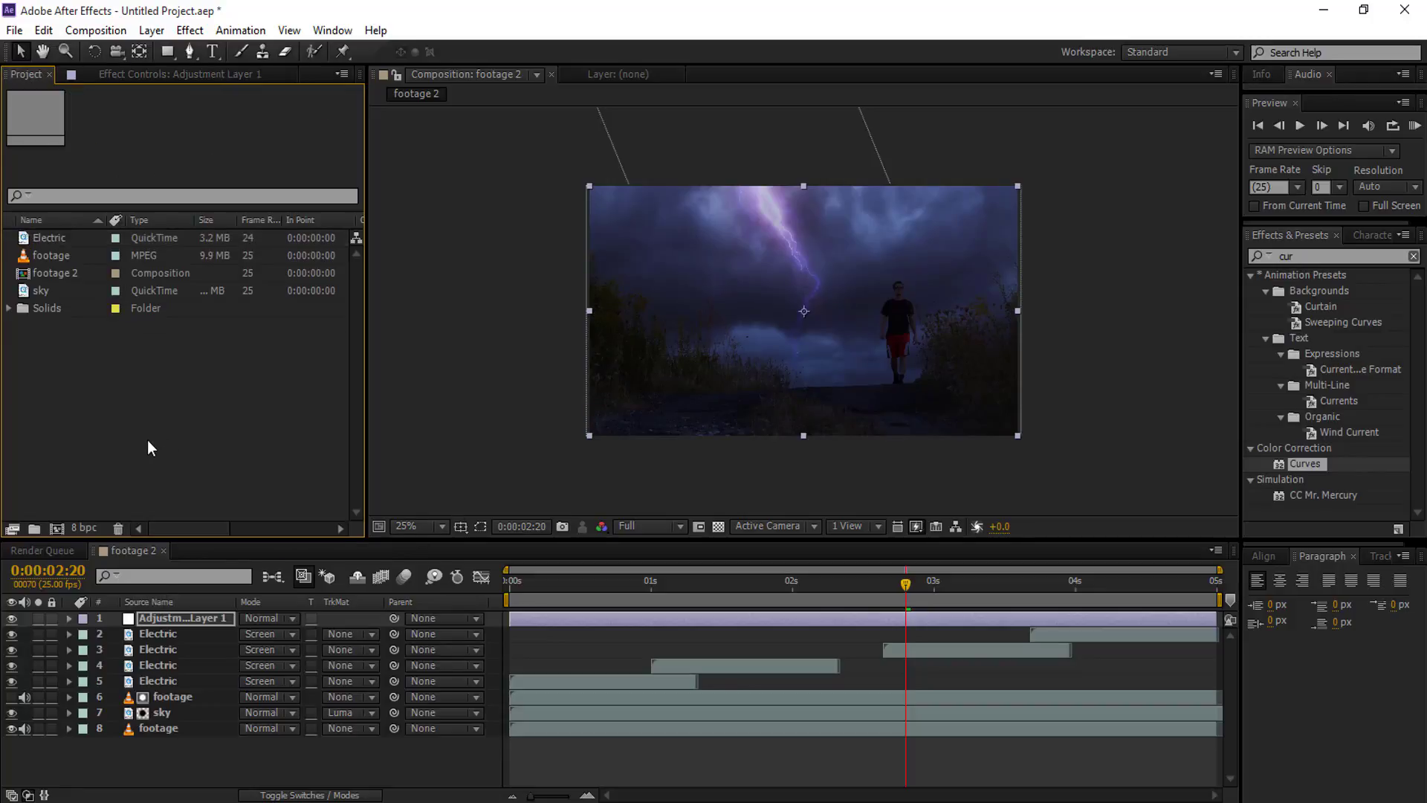
left_click(58, 528)
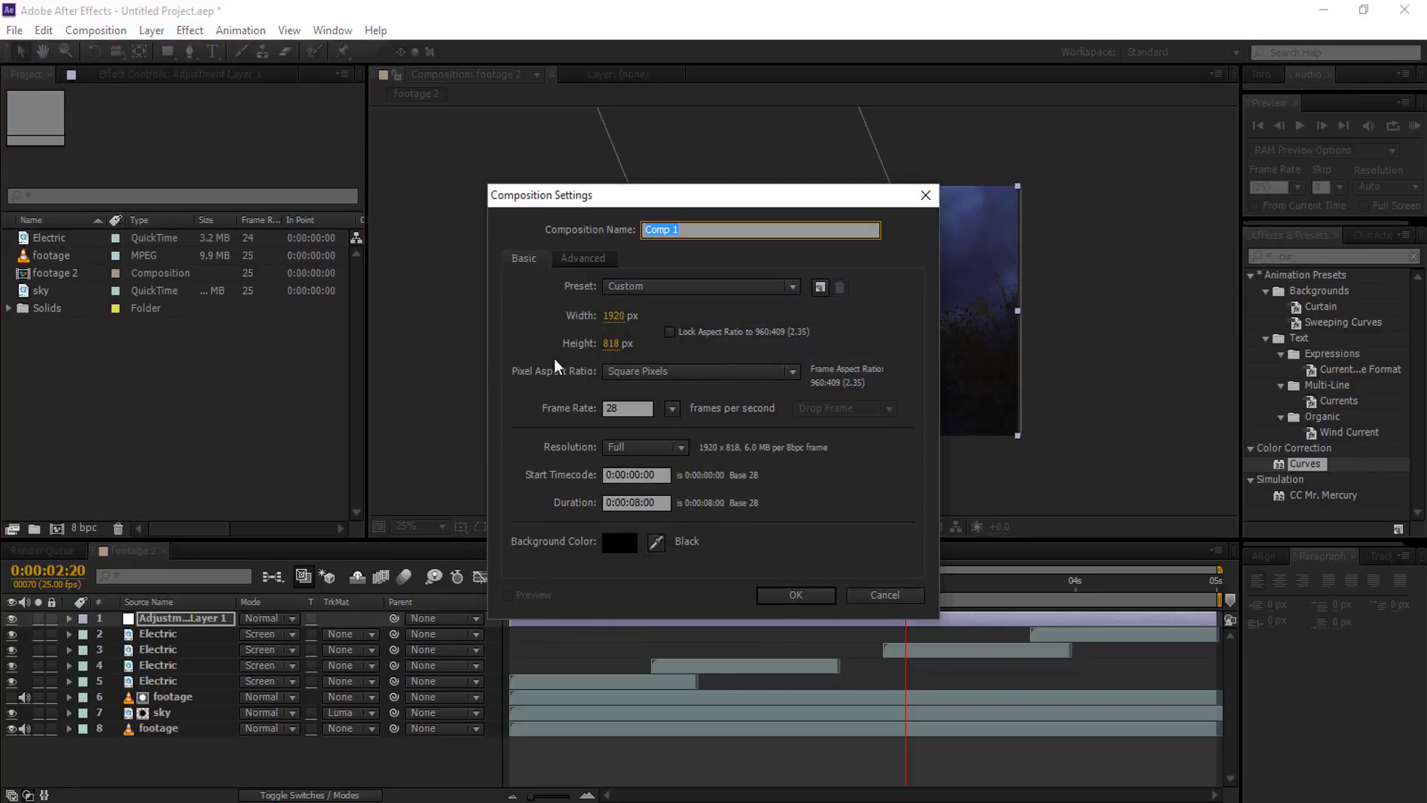
type("fi")
type("a")
type("nal")
key("Return")
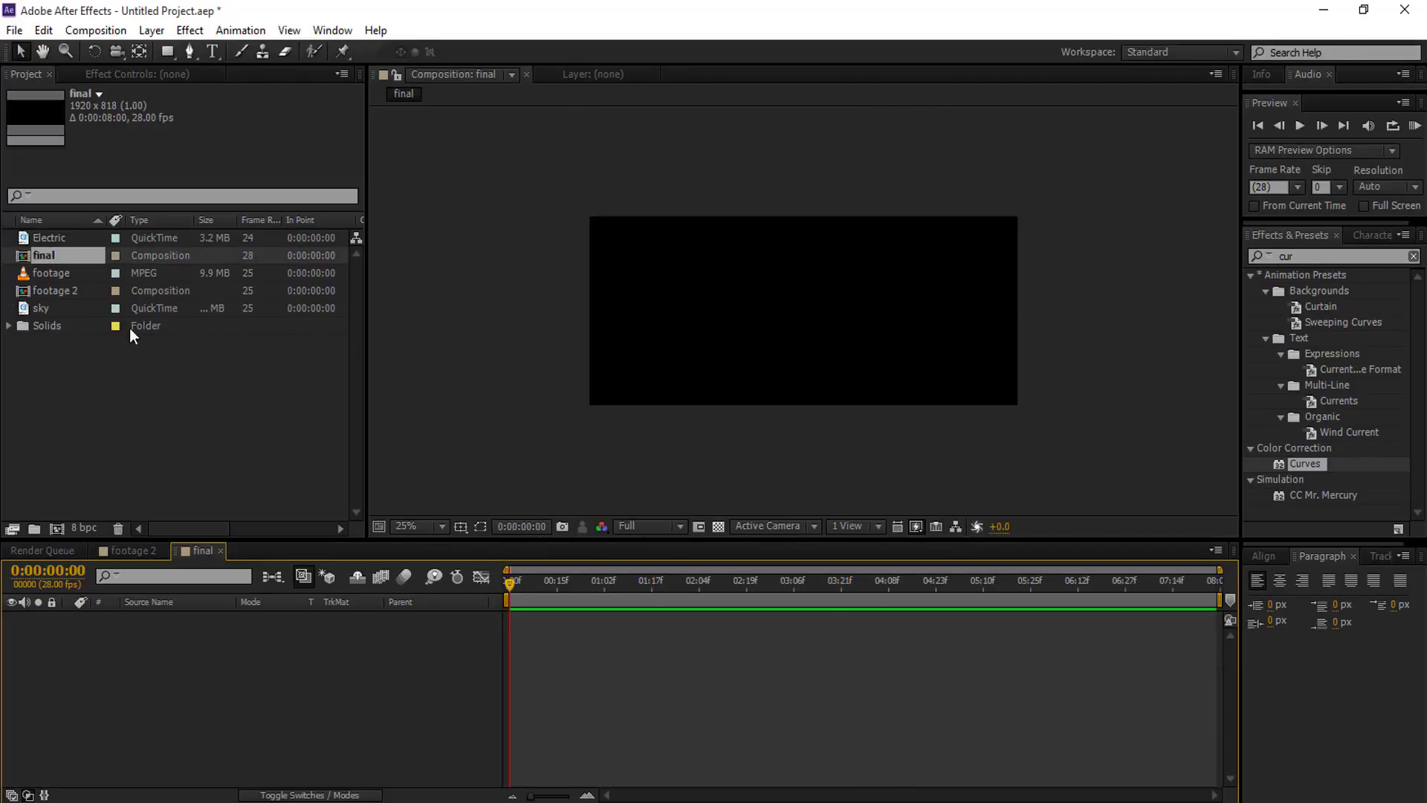
Add the footage 2 composition as a layer in the final composition and shift it slightly upward in the widescreen frame
left_click_drag(67, 290, 178, 663)
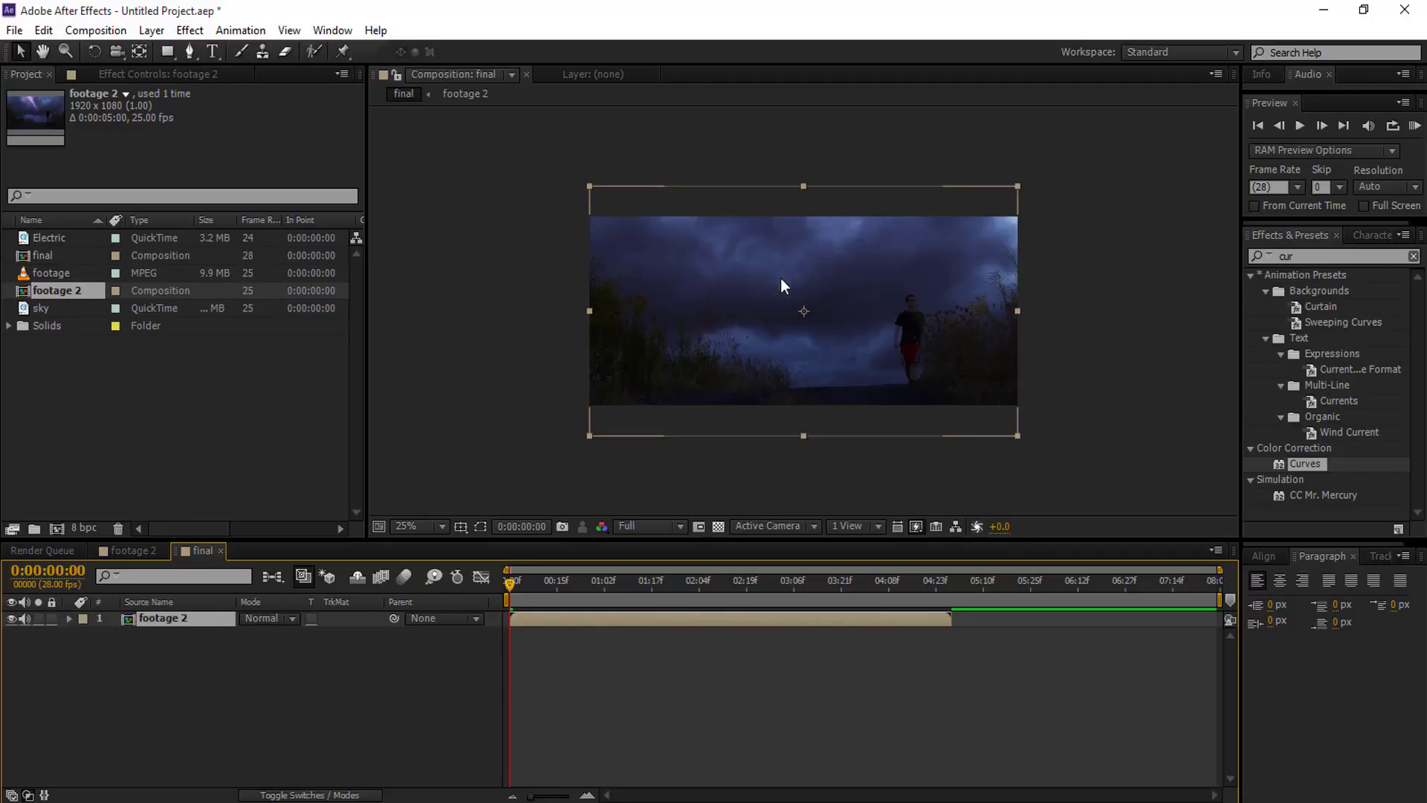
left_click_drag(765, 335, 761, 300)
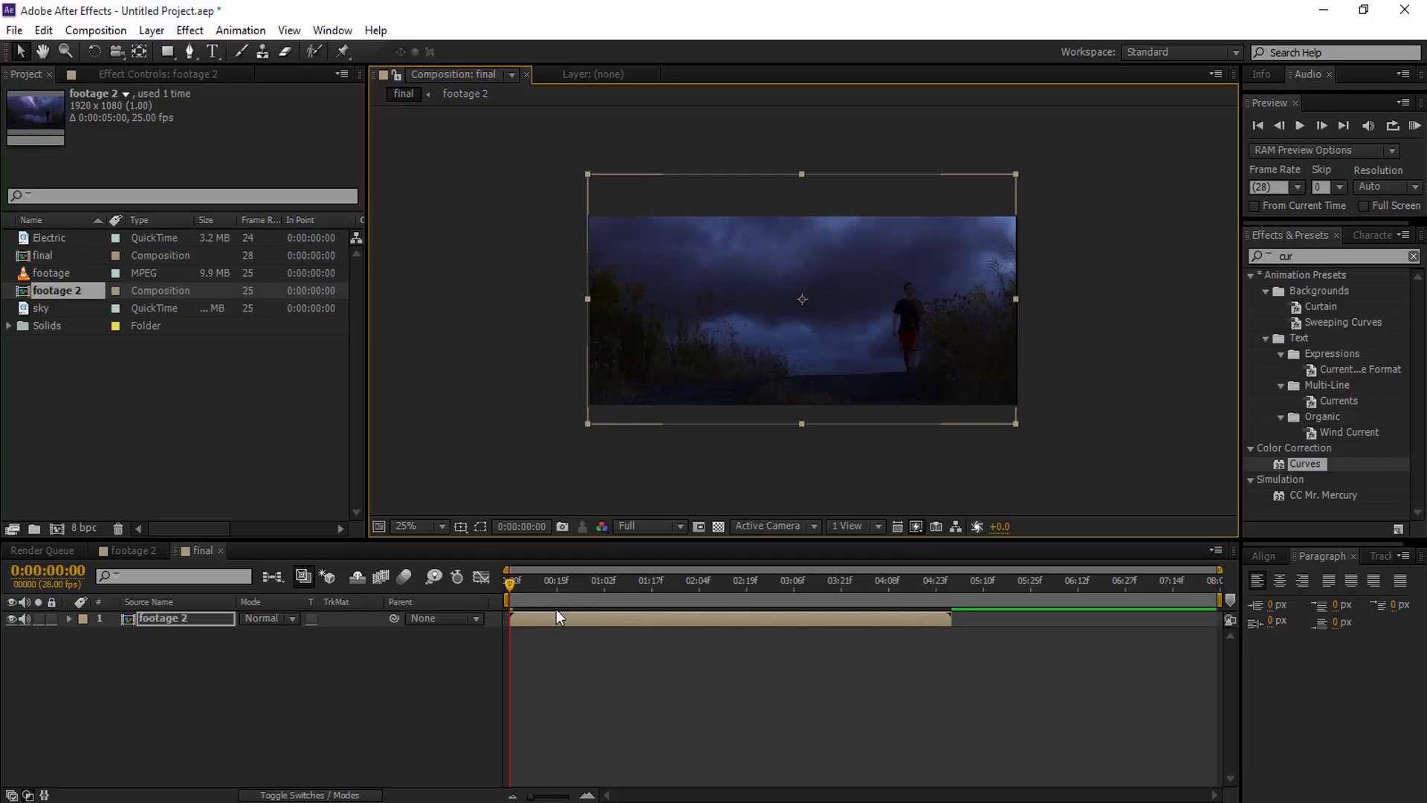
left_click(381, 681)
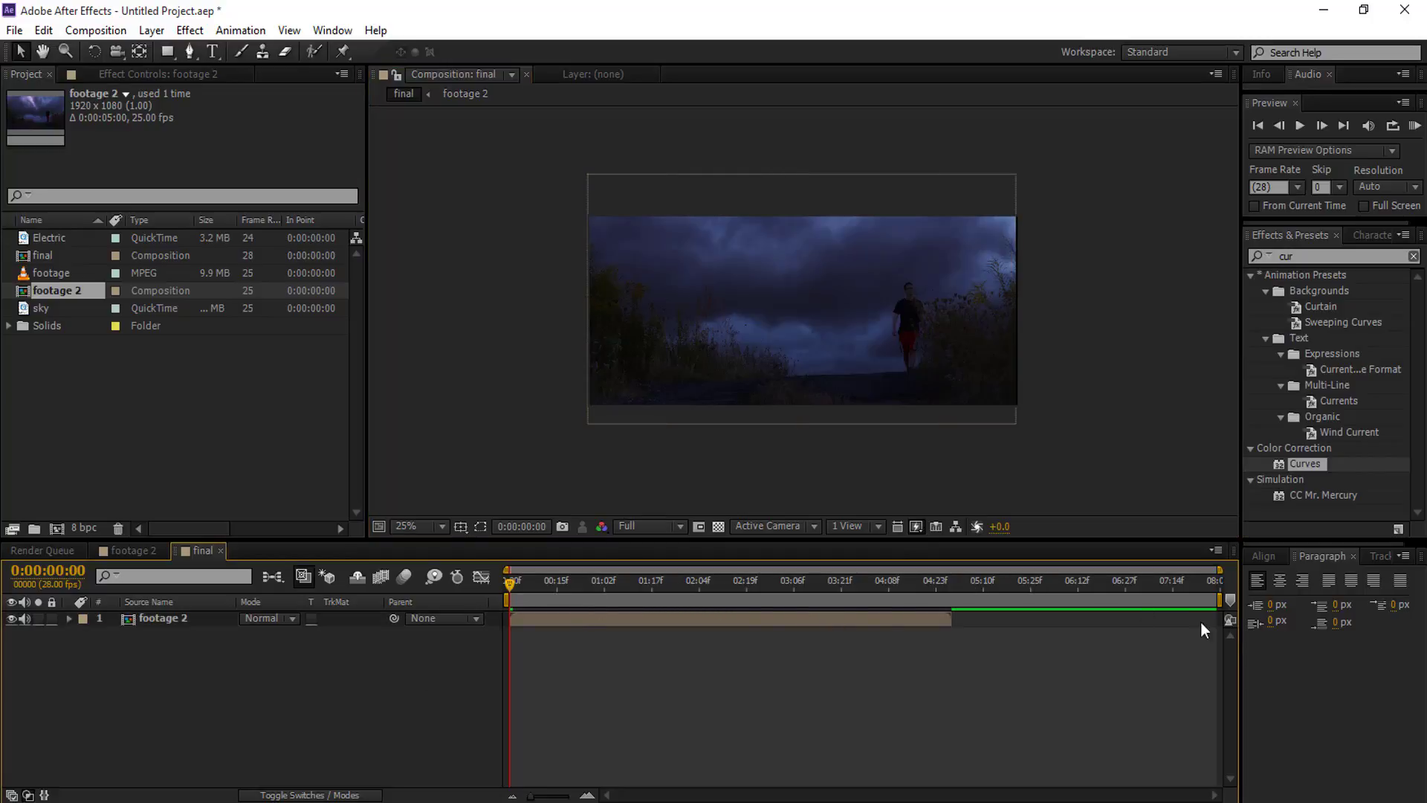
Shorten the work area to the end of the footage 2 layer at 5 seconds and trim the composition to it
left_click_drag(1183, 599, 971, 587)
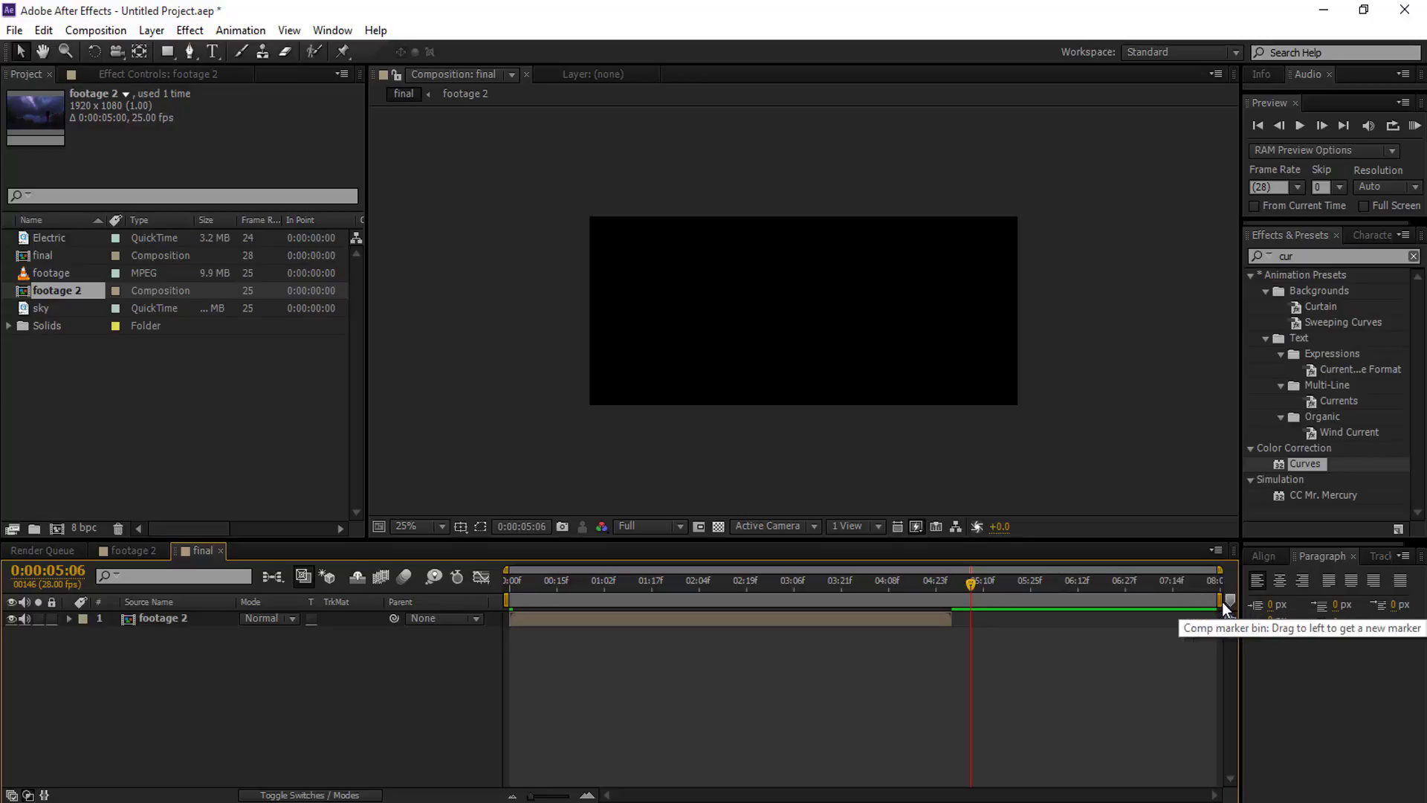
left_click_drag(1222, 600, 954, 599)
right_click(910, 598)
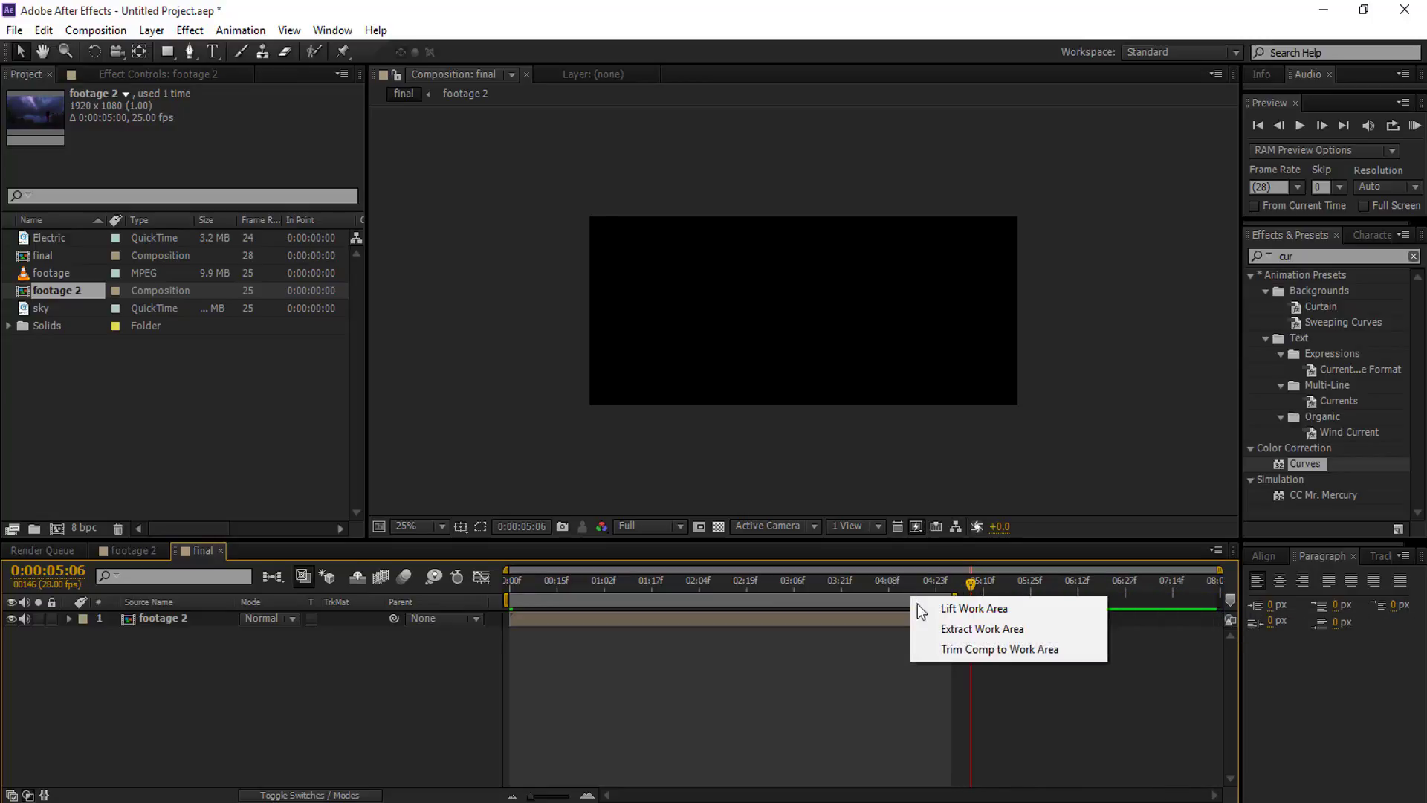
left_click(944, 652)
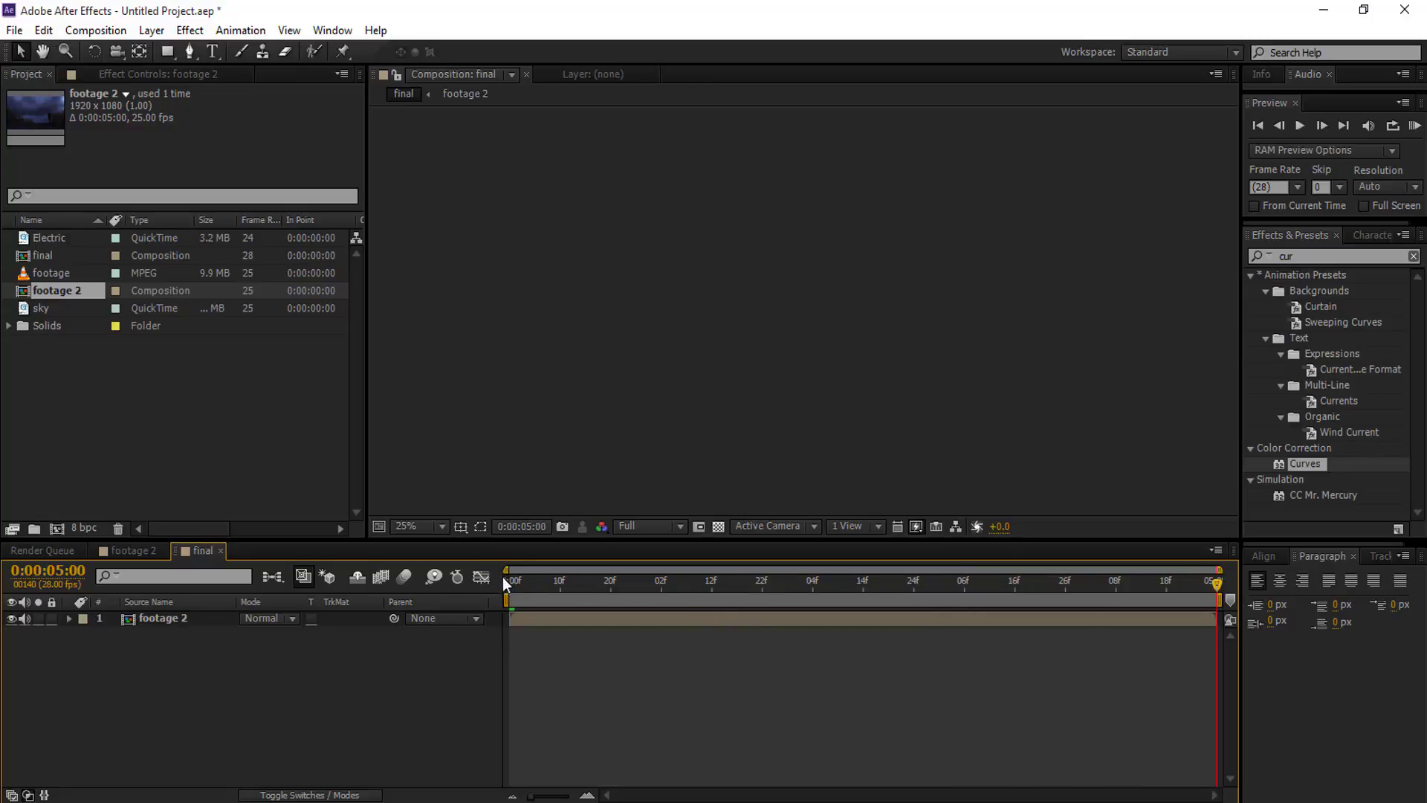